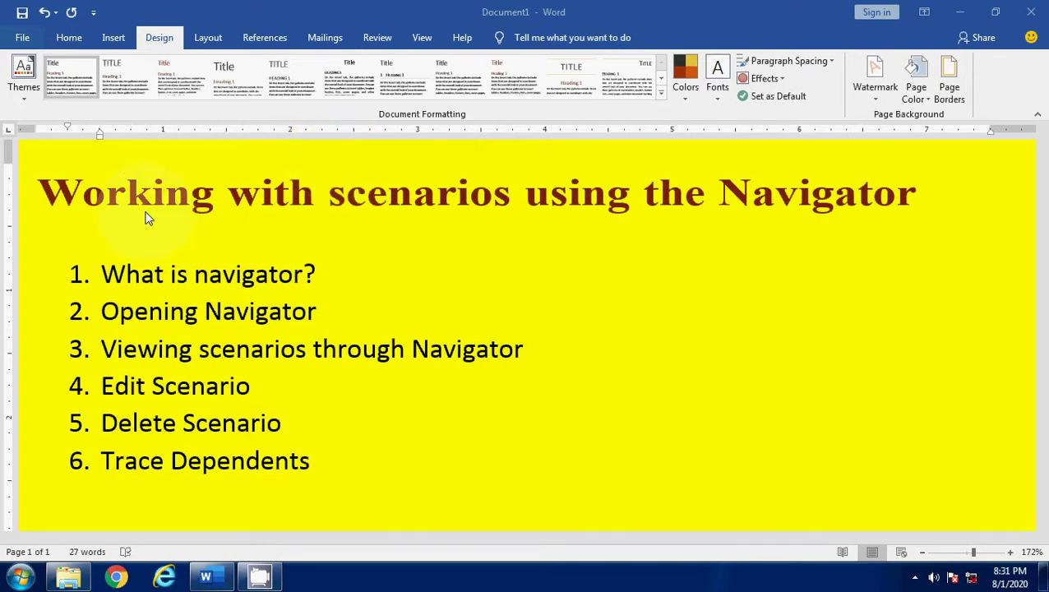
Highlight the title, then the agenda items 'What is navigator?' and 'Opening Navigator'.
mouse_move(51, 198)
mouse_down()
mouse_move(823, 219)
mouse_move(904, 201)
mouse_up()
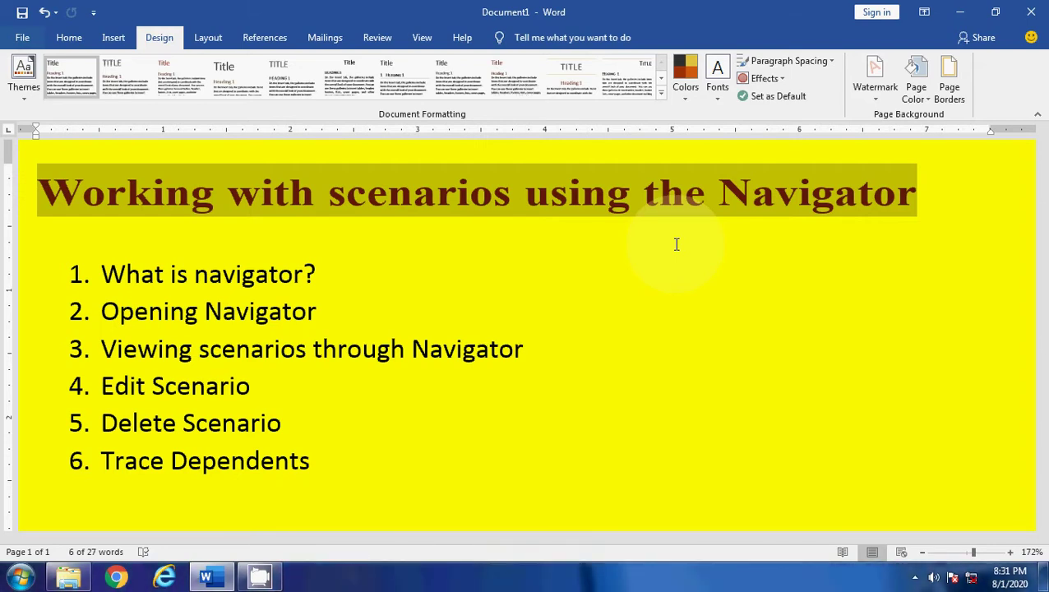
click(319, 283)
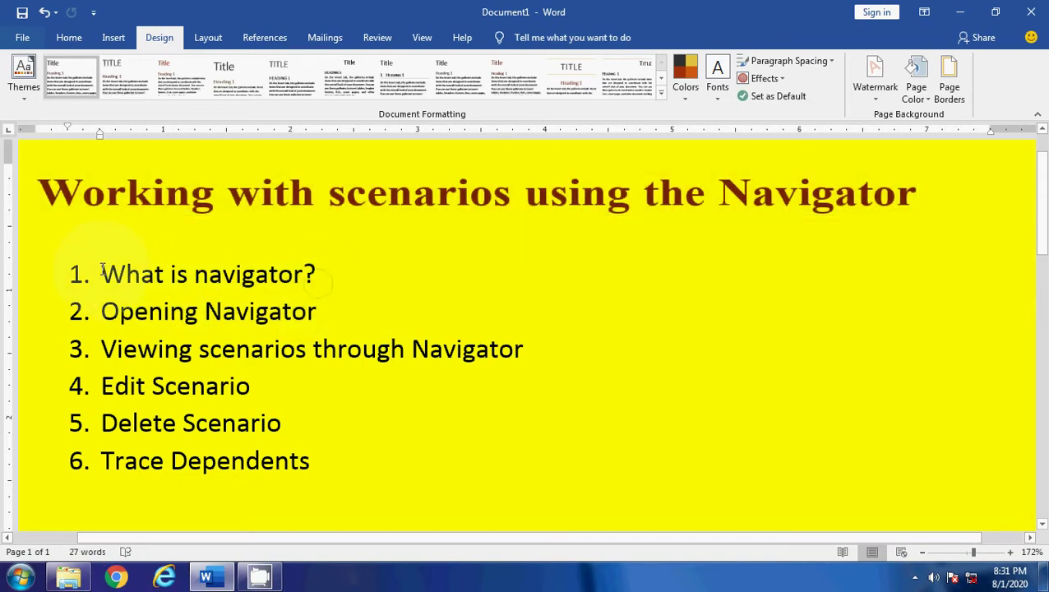
drag(100, 275, 336, 276)
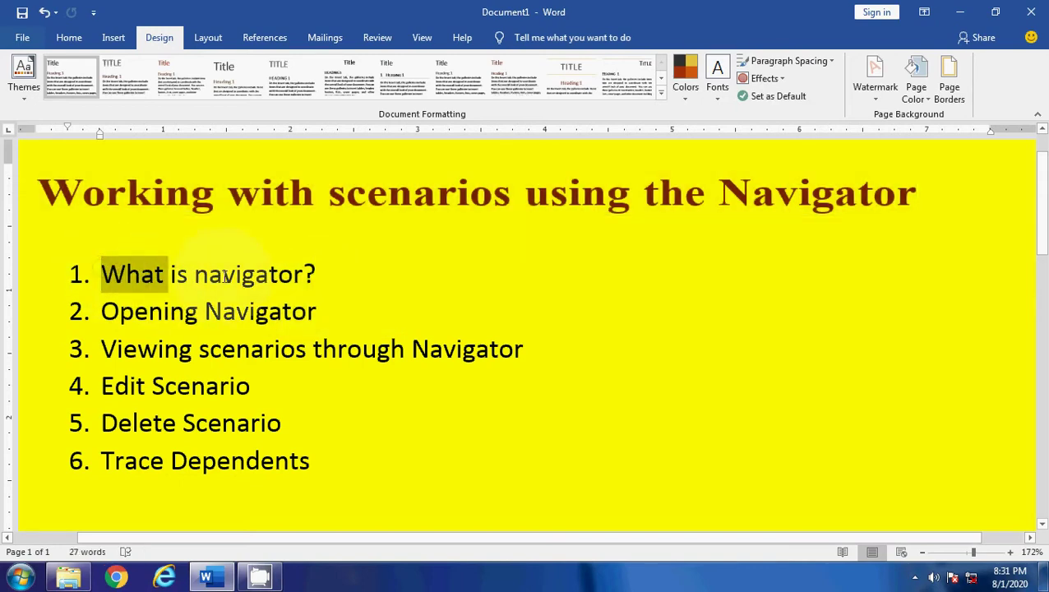
click(318, 311)
drag(110, 313, 334, 313)
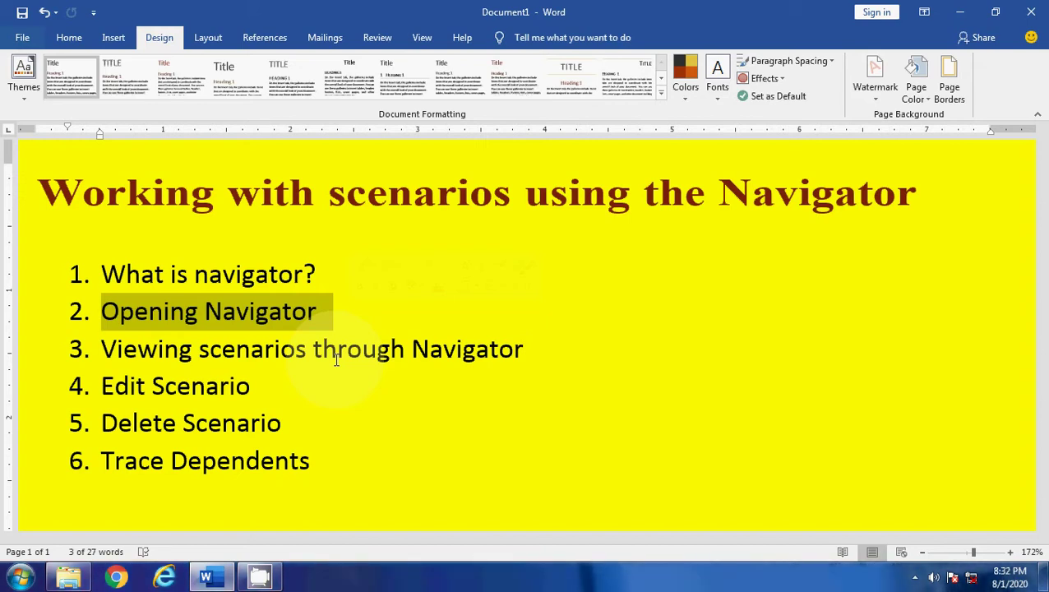
Highlight 'What is navigator?' again and minimize Word to reveal the desktop.
click(293, 274)
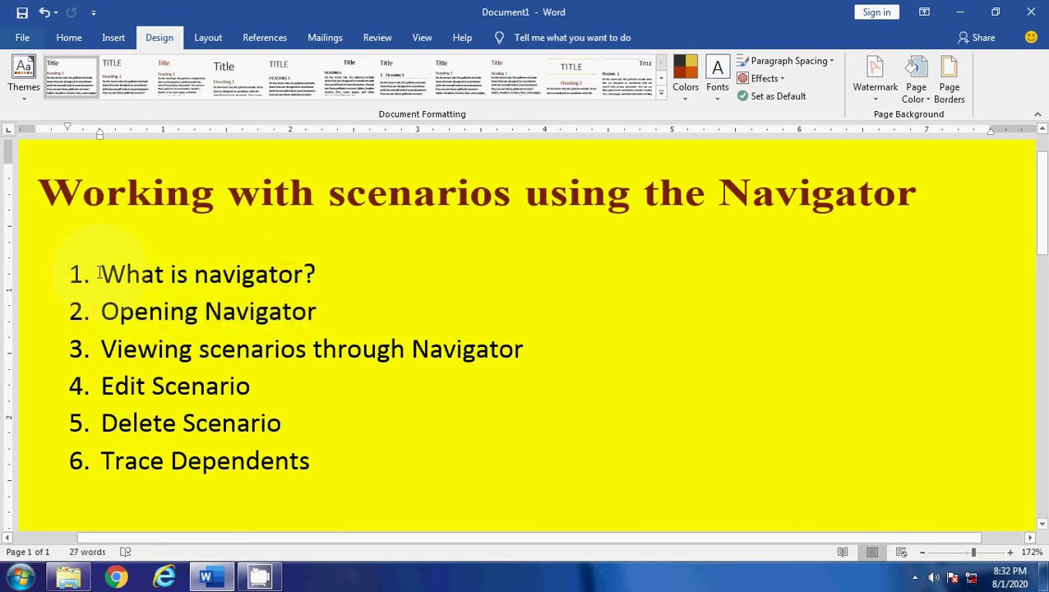
drag(49, 274, 333, 274)
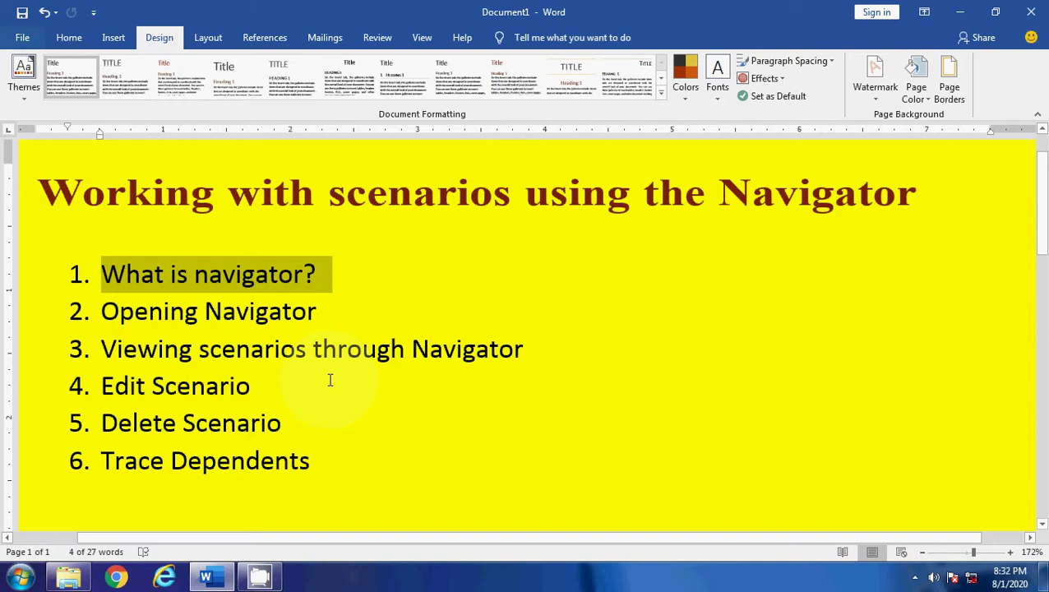
click(957, 11)
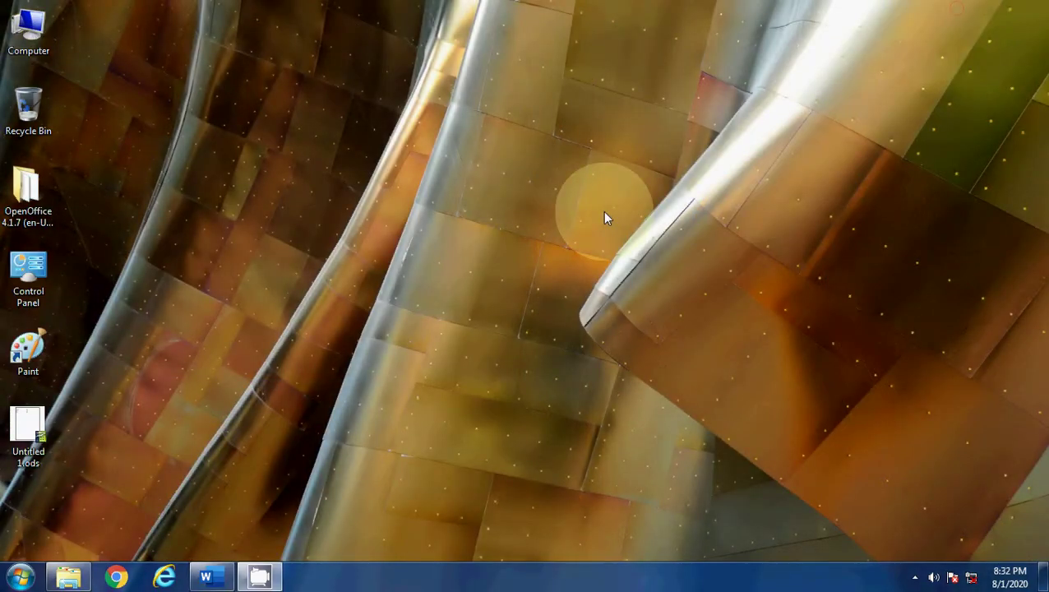
Open Untitled 1.ods from the desktop in Calc and open the View menu.
double_click(28, 431)
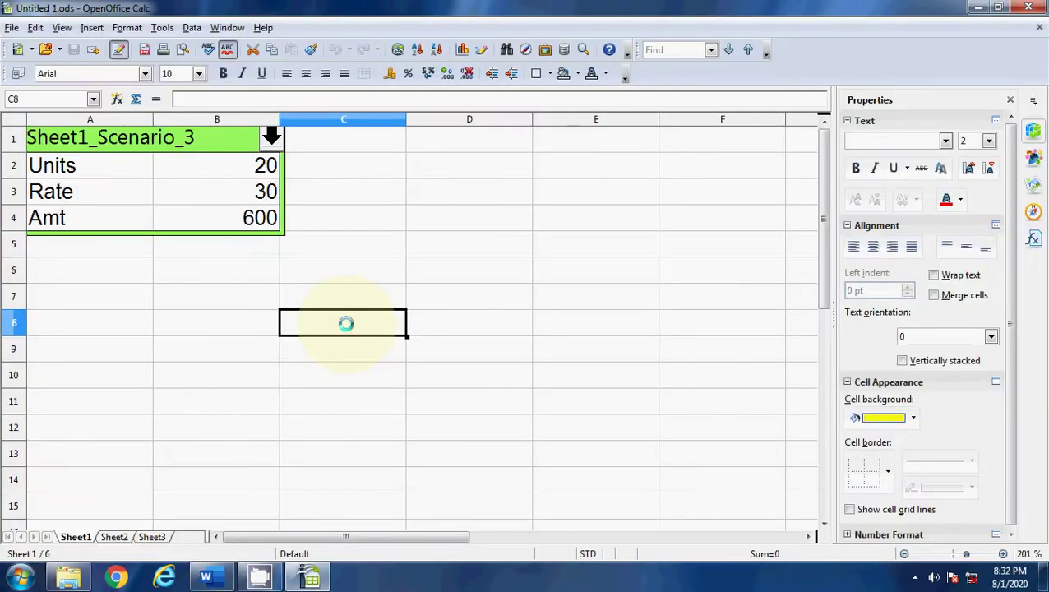
click(63, 28)
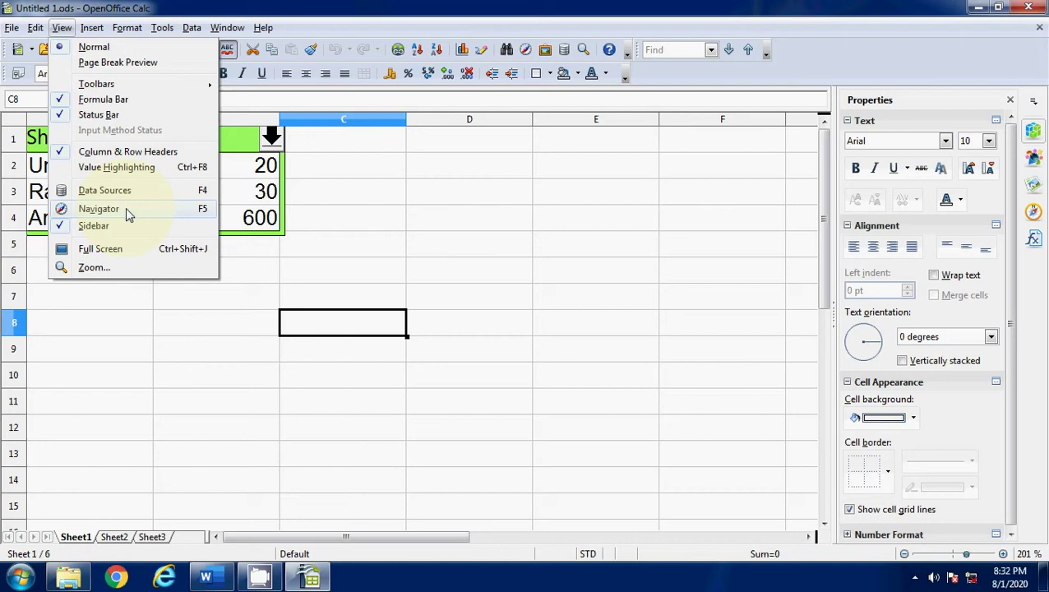
Open the Navigator, move it lower, and browse its categories from Drawing objects up to Sheets.
click(126, 210)
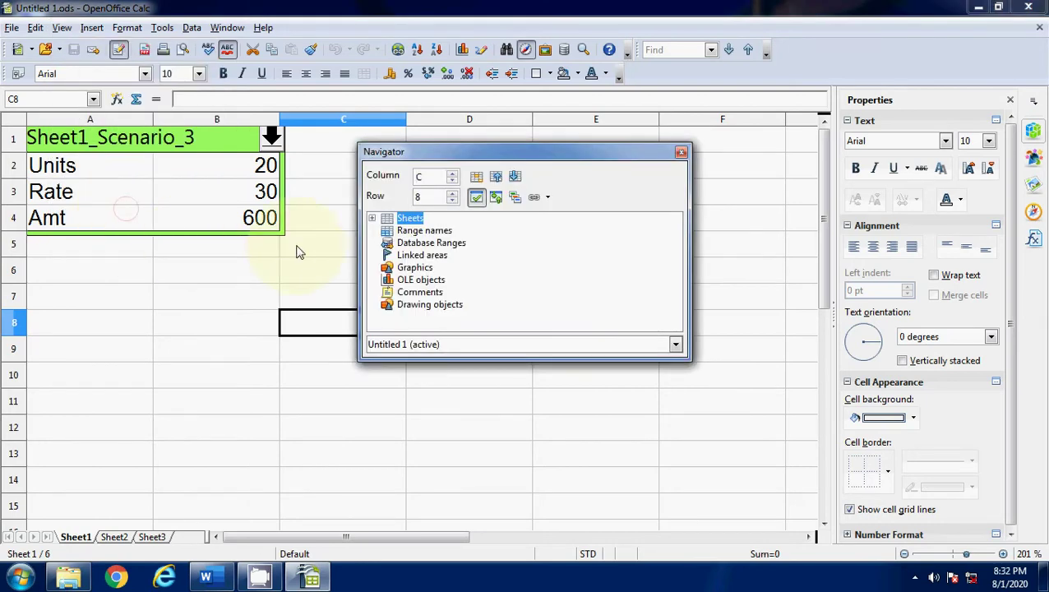
drag(448, 153, 443, 192)
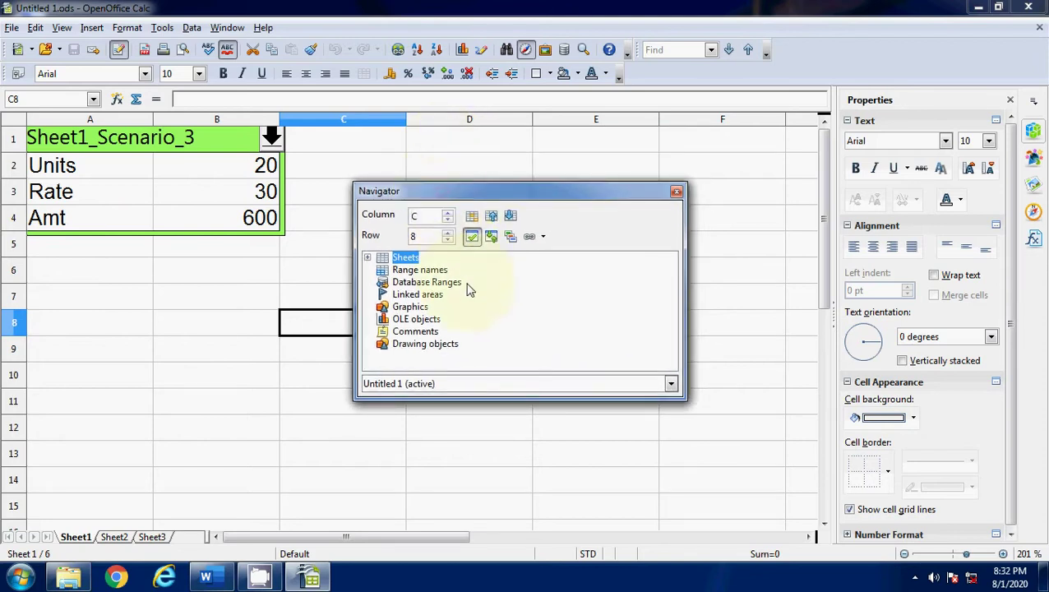
click(403, 274)
click(411, 344)
click(411, 332)
click(411, 319)
click(409, 307)
click(409, 295)
click(409, 283)
click(407, 270)
click(405, 257)
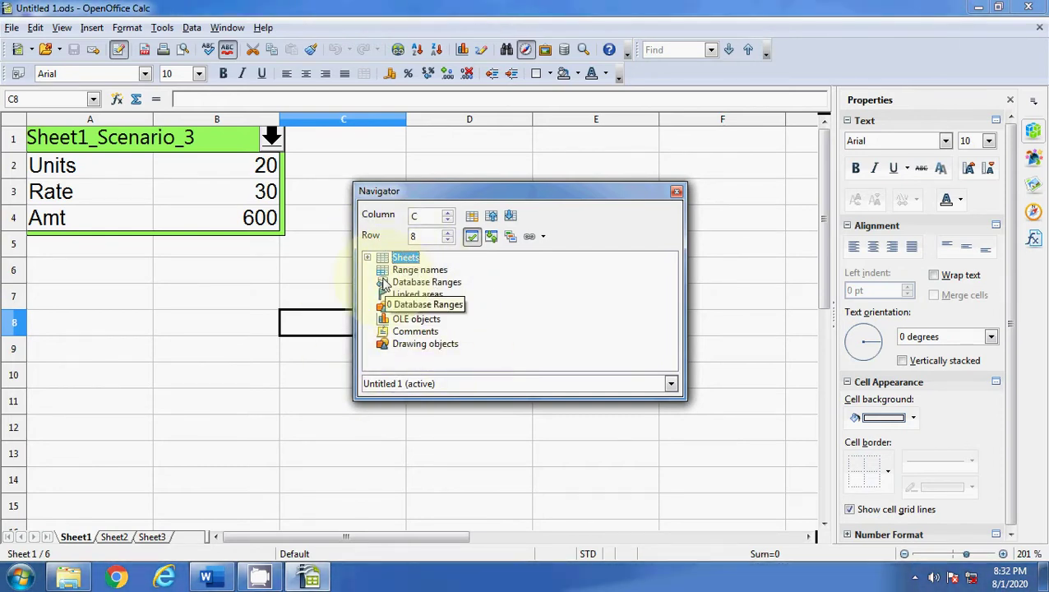
Expand Sheets to view Sheet2 and Sheet1_Scenario_1, _2, _3, then collapse it and close the Navigator.
click(408, 271)
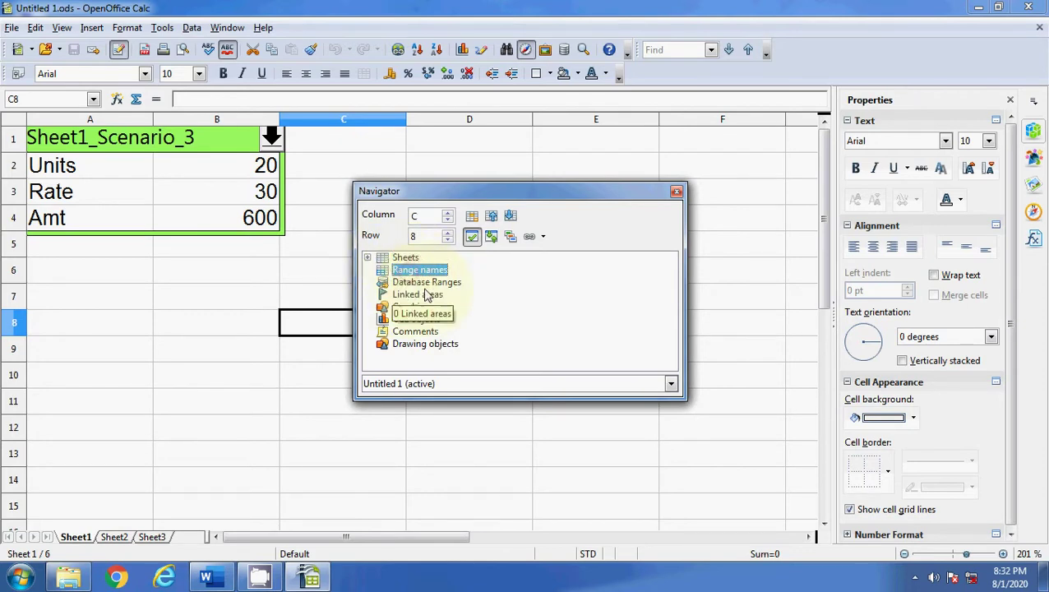
click(403, 259)
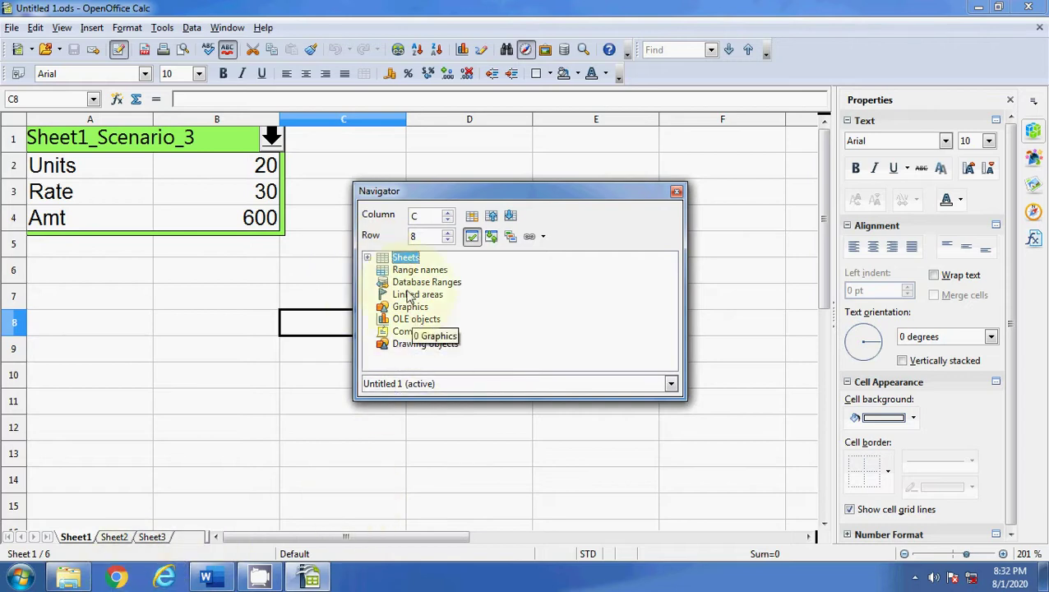
click(367, 258)
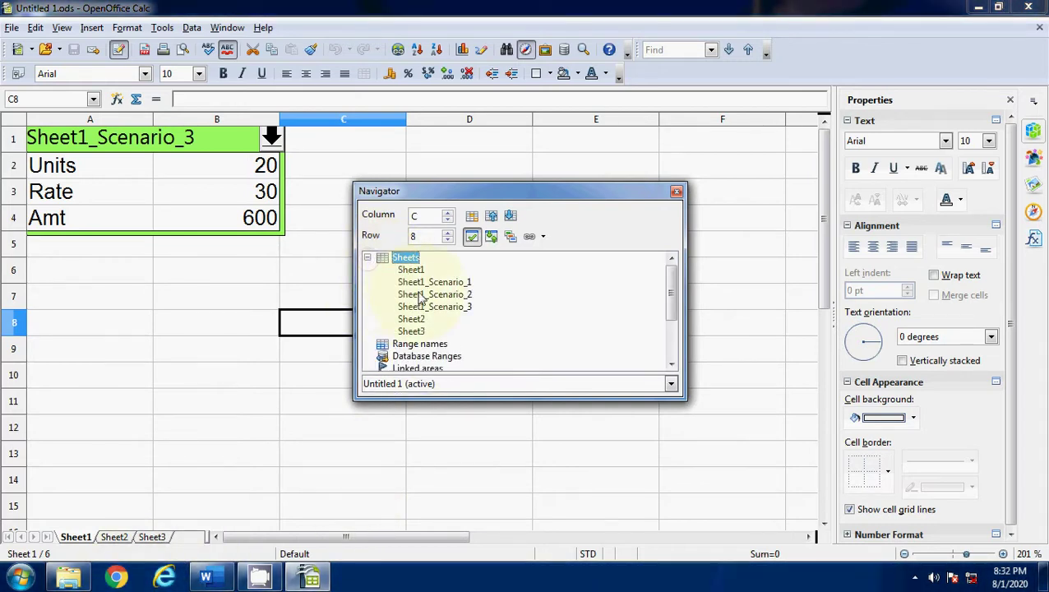
click(413, 332)
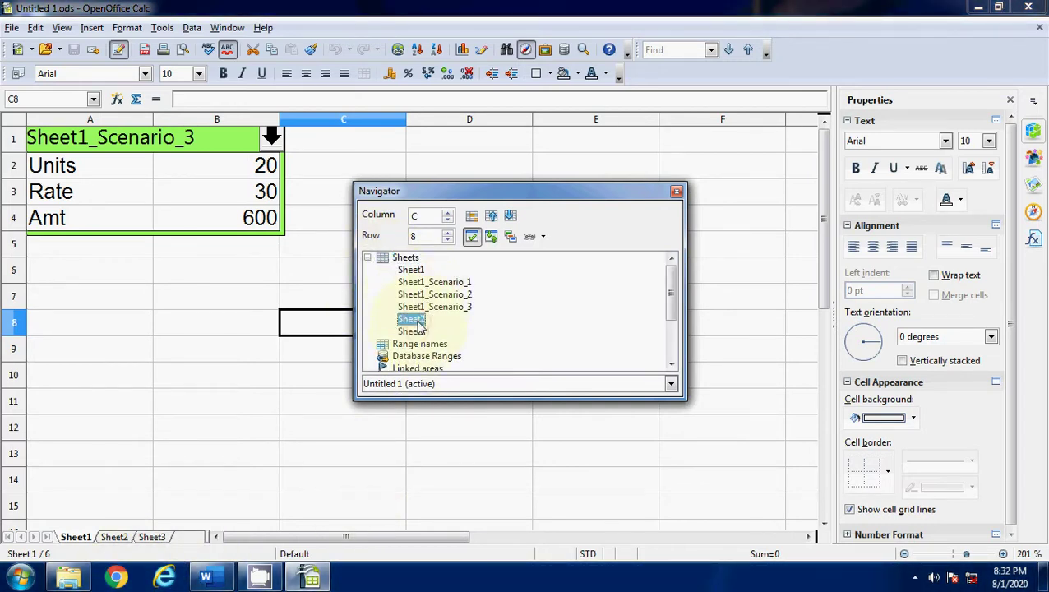
click(436, 283)
click(437, 295)
click(436, 307)
click(367, 258)
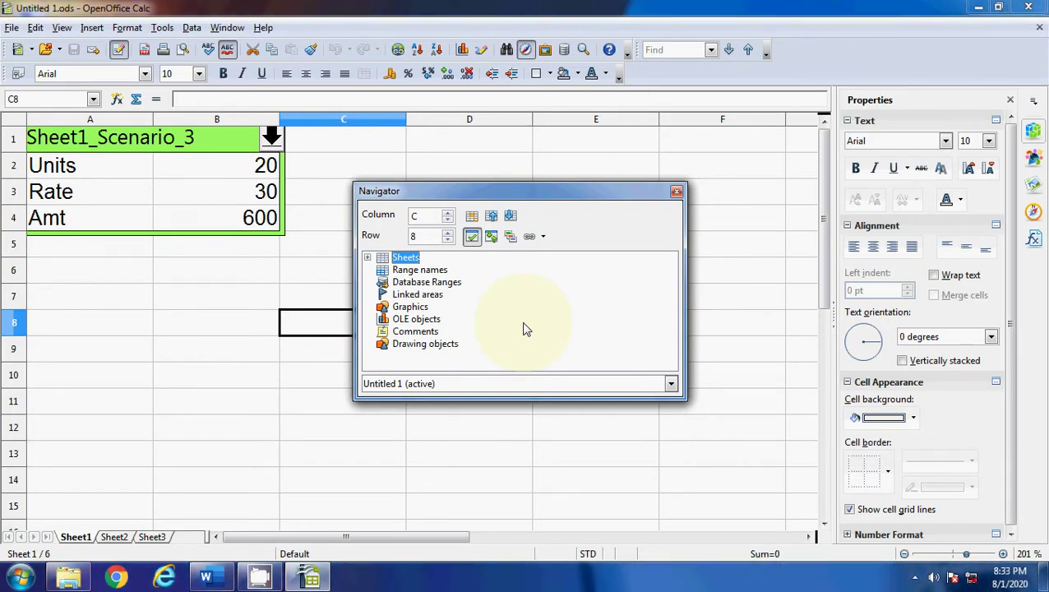
click(676, 190)
click(205, 577)
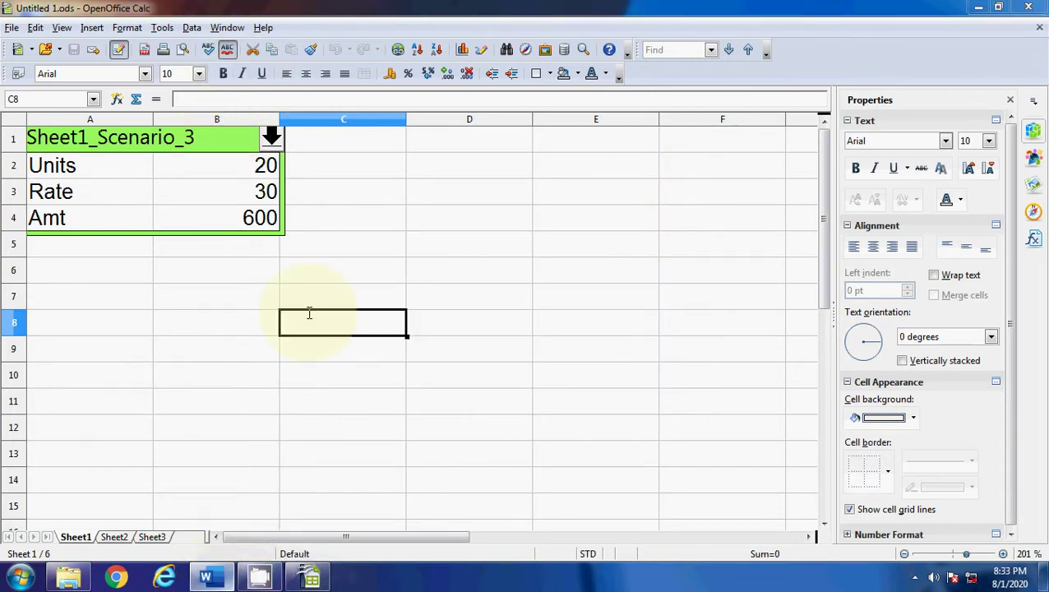
click(206, 312)
drag(102, 312, 332, 311)
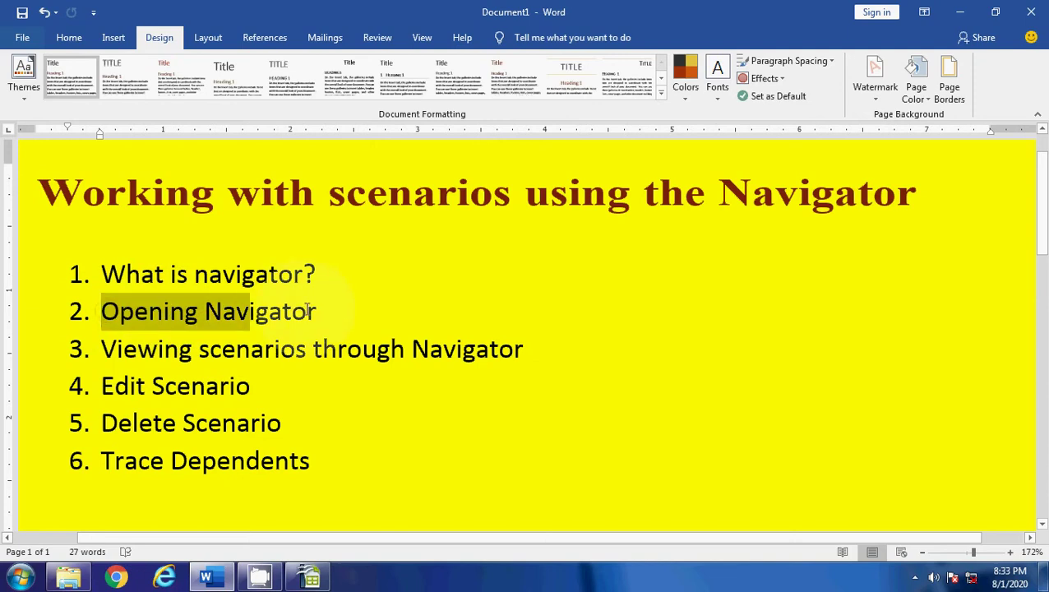
drag(118, 280, 318, 274)
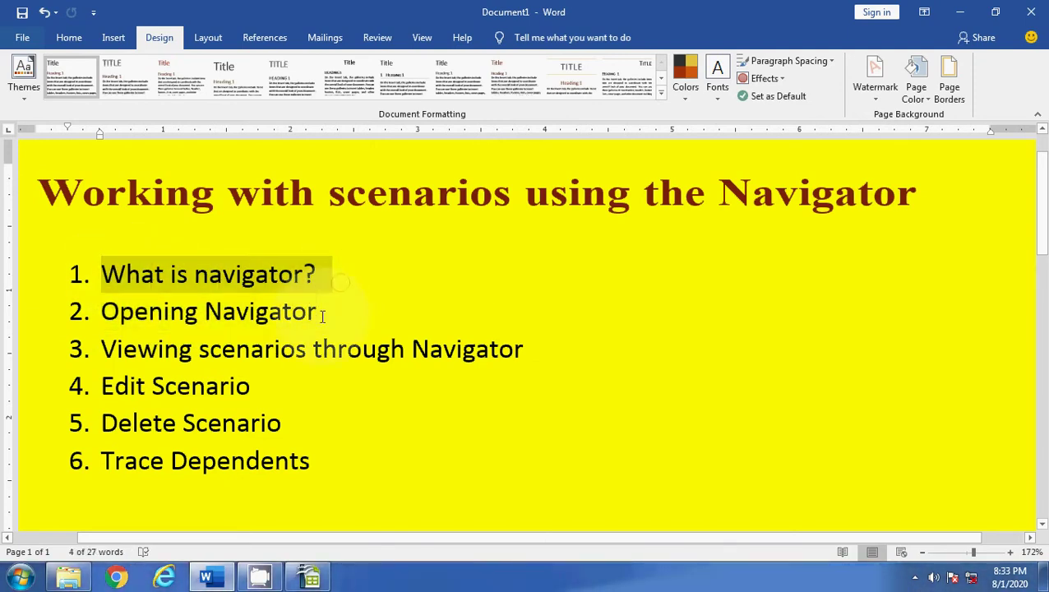
click(345, 312)
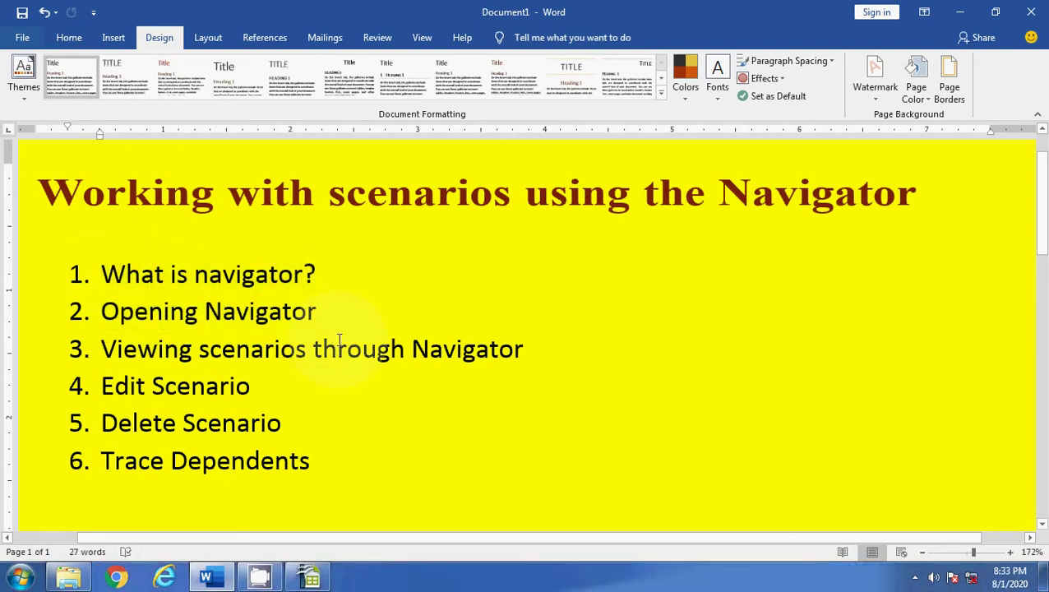
drag(102, 348, 460, 372)
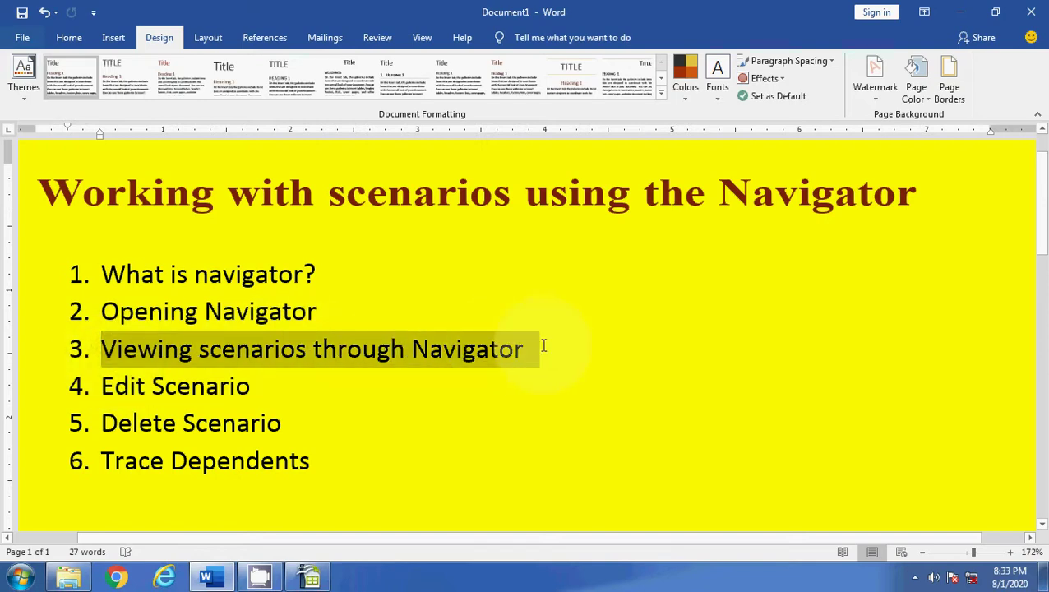
click(311, 576)
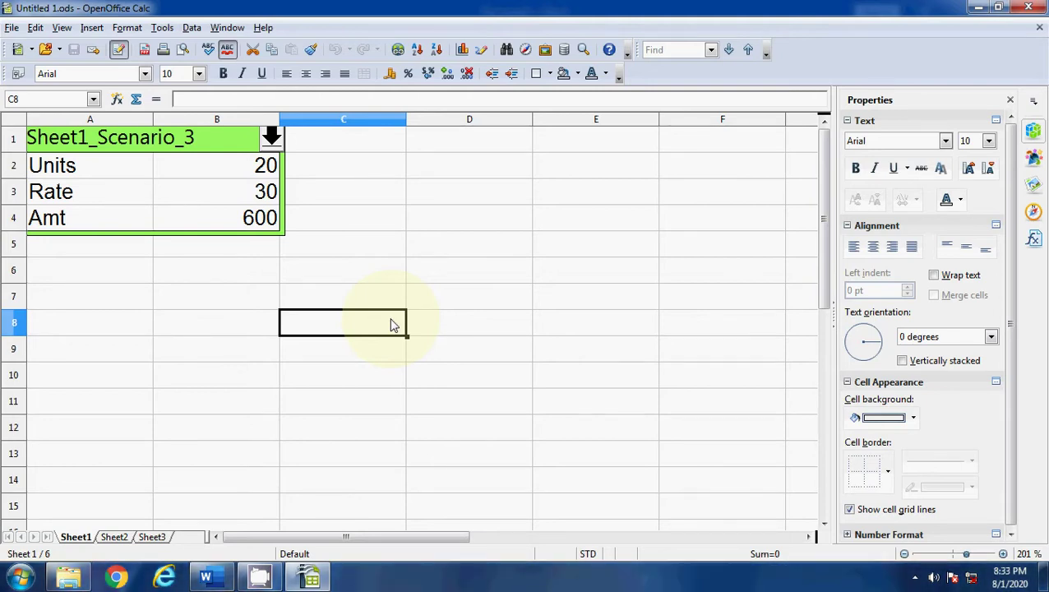
Select the scenario block A1:B4 and start Tools > Scenarios for it.
click(126, 144)
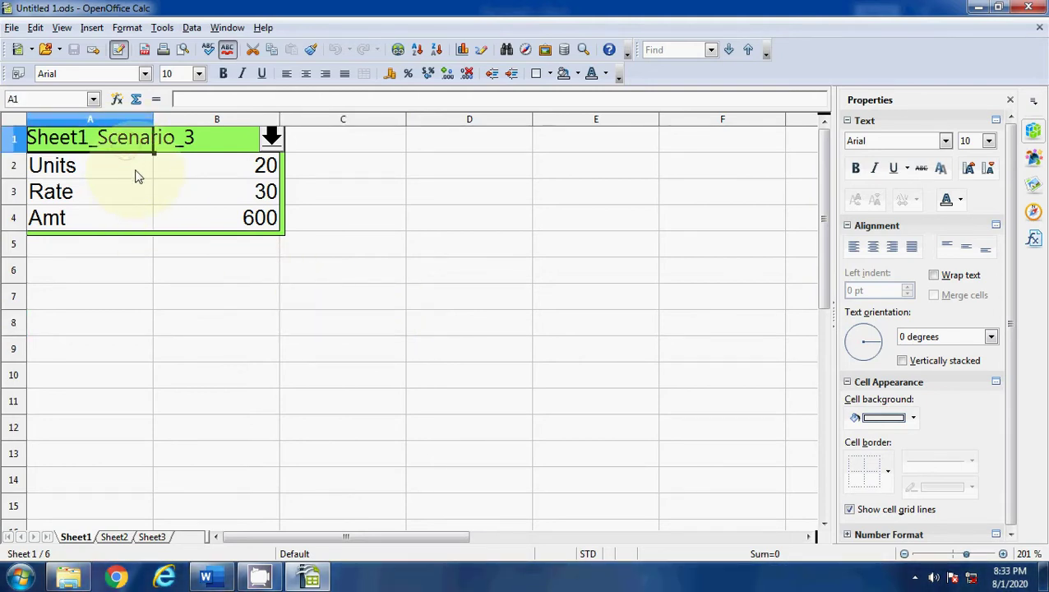
drag(95, 136, 230, 235)
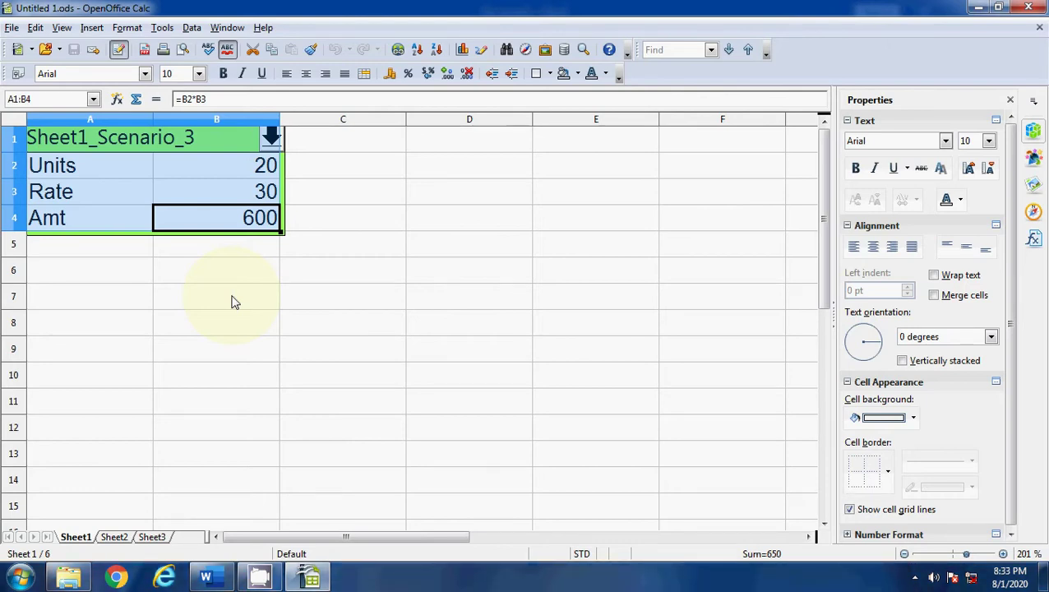
click(160, 30)
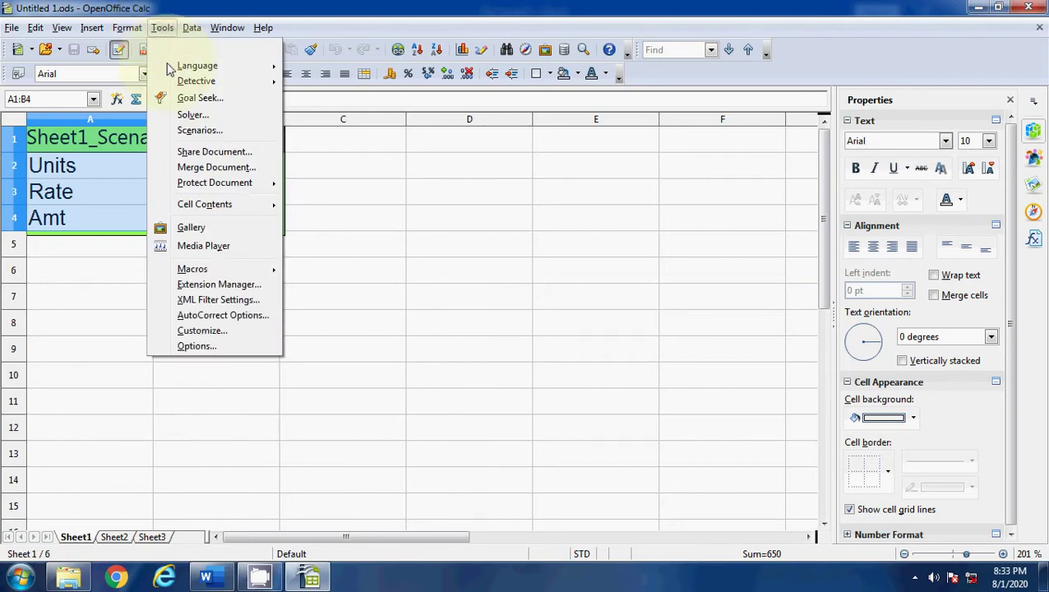
click(194, 130)
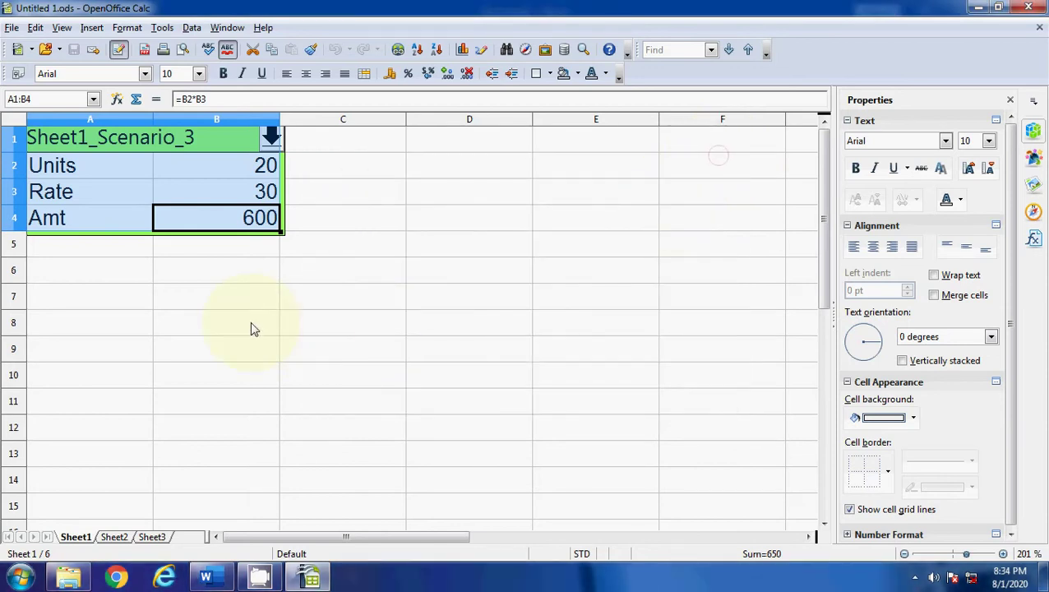
Reselect A1:B4, then highlight 'Viewing scenarios through Navigator' in the Word outline.
click(251, 270)
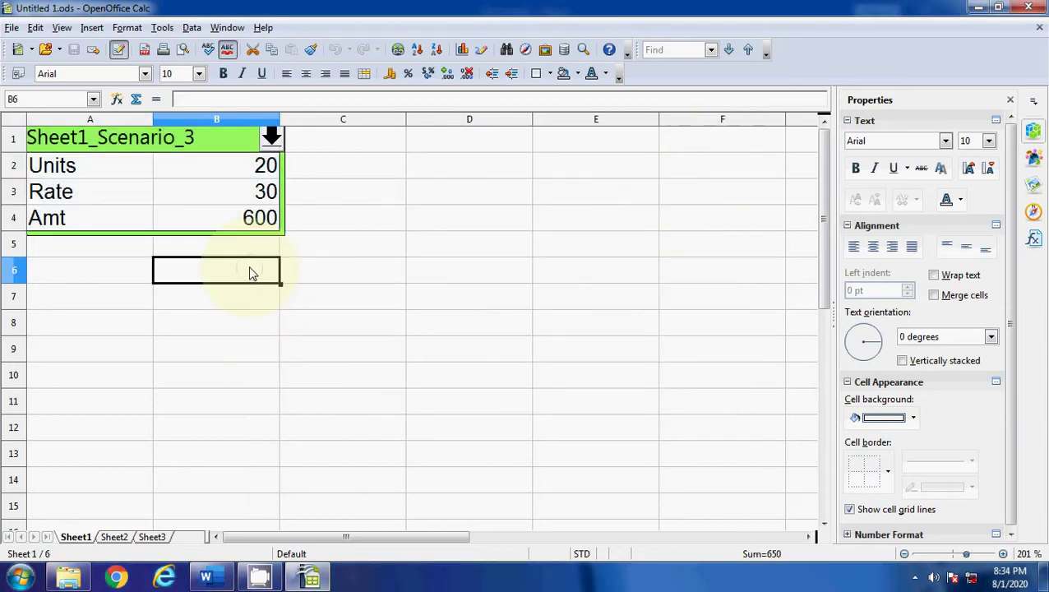
click(208, 147)
drag(50, 140, 197, 215)
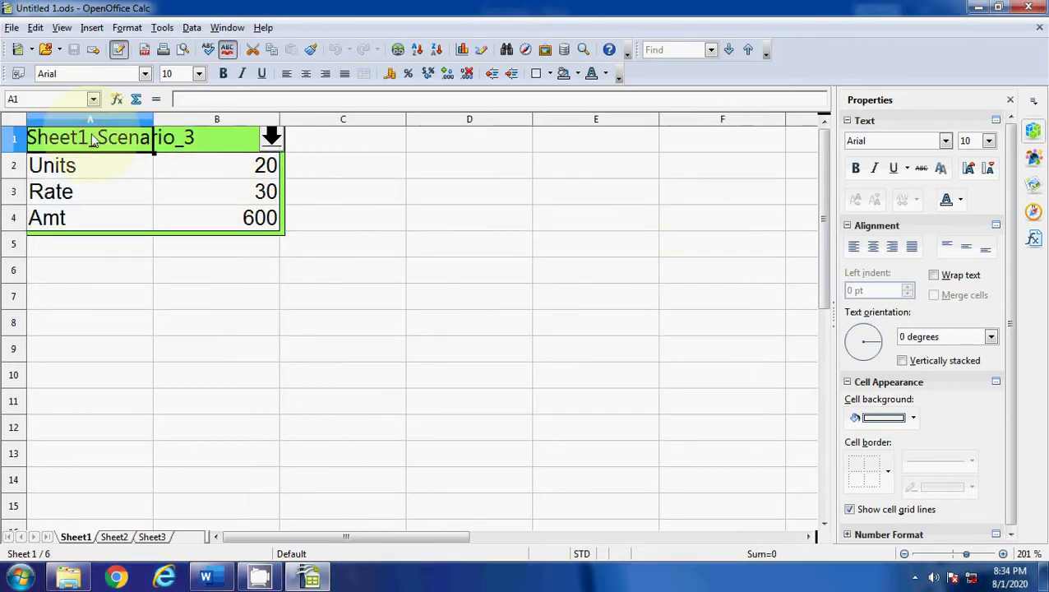
click(205, 578)
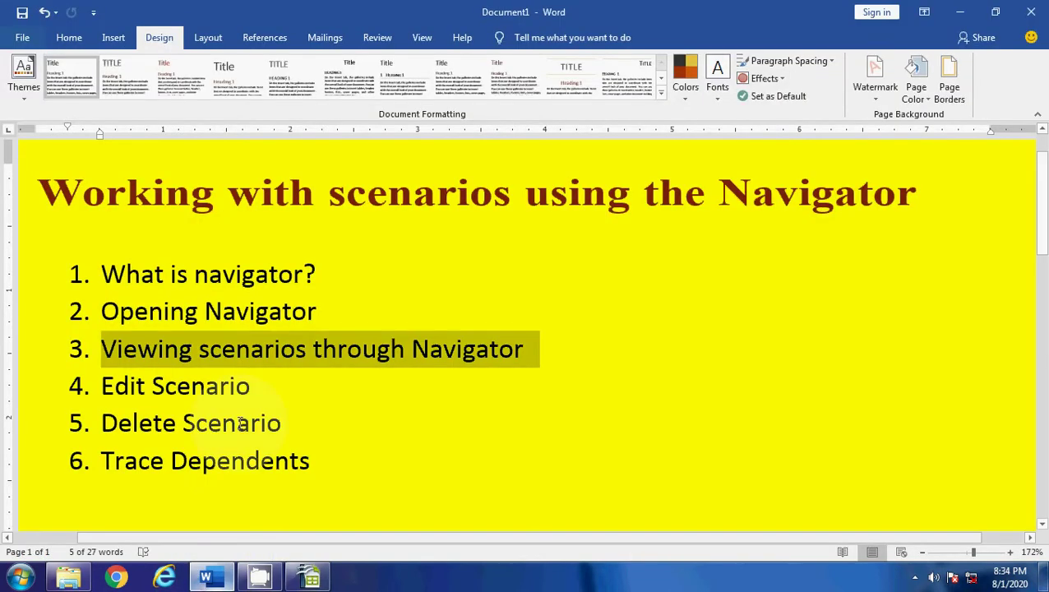
click(134, 357)
drag(102, 349, 586, 352)
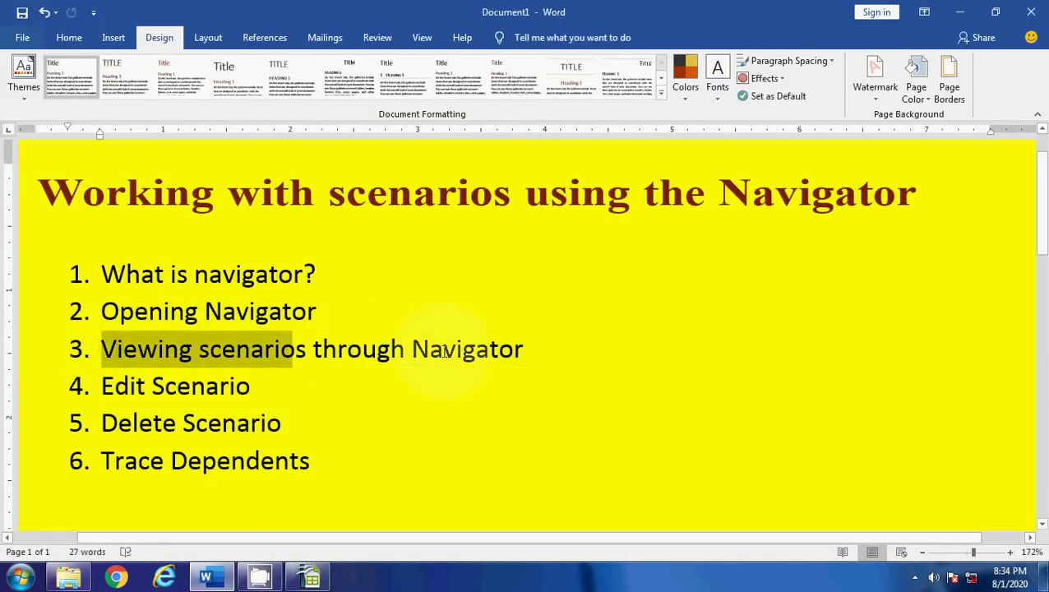
Back in Calc, apply Sheet1_Scenario_1, _2 and _3 in turn from B1's scenario dropdown.
click(260, 578)
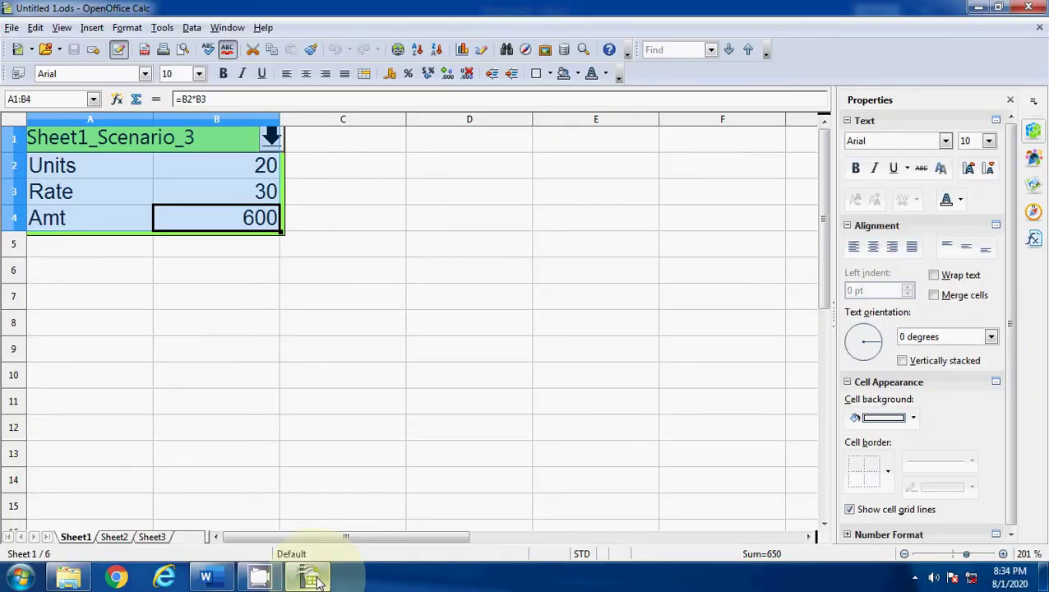
click(205, 265)
click(271, 137)
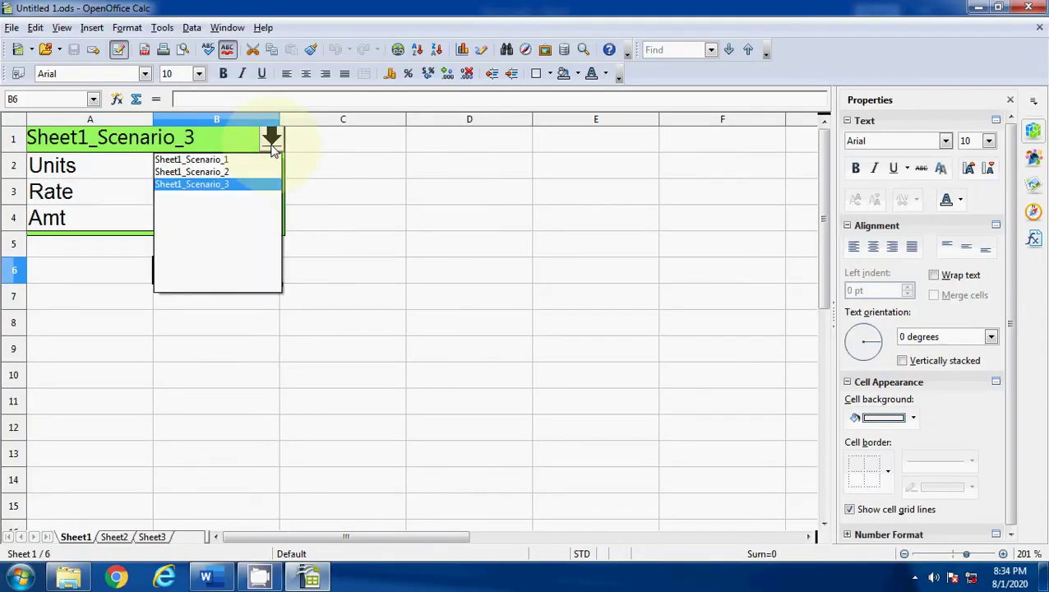
click(229, 161)
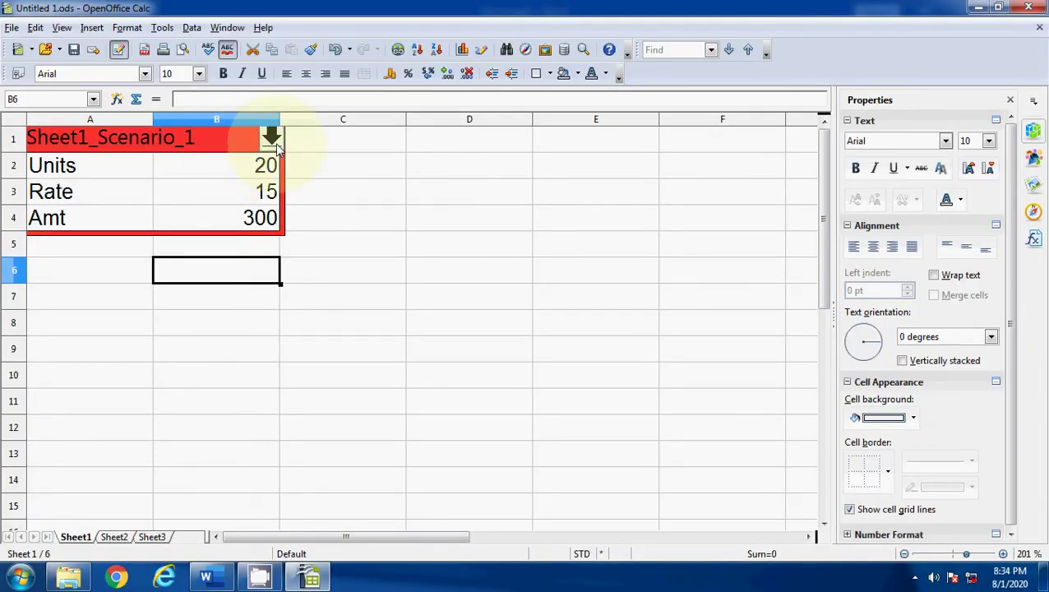
click(272, 137)
click(204, 173)
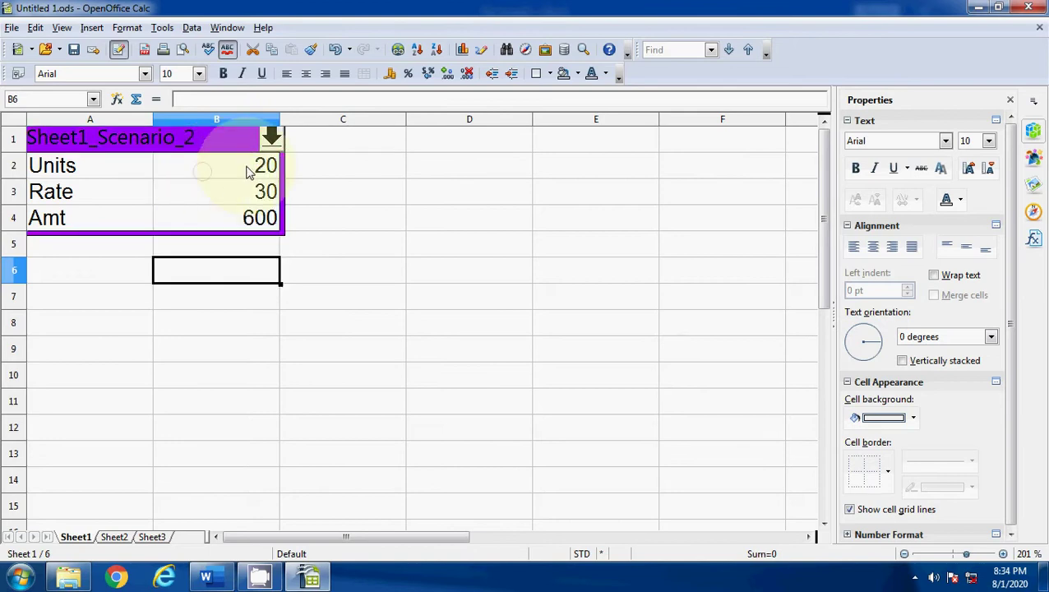
click(271, 139)
click(228, 184)
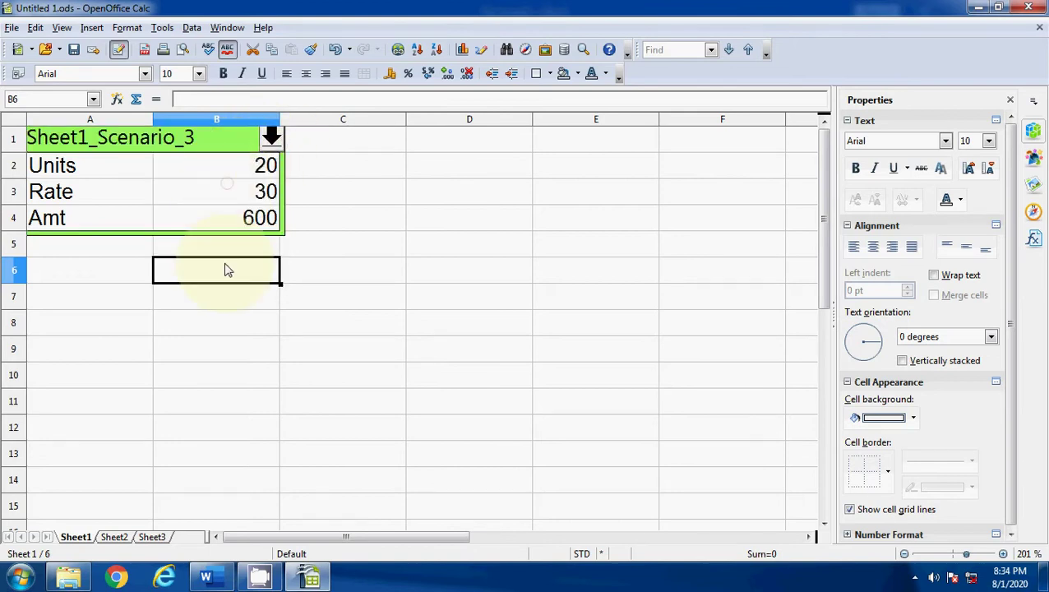
Reapply Scenario_1 and _2, check B4's Amt formula, then restore Sheet1_Scenario_3 and review B2:B4.
click(271, 138)
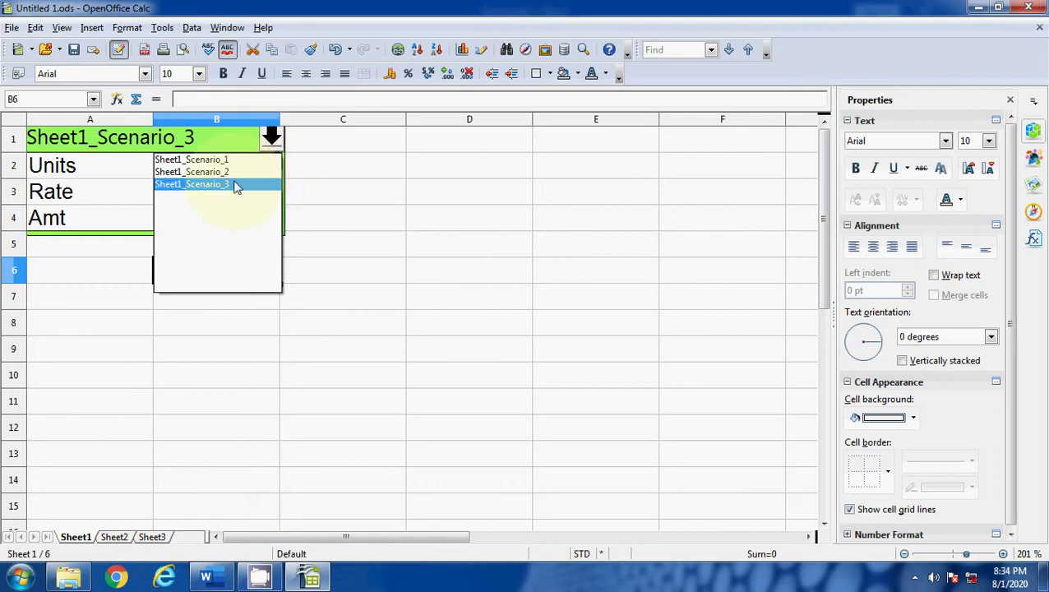
click(207, 160)
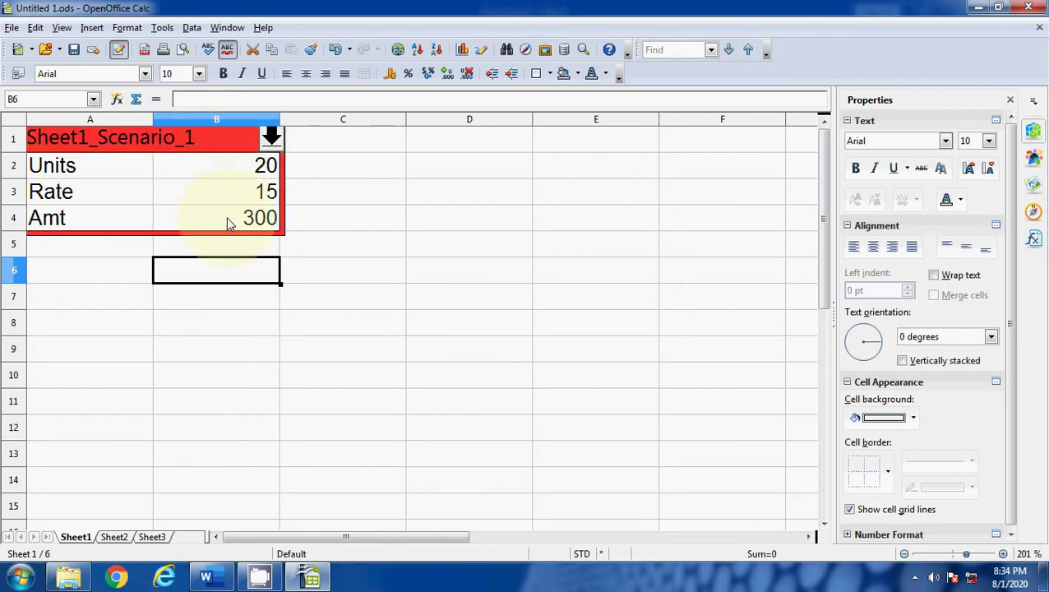
click(271, 137)
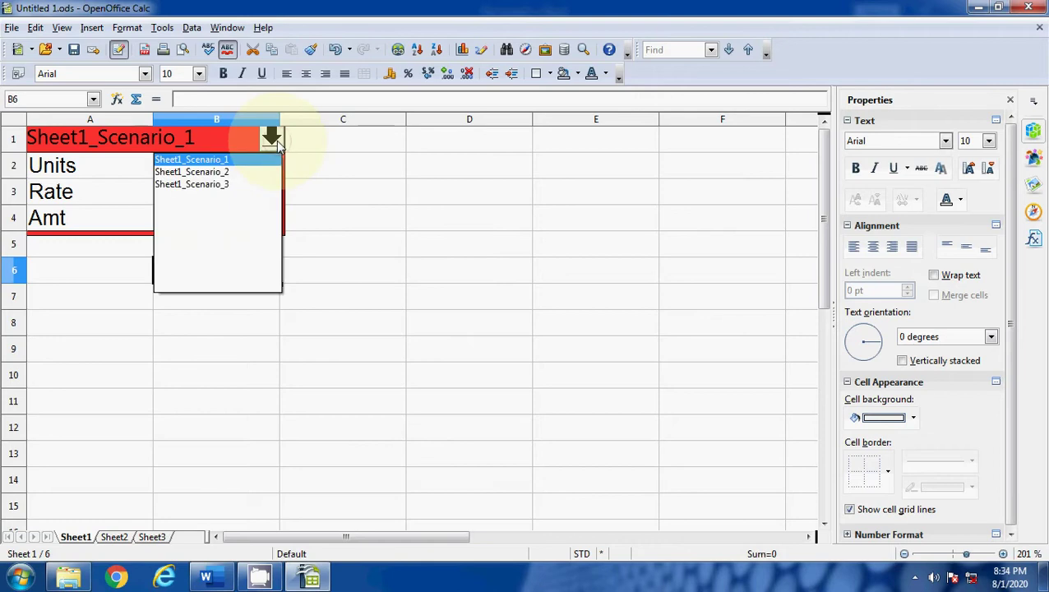
click(233, 172)
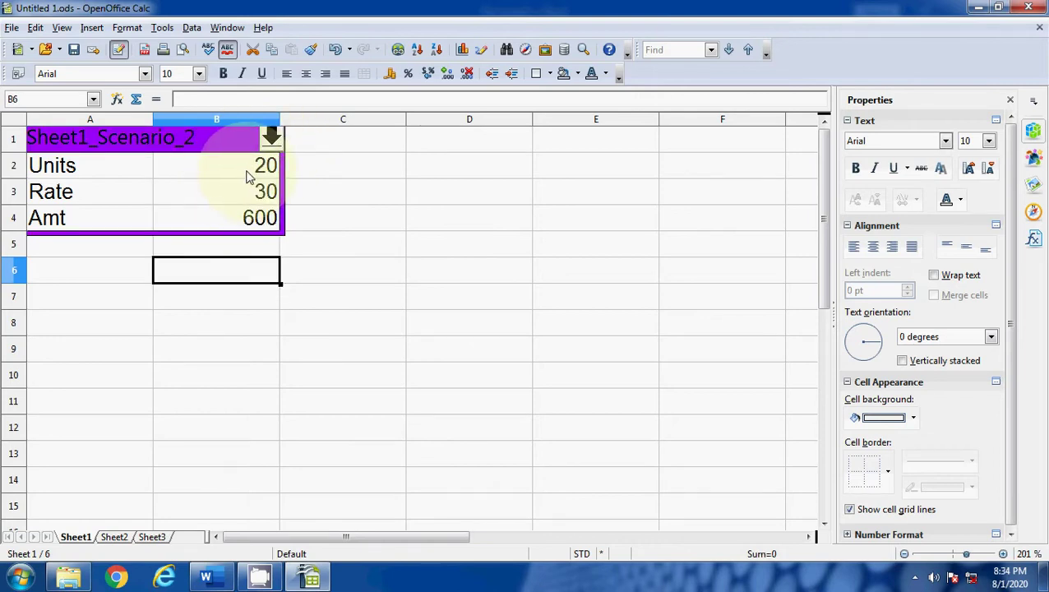
click(243, 220)
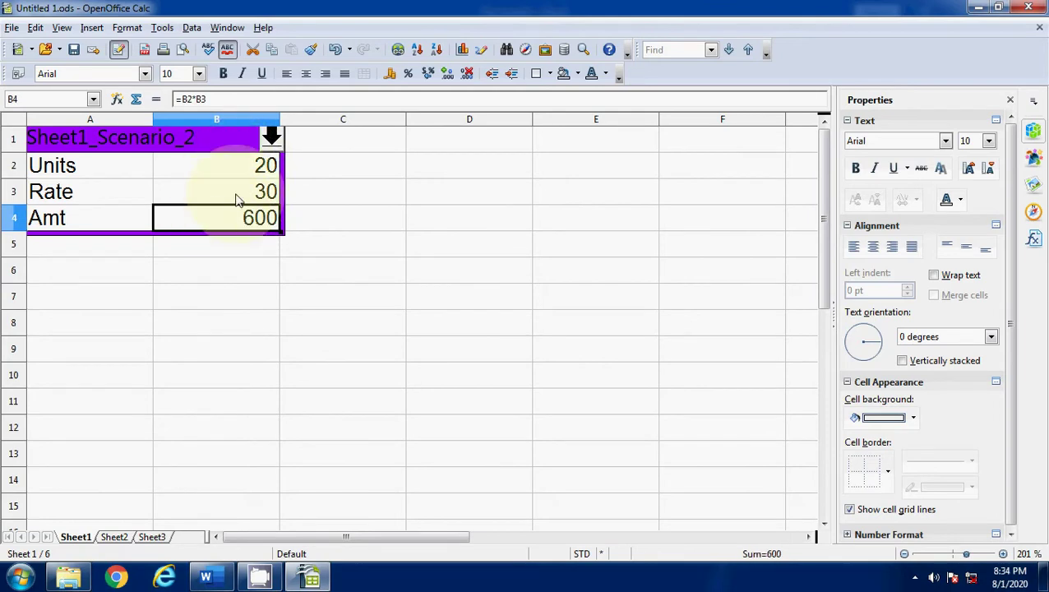
click(272, 137)
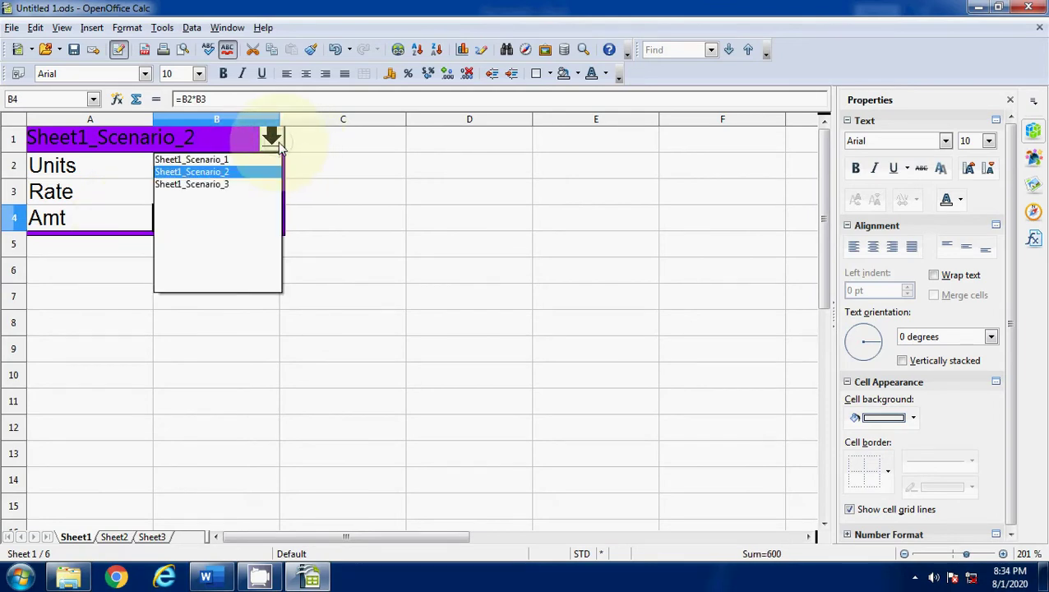
click(228, 188)
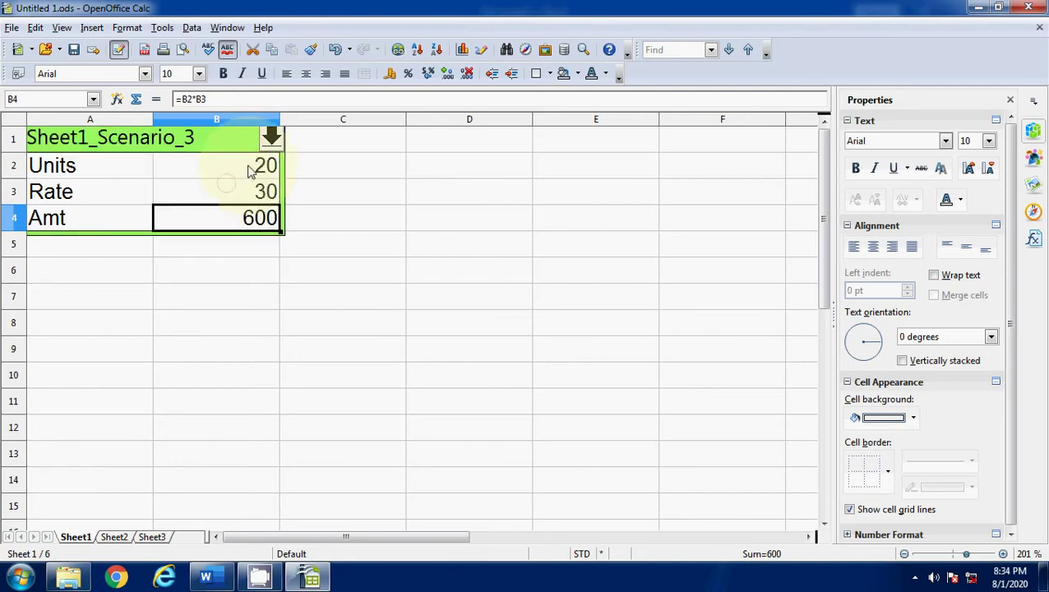
drag(222, 162, 224, 229)
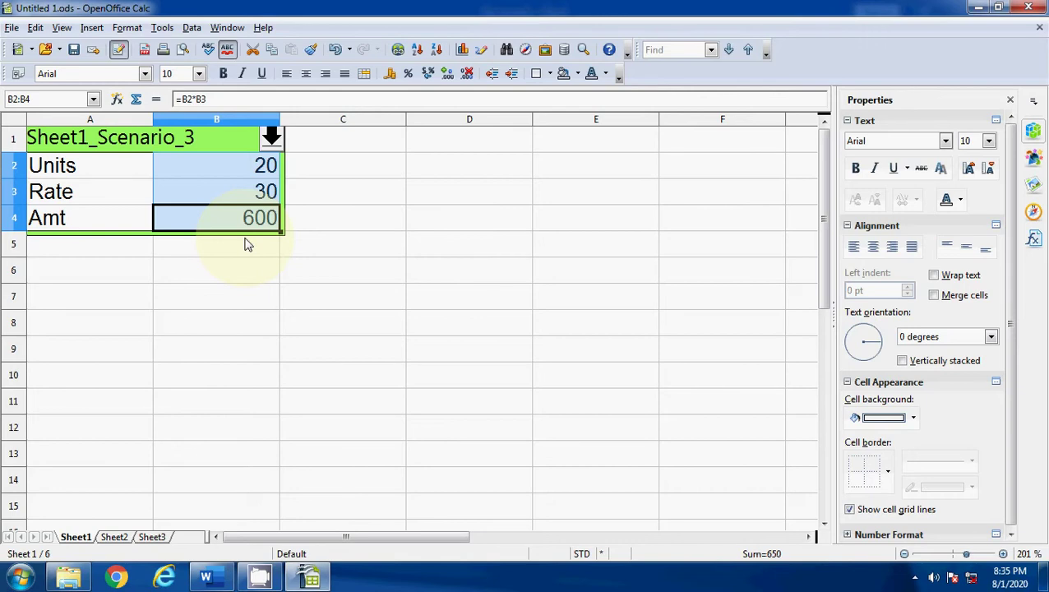
click(243, 294)
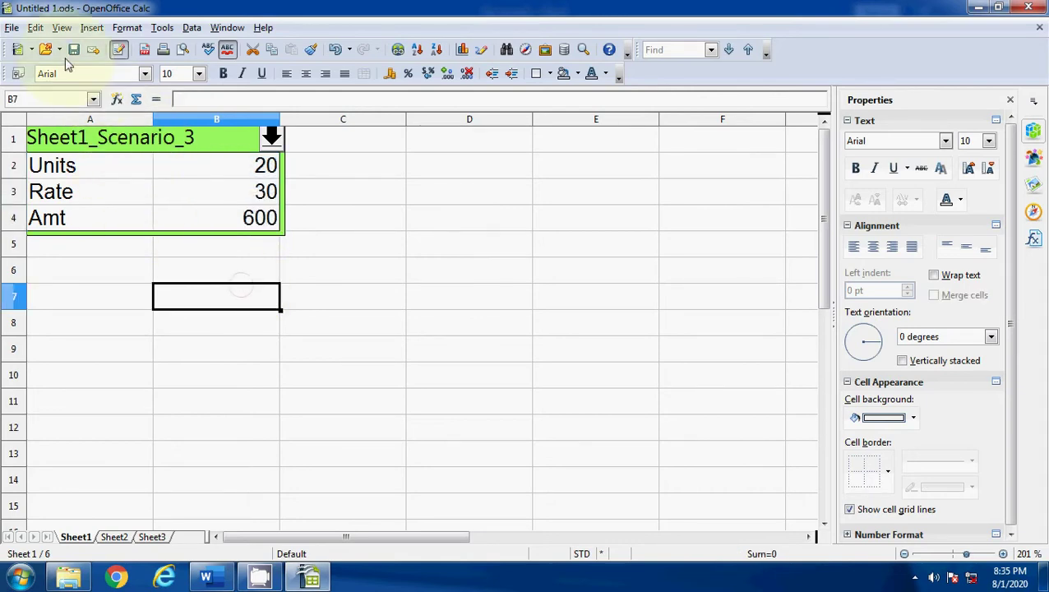
click(62, 28)
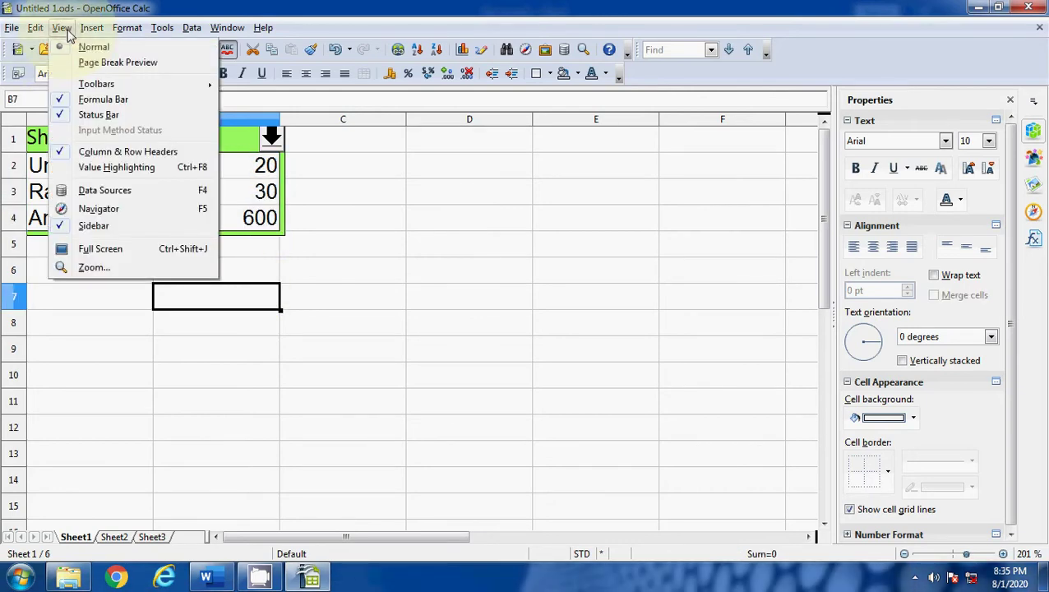
Open the Navigator in Scenarios view and select Sheet1_Scenario_1 to show its 08/01/2020 comment.
click(127, 210)
drag(446, 191, 437, 165)
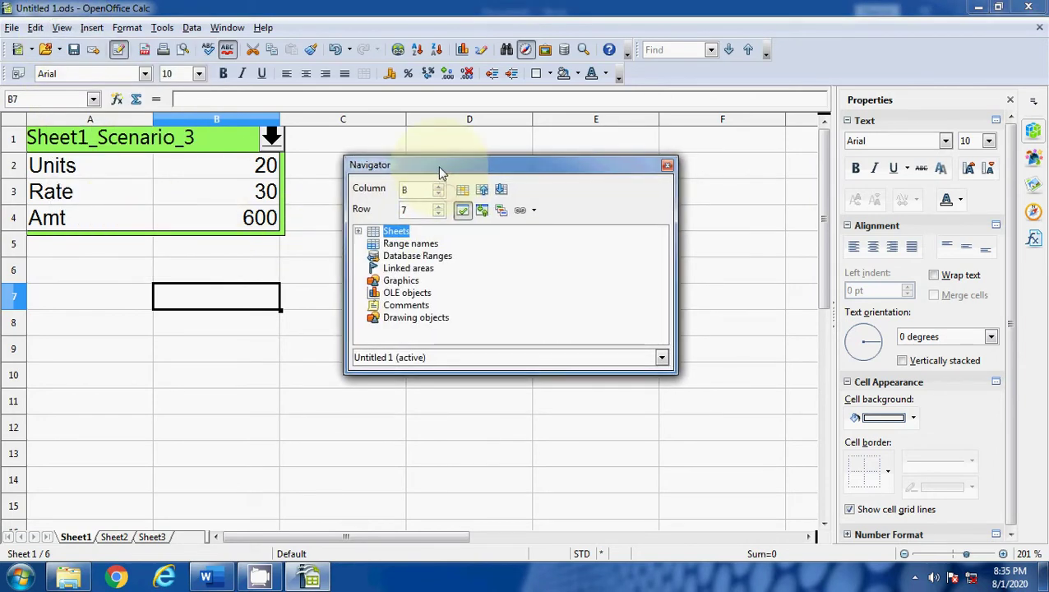
click(500, 214)
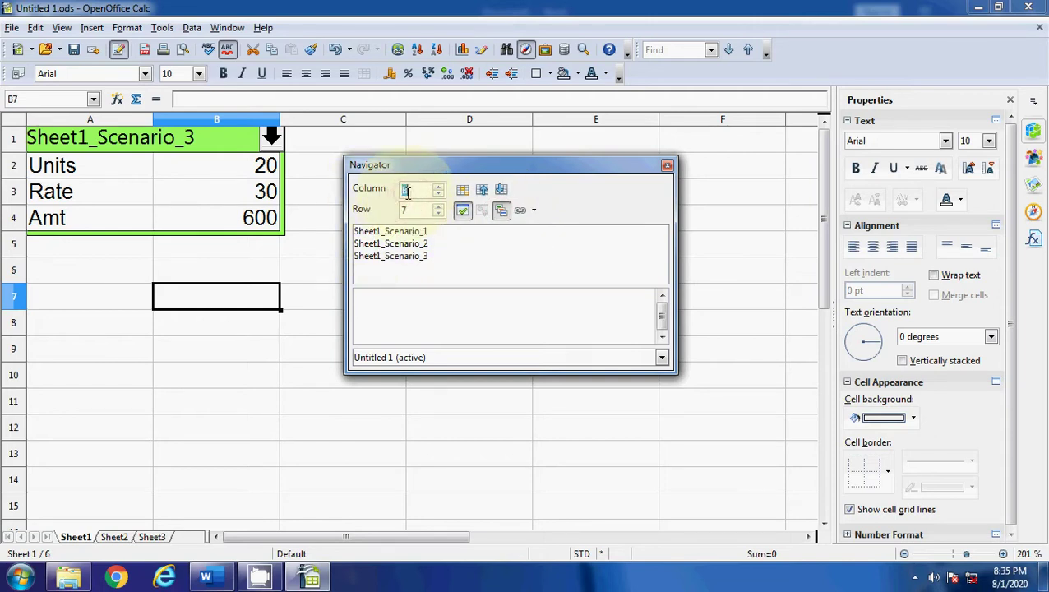
click(412, 210)
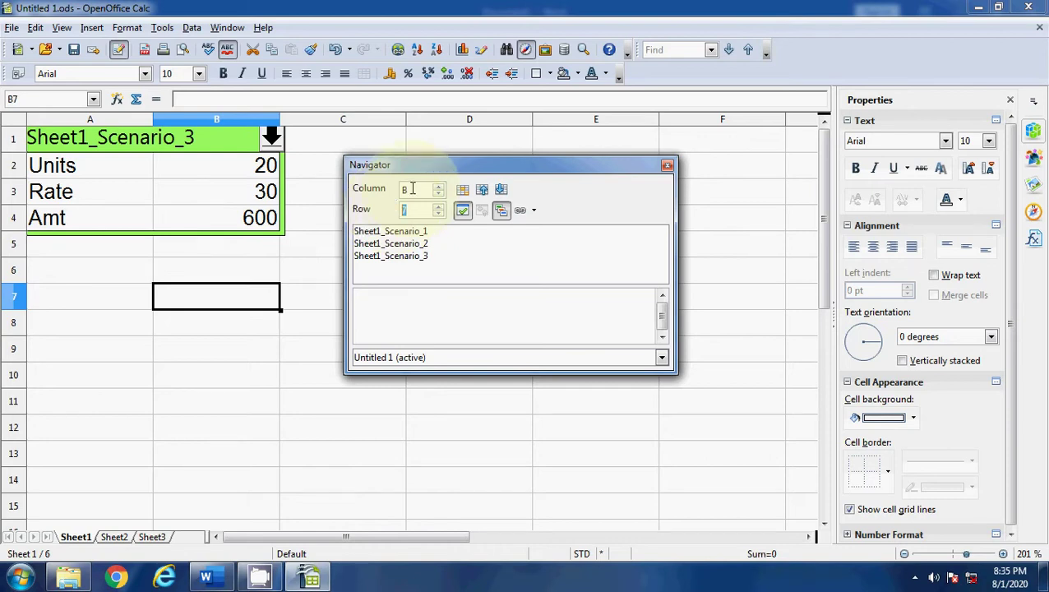
click(390, 233)
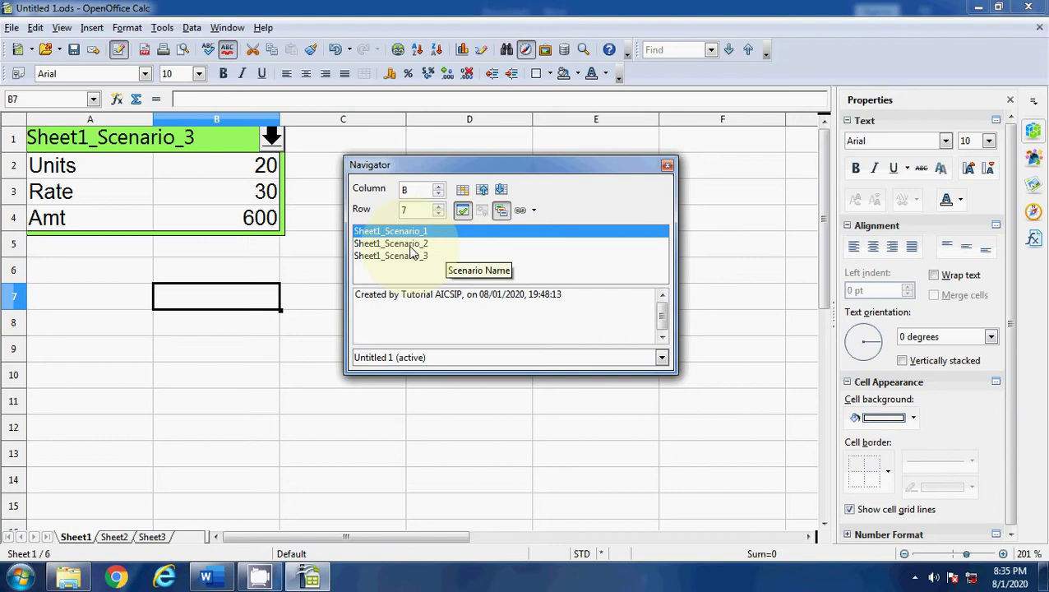
Apply Sheet1_Scenario_1, _2, then _3 from the Navigator list and select the comment text.
double_click(403, 233)
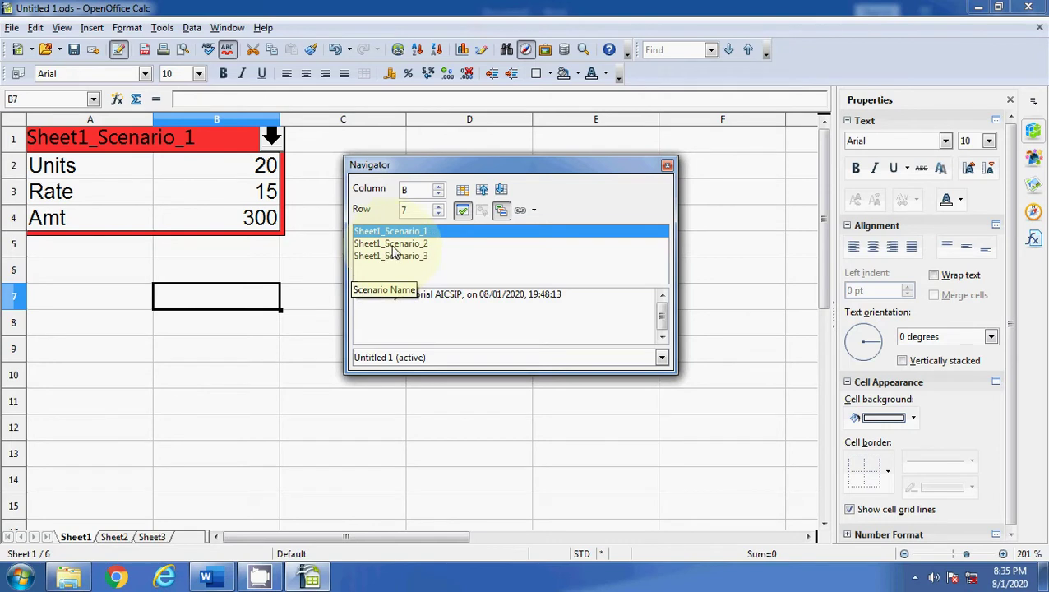
double_click(392, 245)
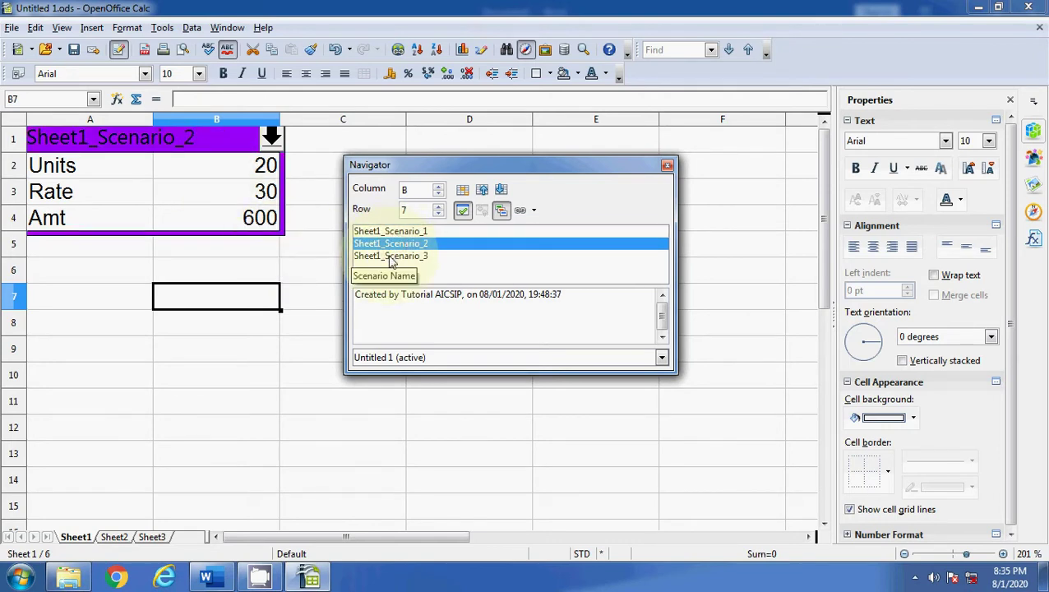
double_click(391, 257)
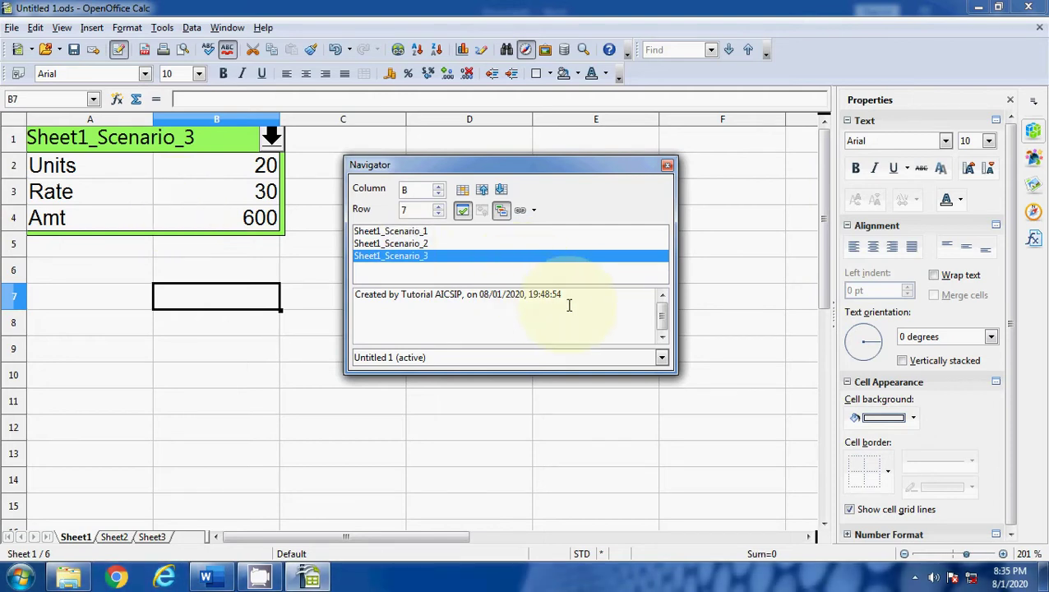
drag(576, 297, 359, 293)
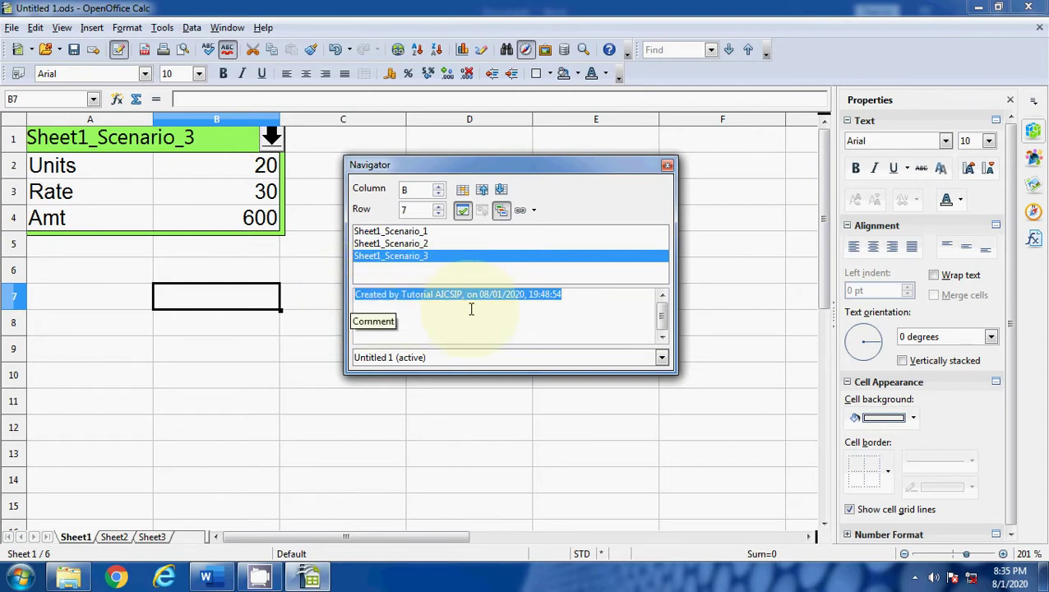
Reselect portions of the scenario comment and keep the current document chosen in the Navigator.
click(504, 311)
drag(573, 299, 360, 296)
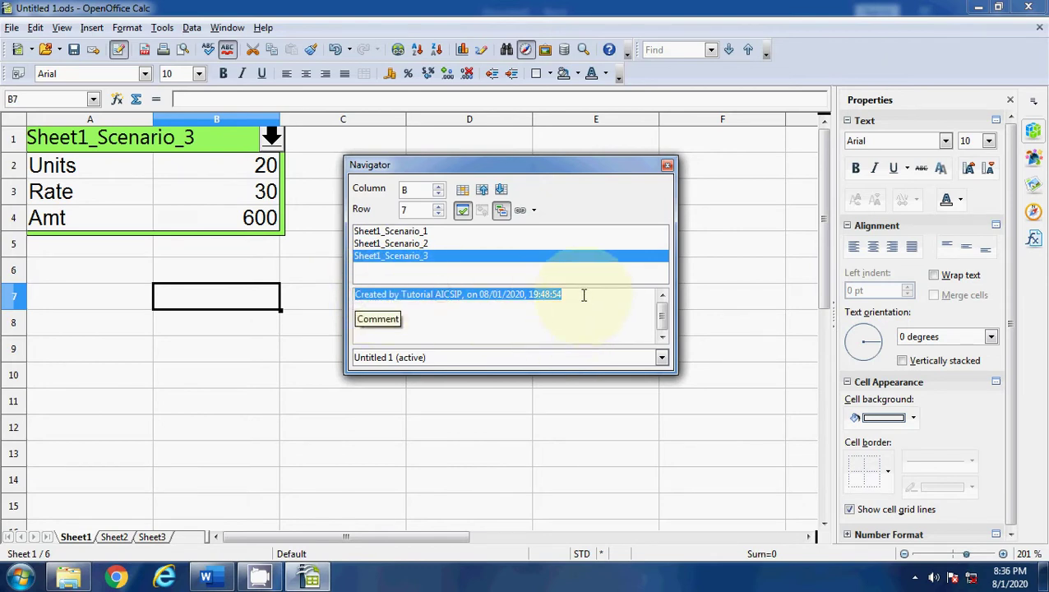
click(406, 301)
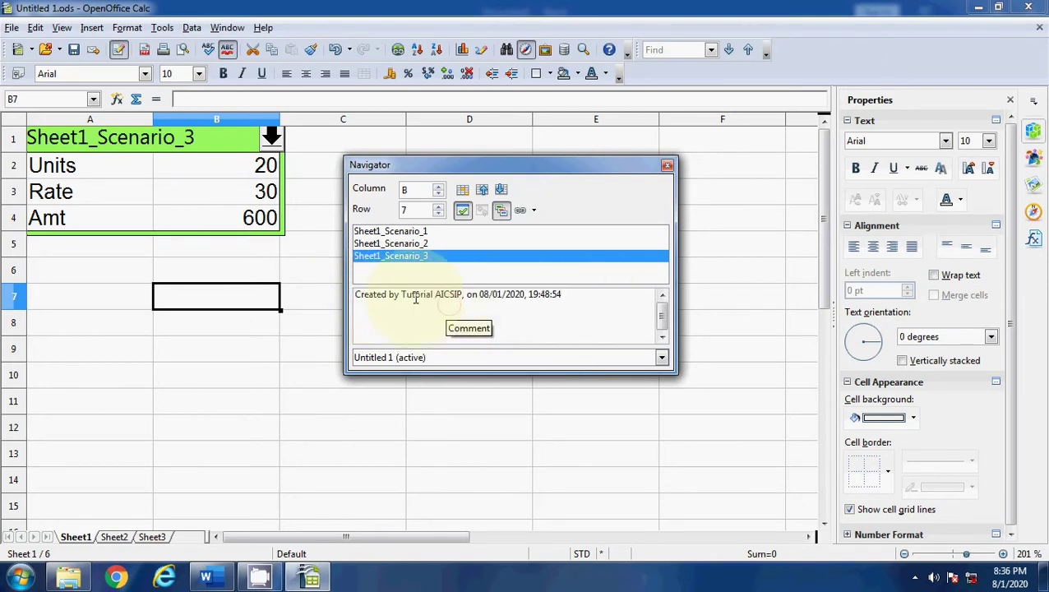
drag(415, 298, 527, 313)
click(527, 315)
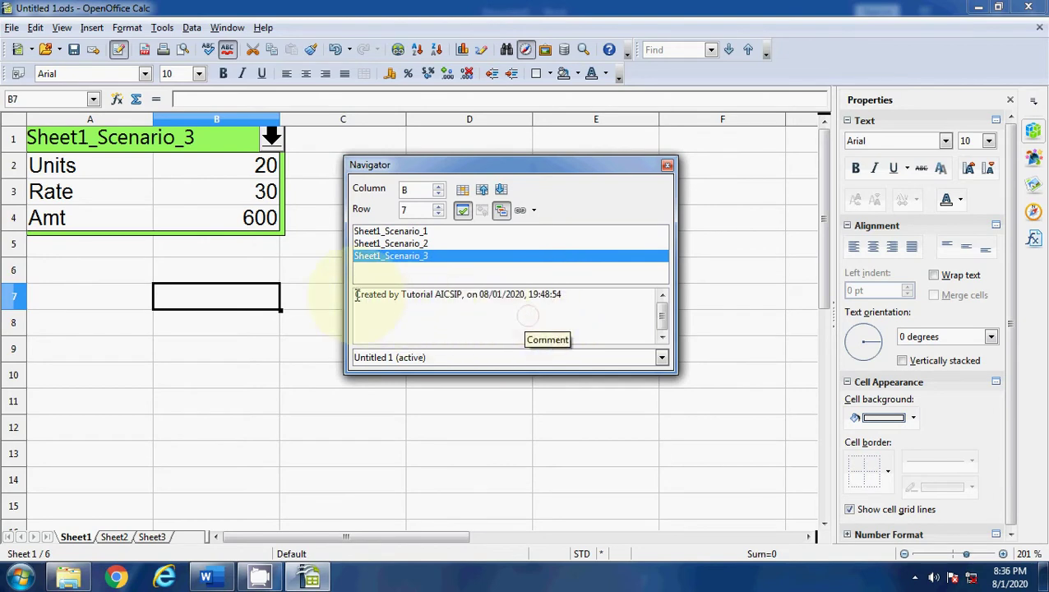
drag(356, 296, 594, 294)
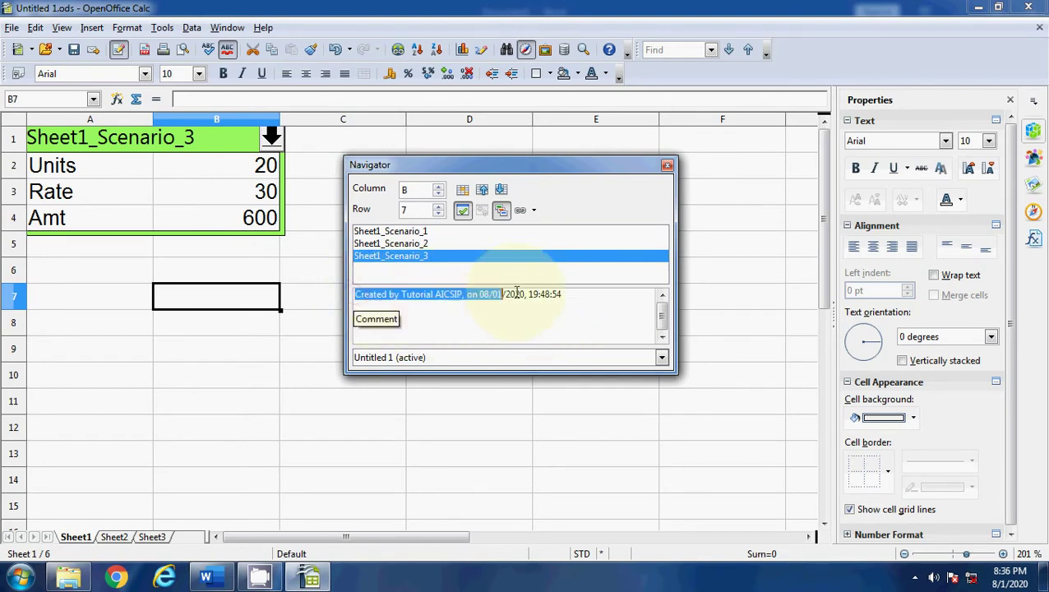
click(435, 365)
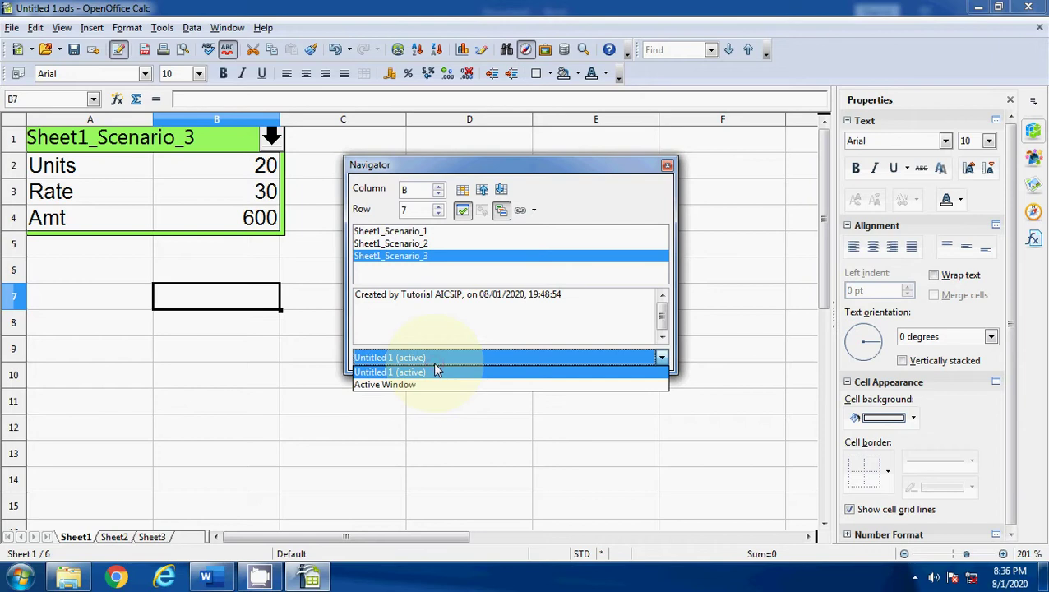
click(436, 372)
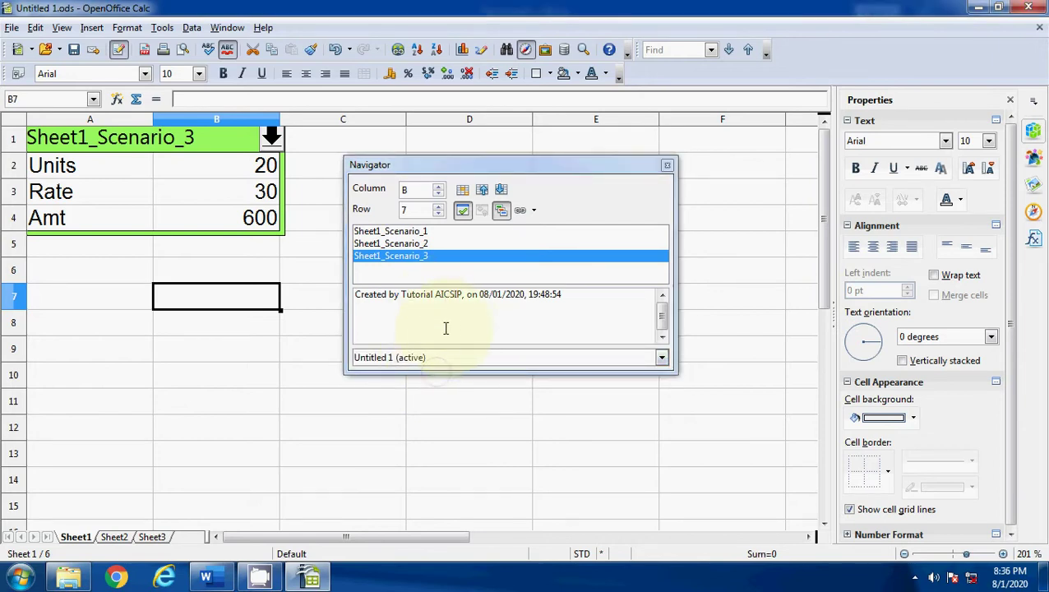
Preview Sheet1_Scenario_1 and _2 from the Navigator, ending back on Sheet1_Scenario_3.
drag(465, 164, 443, 147)
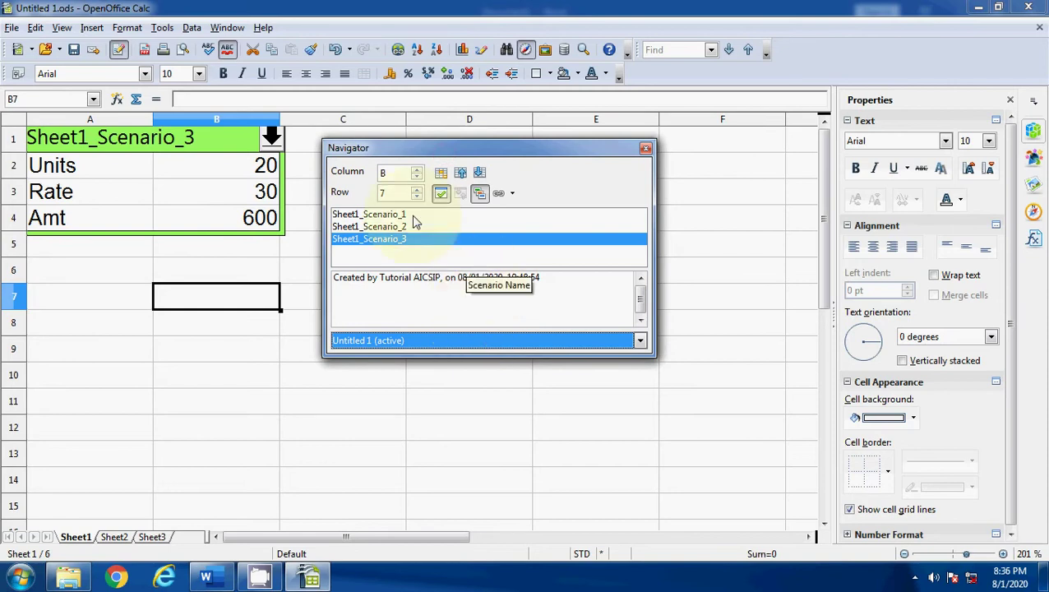
double_click(362, 215)
double_click(362, 227)
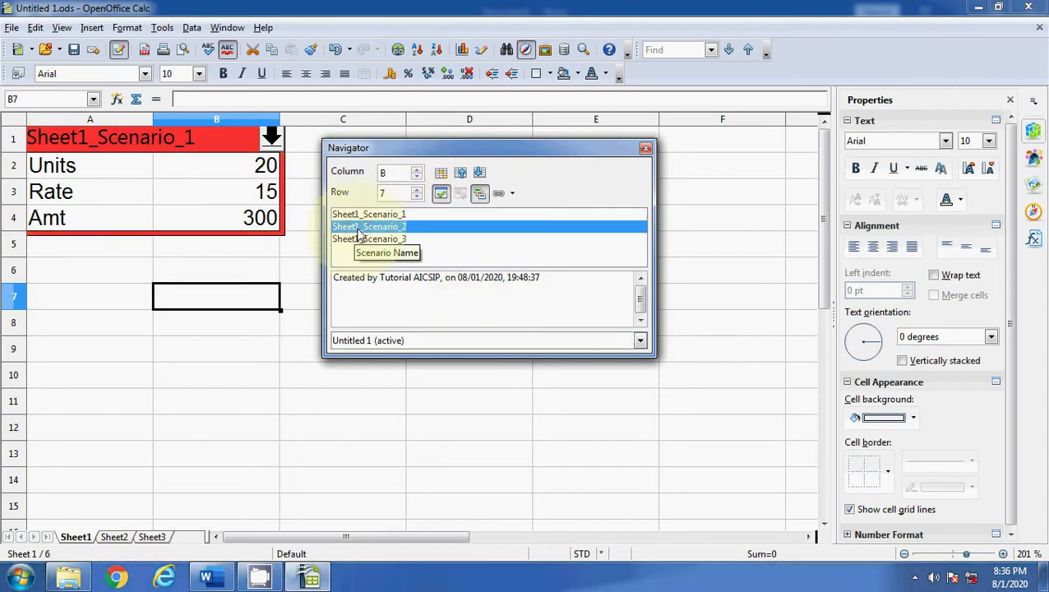
double_click(362, 239)
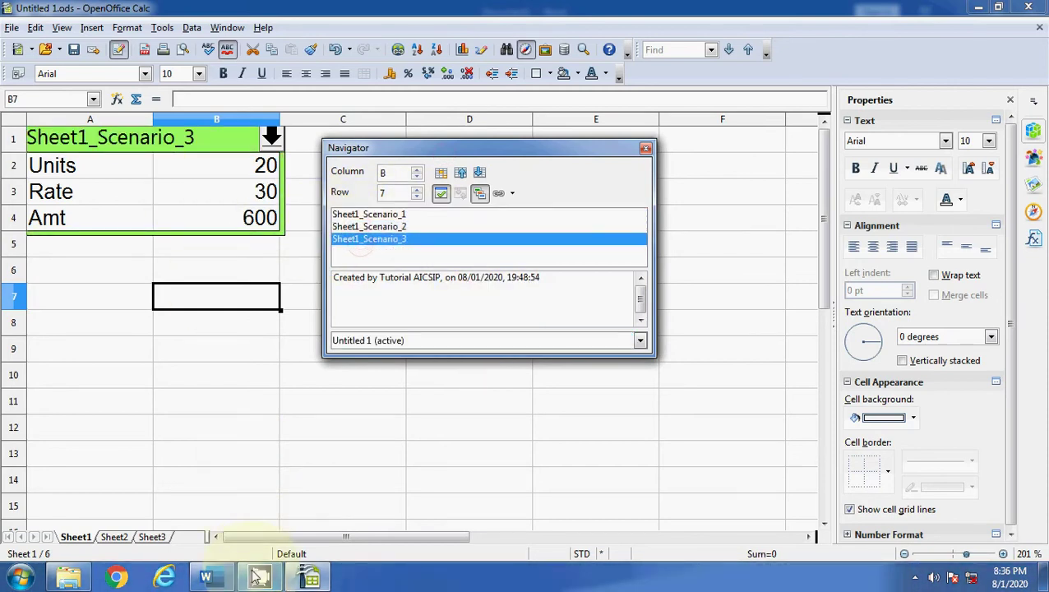
Highlight the Edit Scenario topic in the Word outline, then return to Calc.
click(205, 578)
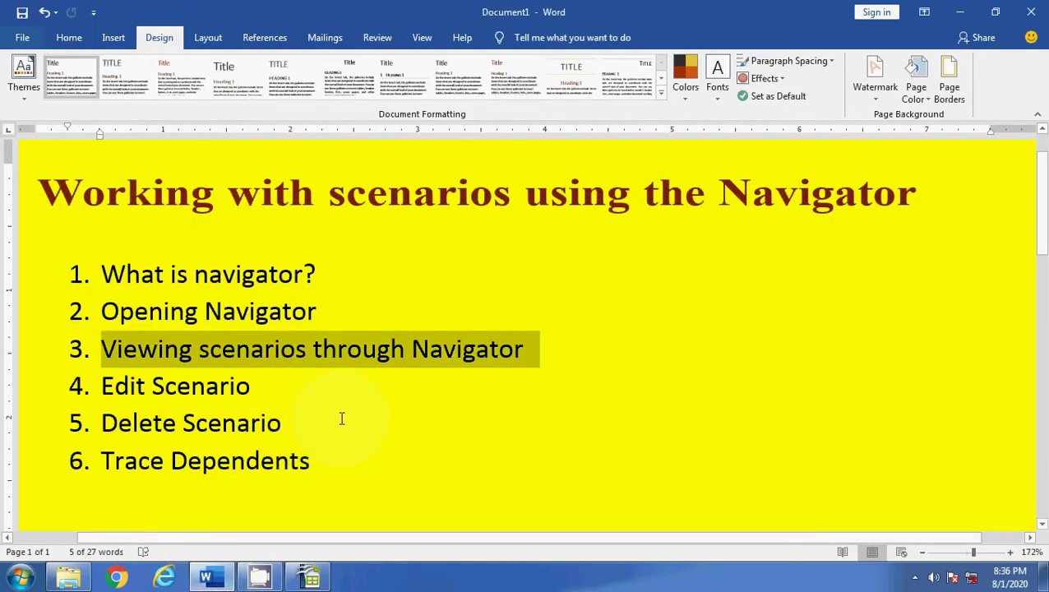
click(342, 419)
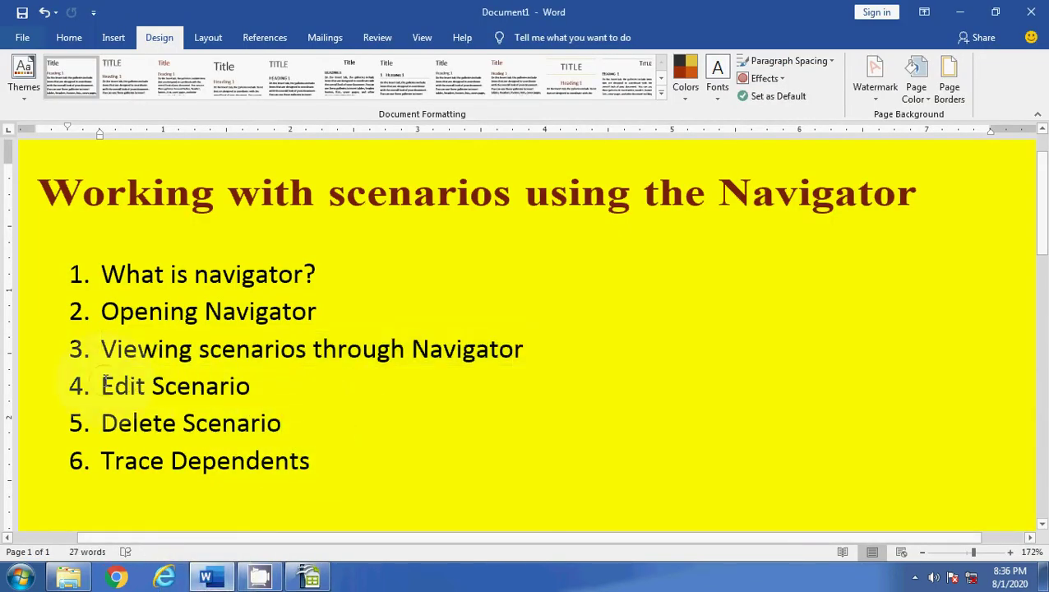
drag(103, 384, 265, 384)
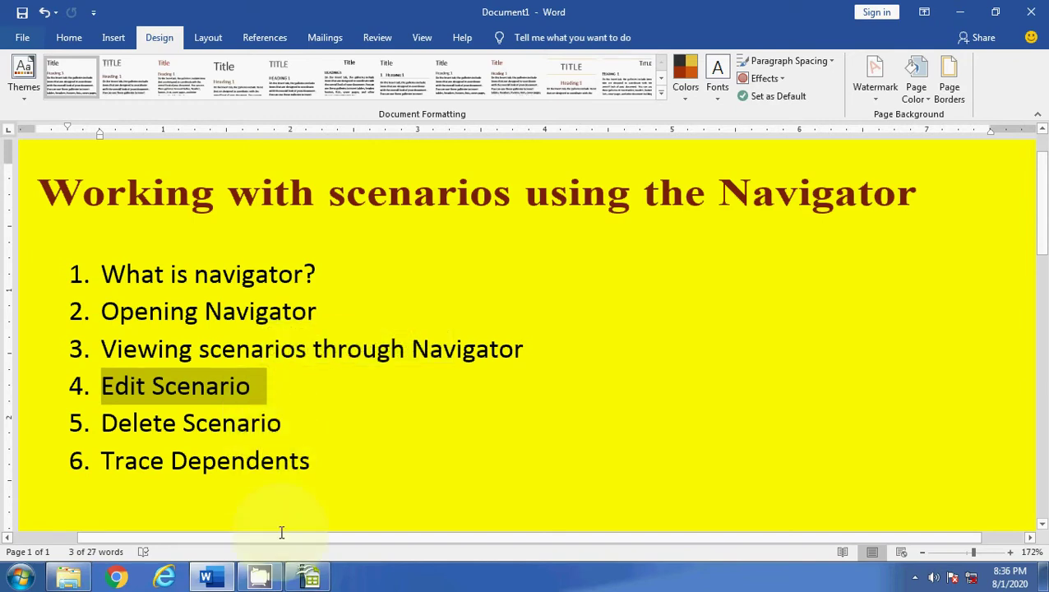
click(259, 578)
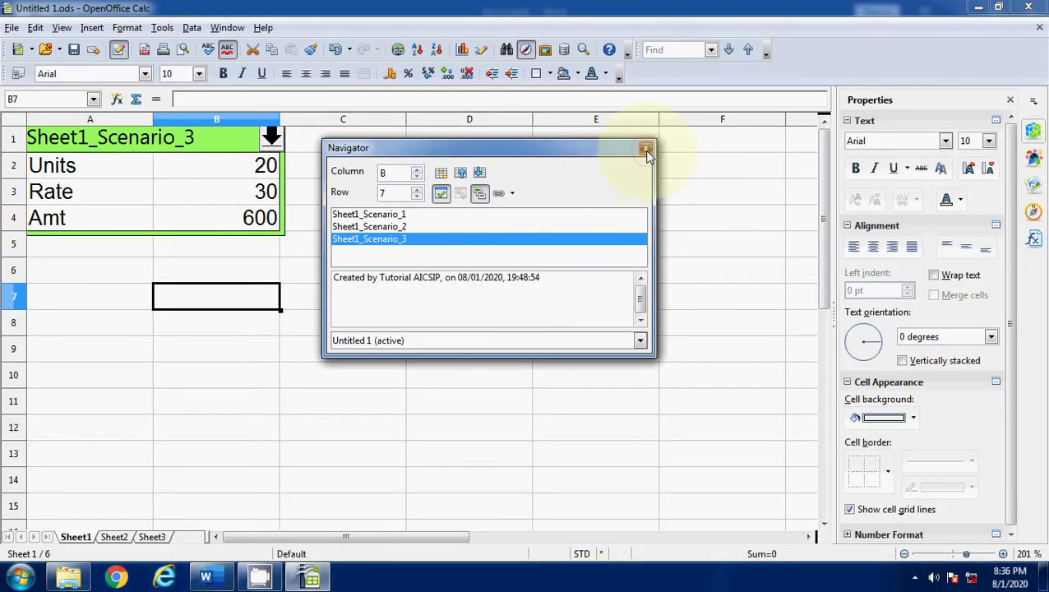
Close the Navigator and click cells B2 and B3, dismissing the Tools menu unused.
click(647, 149)
click(235, 170)
click(260, 196)
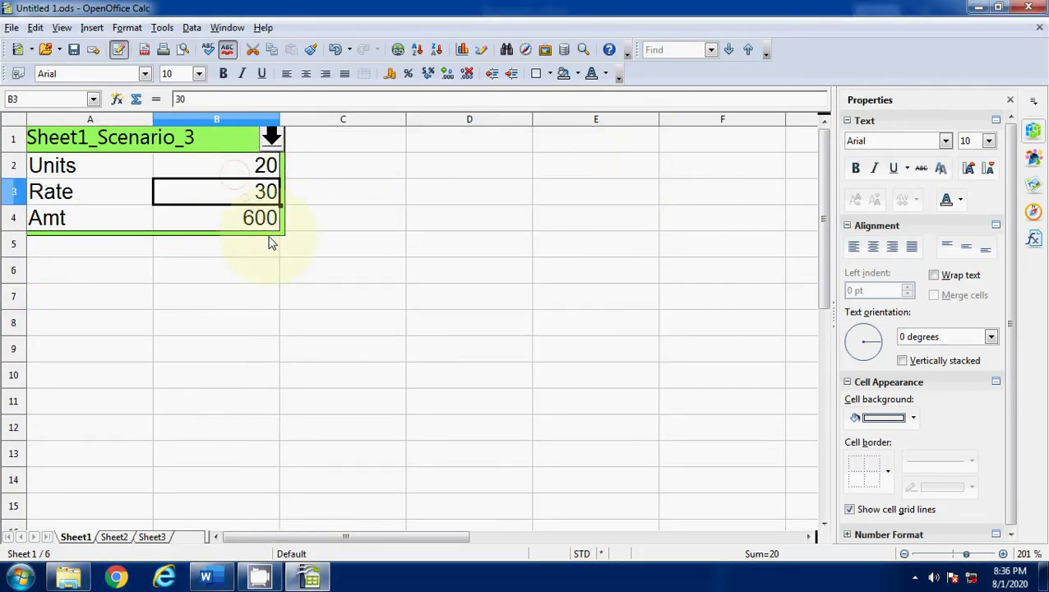
click(162, 27)
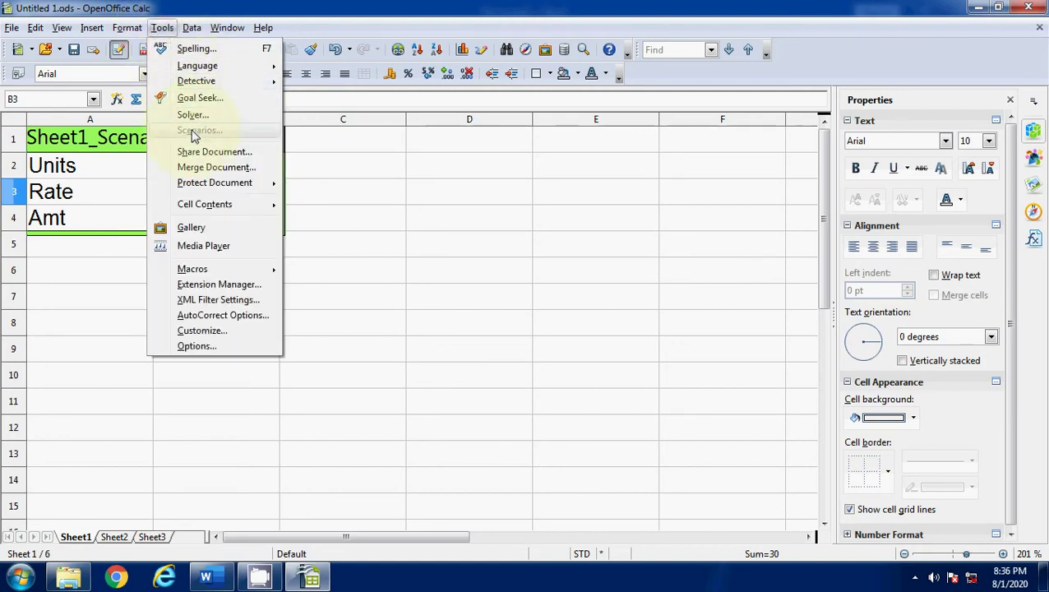
click(115, 279)
Start a scenario for A1:B4, then cancel the proposed Sheet1_Scenario_4 and clear the selection.
drag(111, 140, 205, 220)
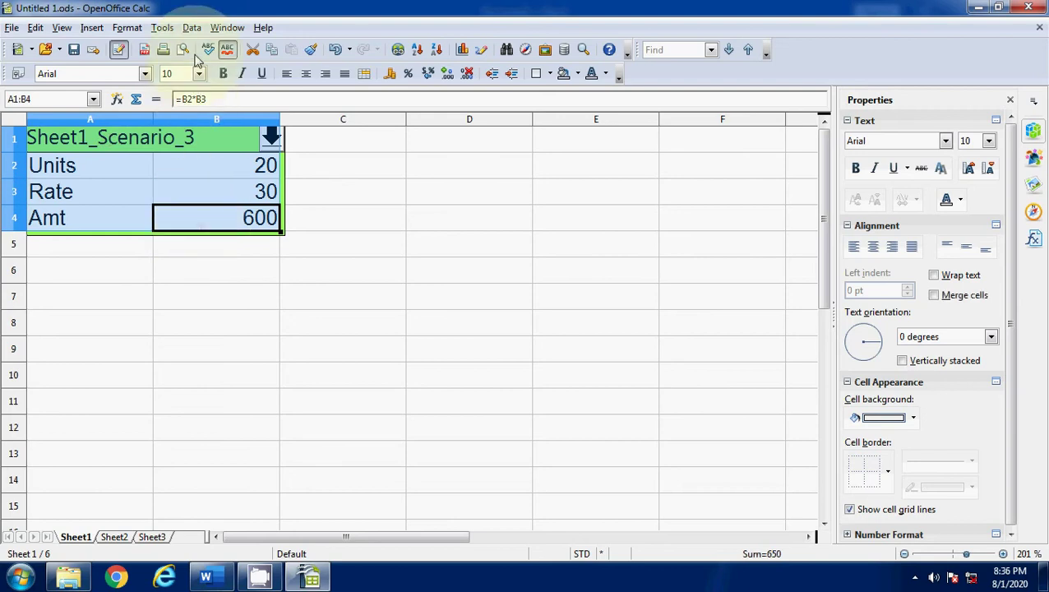
click(162, 27)
click(185, 129)
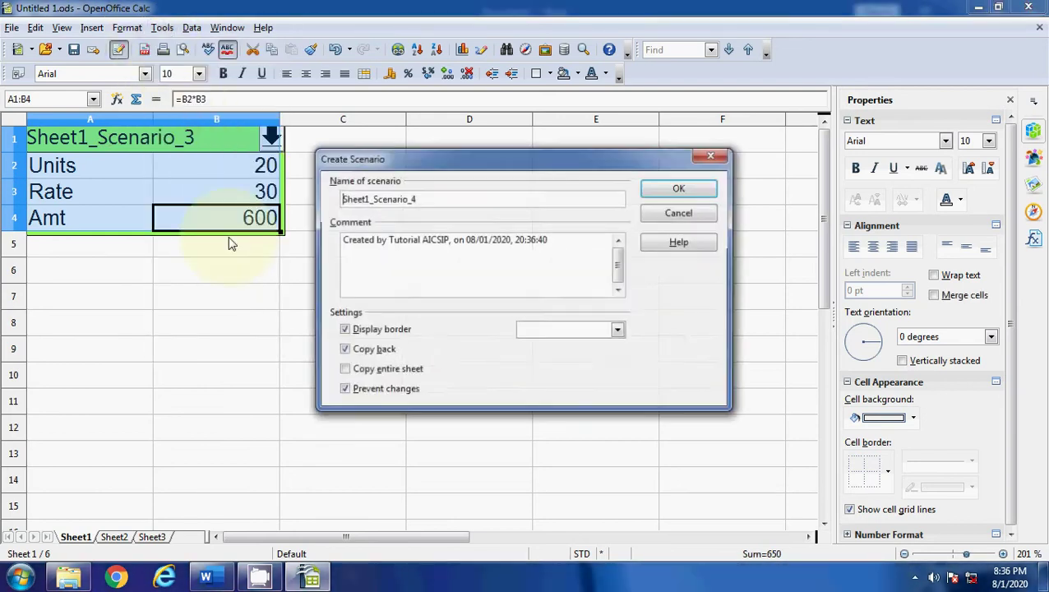
double_click(592, 200)
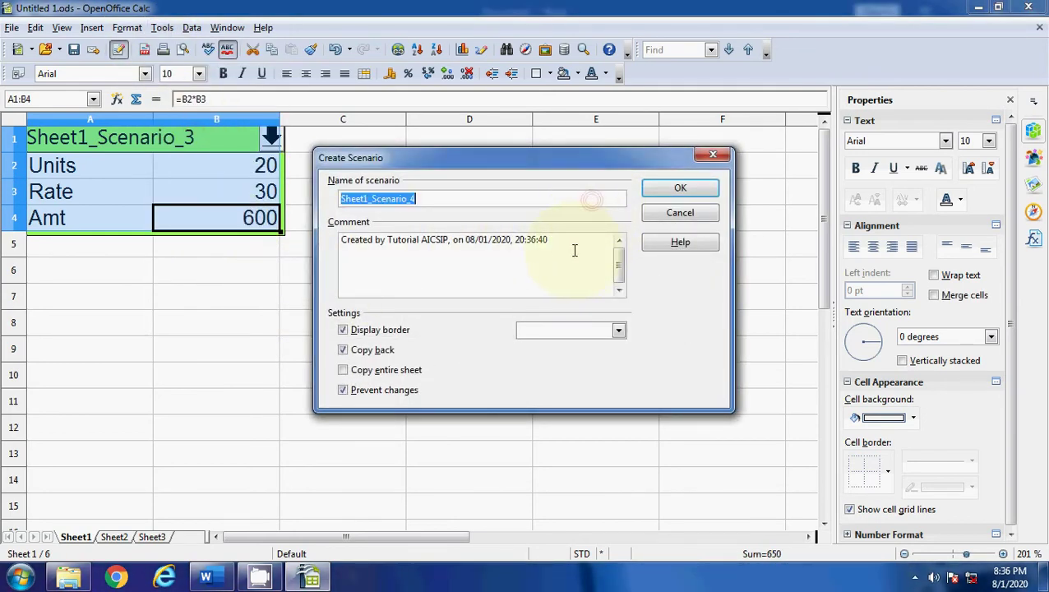
click(712, 154)
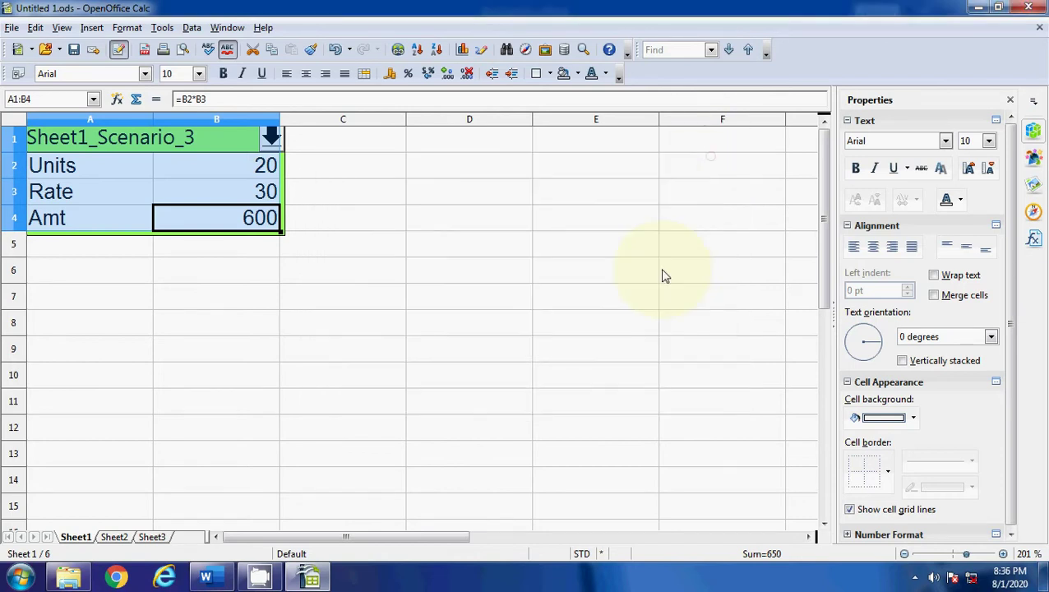
click(241, 270)
Select B1:B4, reopen the Navigator, and open Properties of Sheet1_Scenario_3 from its context menu.
drag(213, 137, 184, 218)
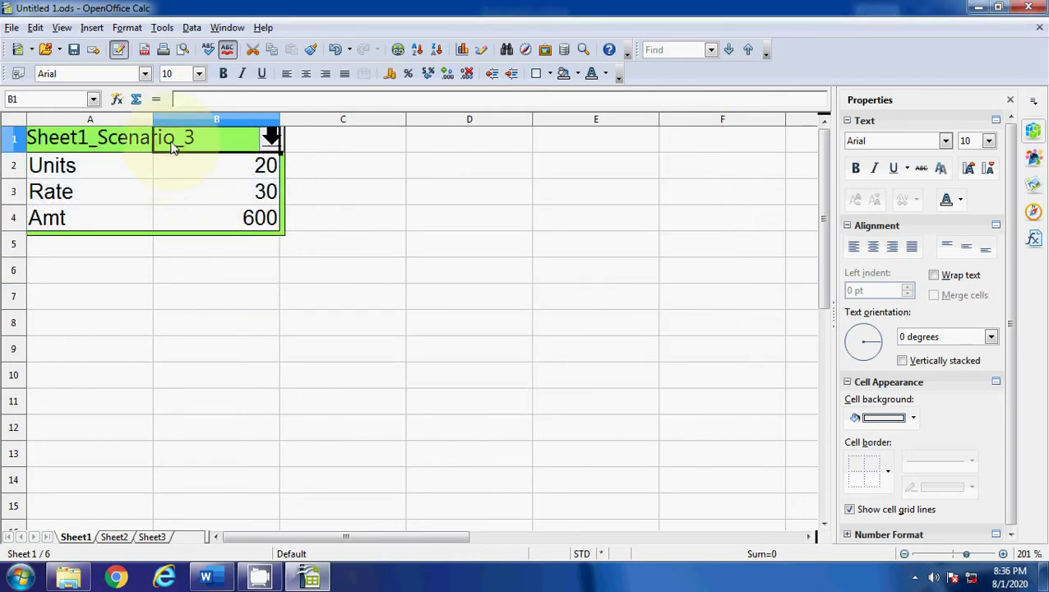
click(62, 27)
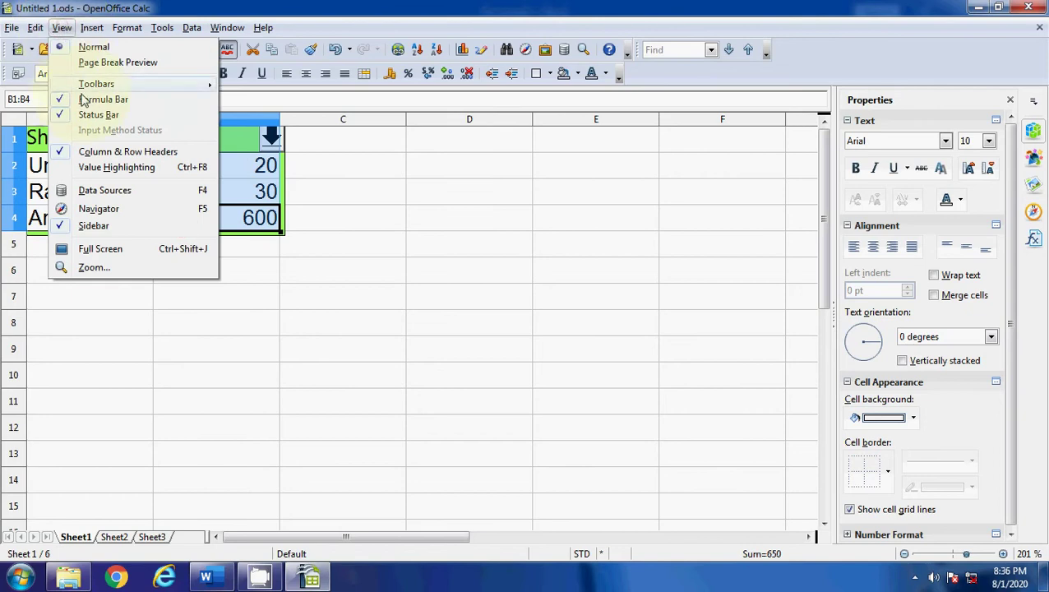
click(123, 213)
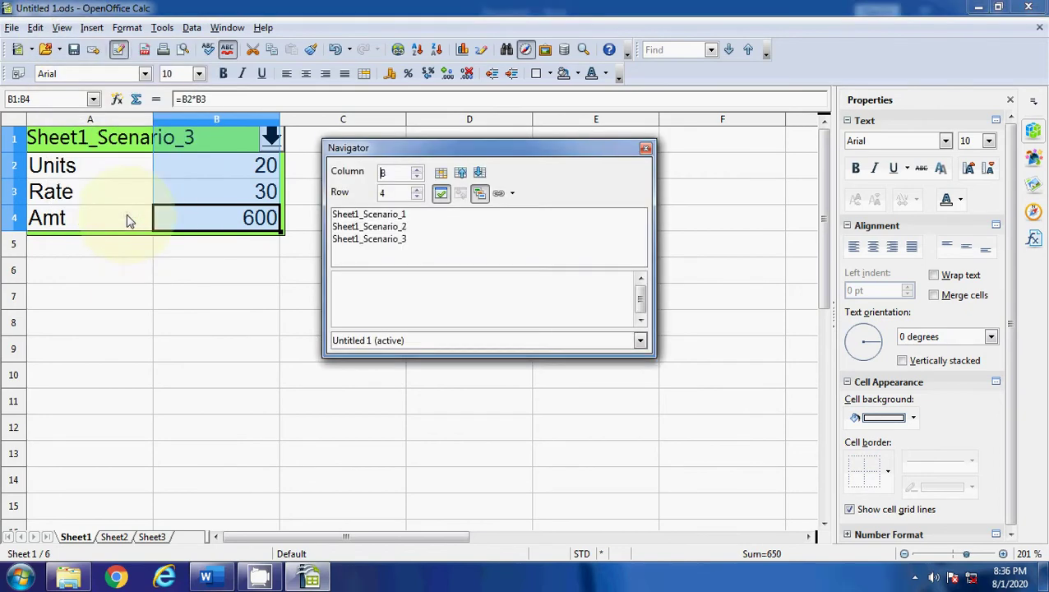
click(392, 240)
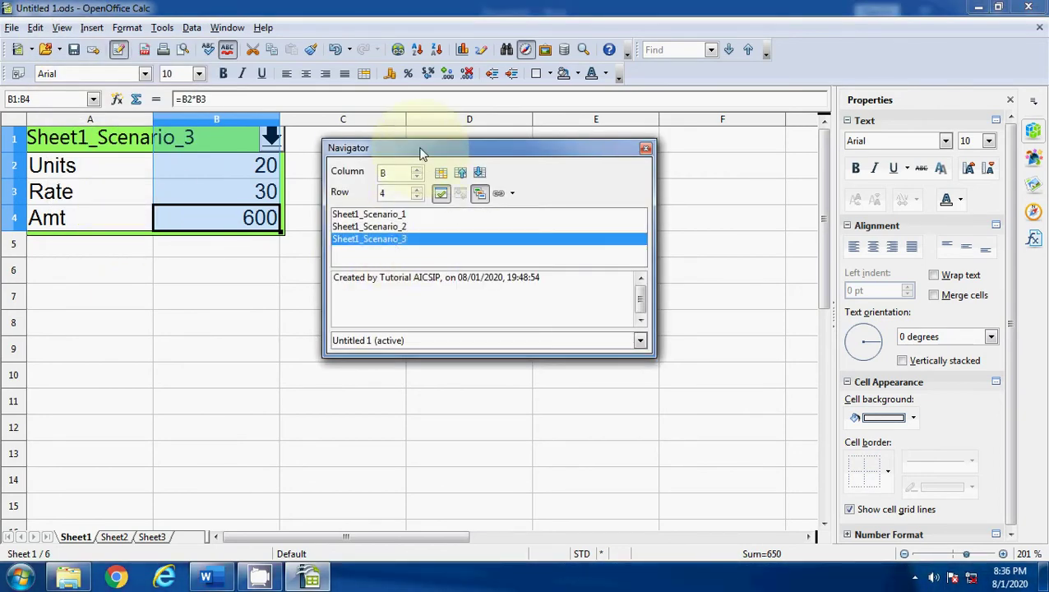
drag(419, 148, 449, 155)
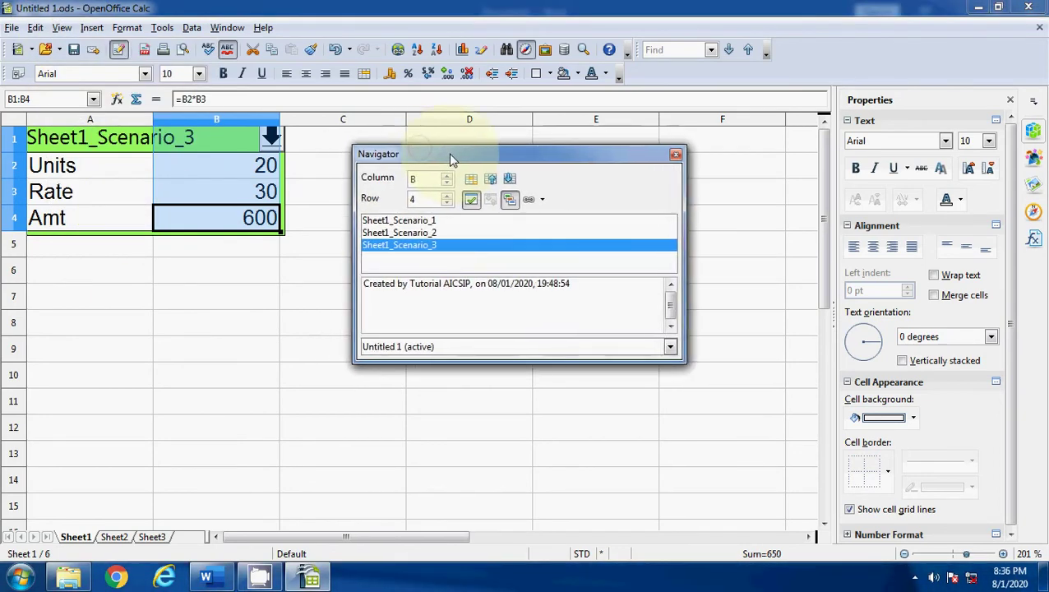
right_click(438, 250)
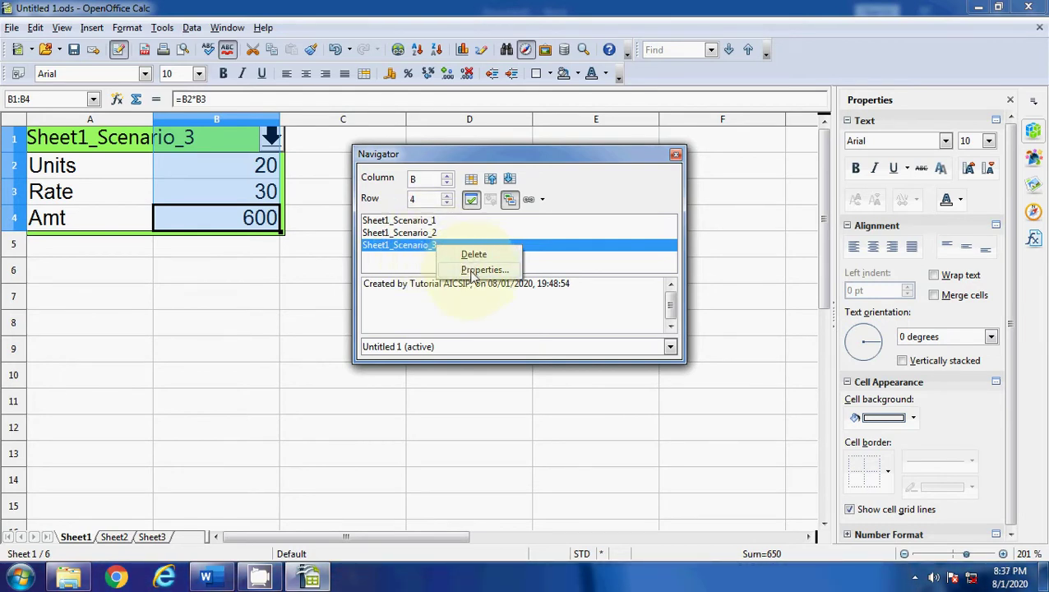
click(473, 272)
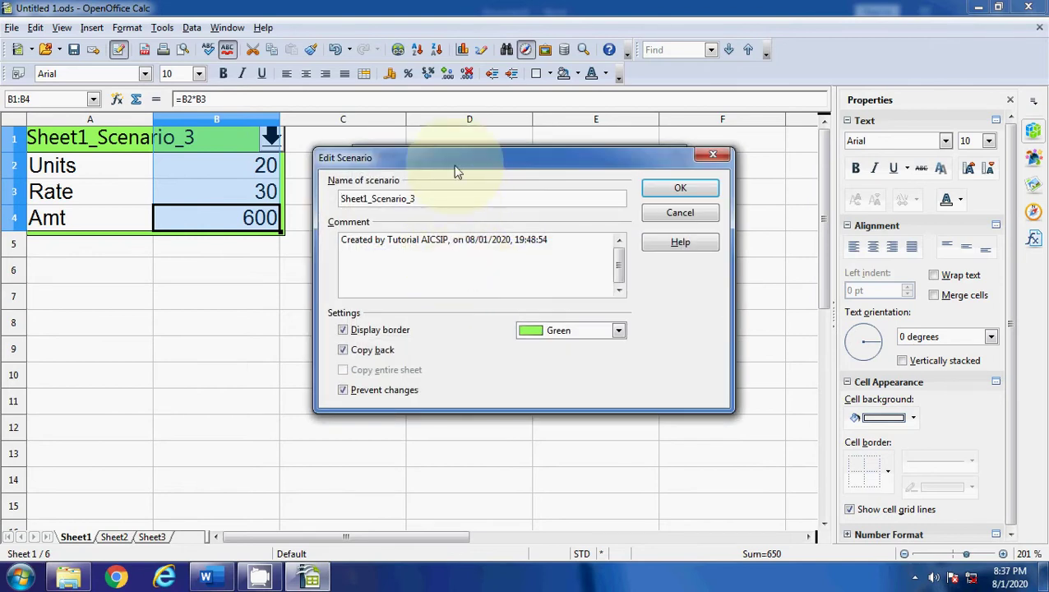
Leave the scenario name unchanged, cancel the Edit Scenario dialog, and close the Navigator.
drag(418, 199, 338, 199)
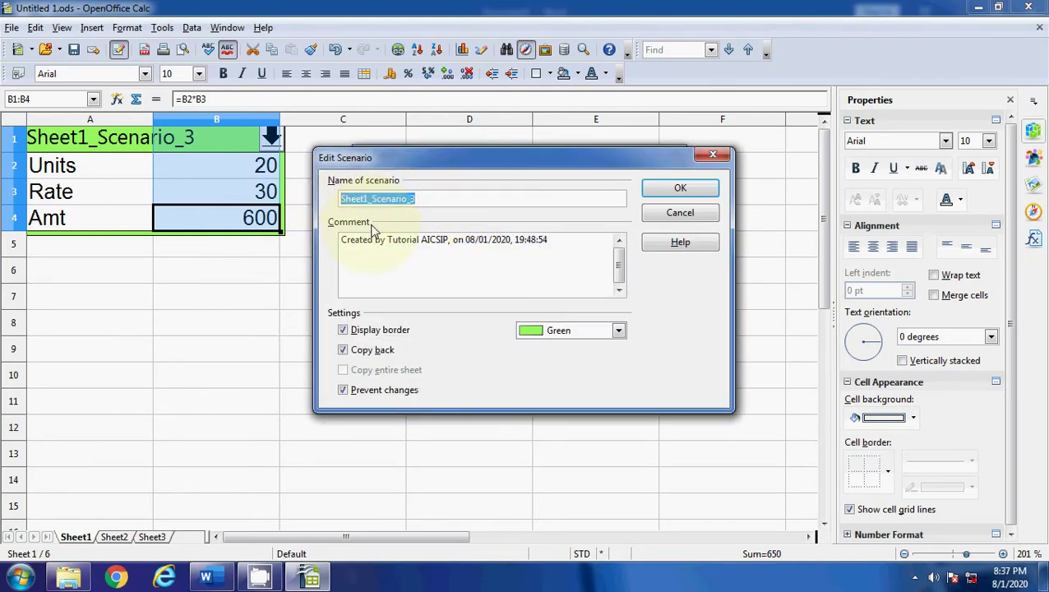
click(304, 235)
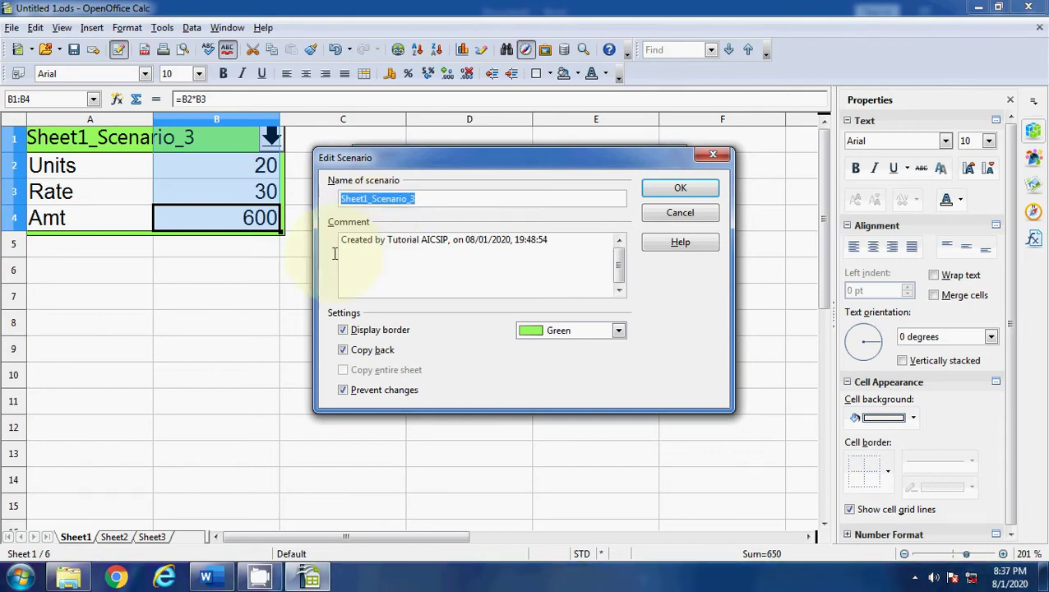
click(220, 170)
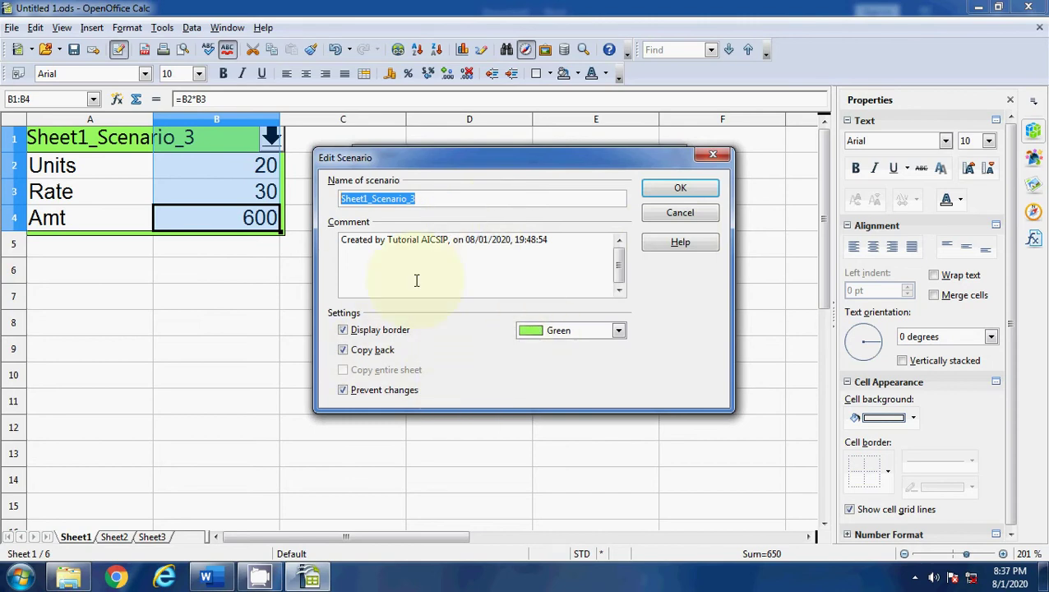
click(714, 156)
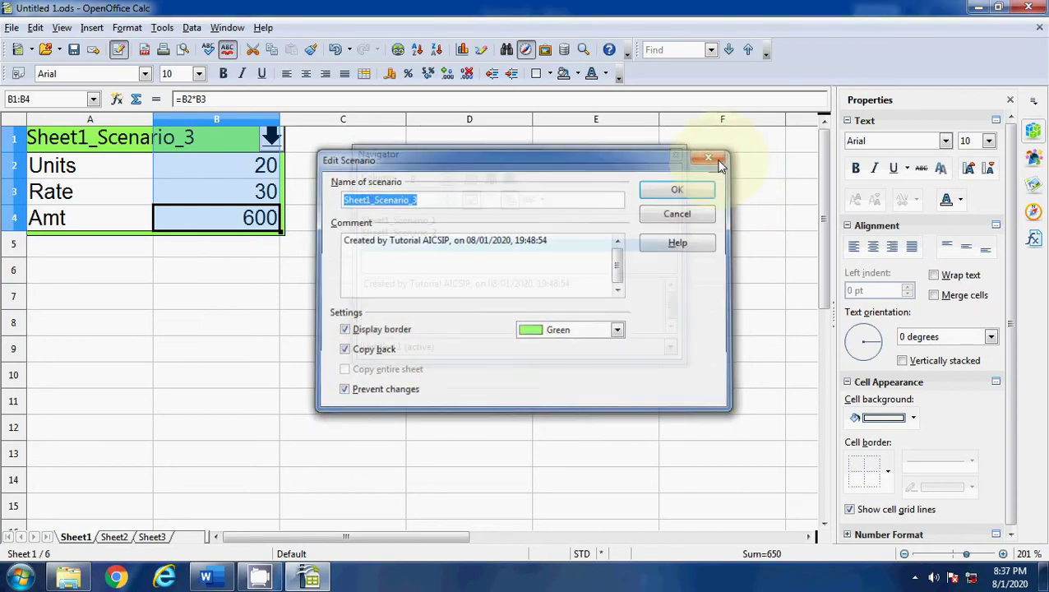
click(676, 155)
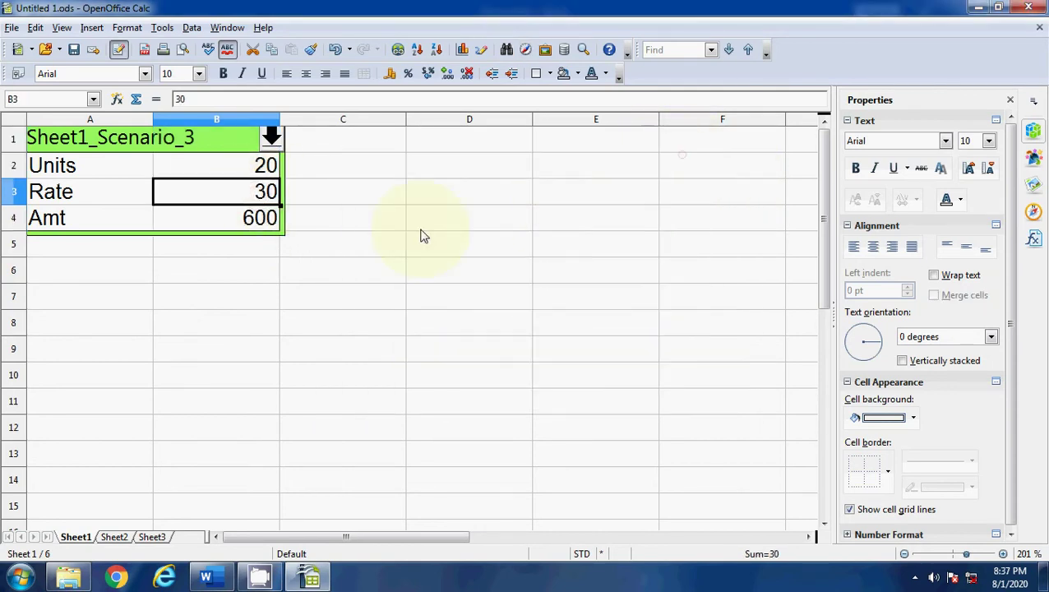
Enter 40 as the Rate in B3 so Amt recalculates.
text(40)
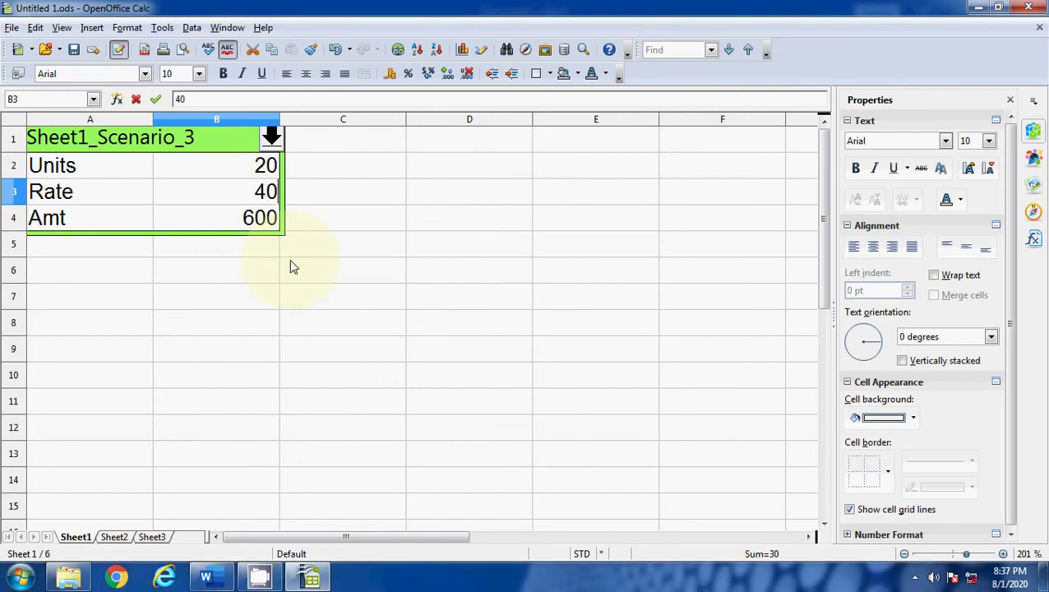
key(Return)
key(Up)
key(Up)
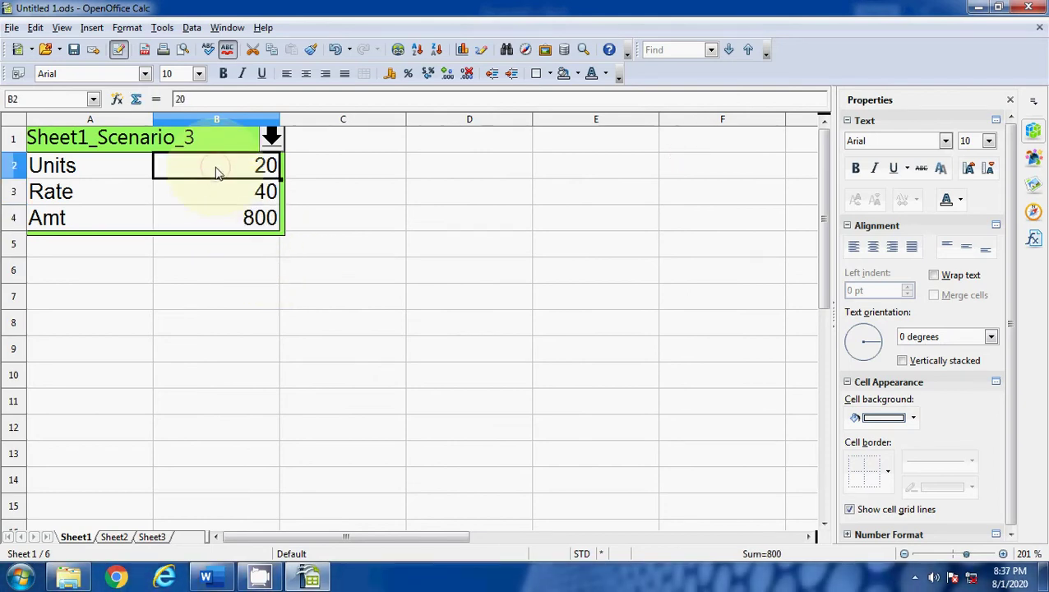
Change Sheet1_Scenario_3's border colour to Pink 2 through its Navigator properties.
click(62, 28)
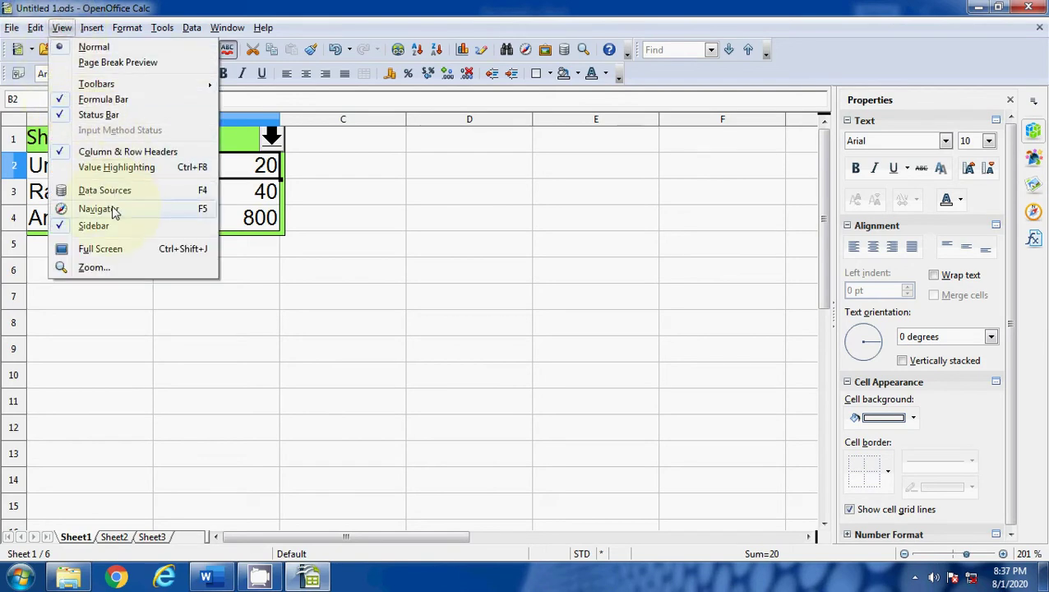
click(115, 210)
click(424, 247)
right_click(423, 251)
click(447, 269)
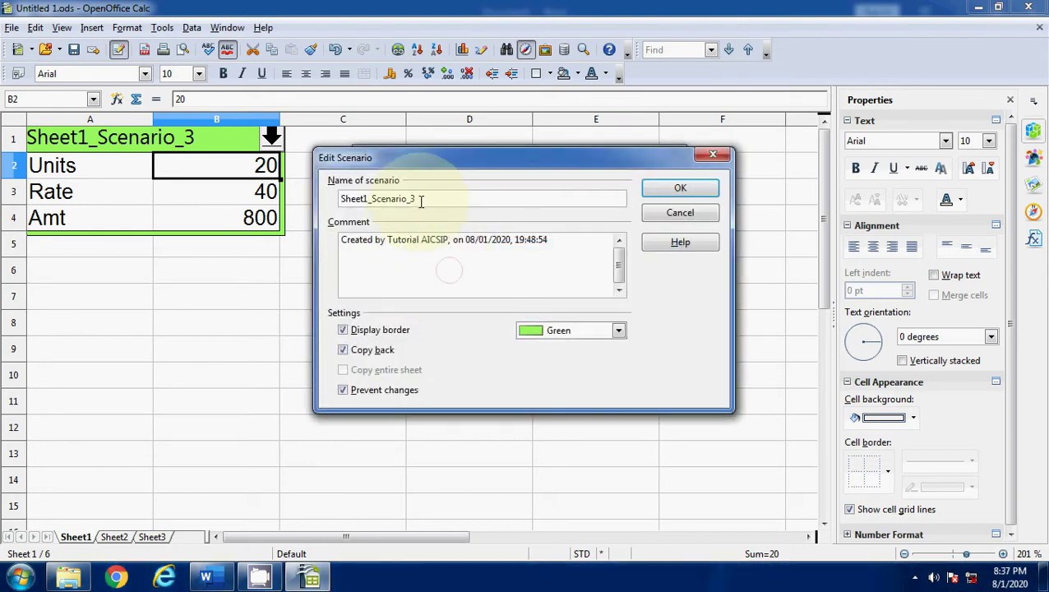
drag(427, 198, 337, 200)
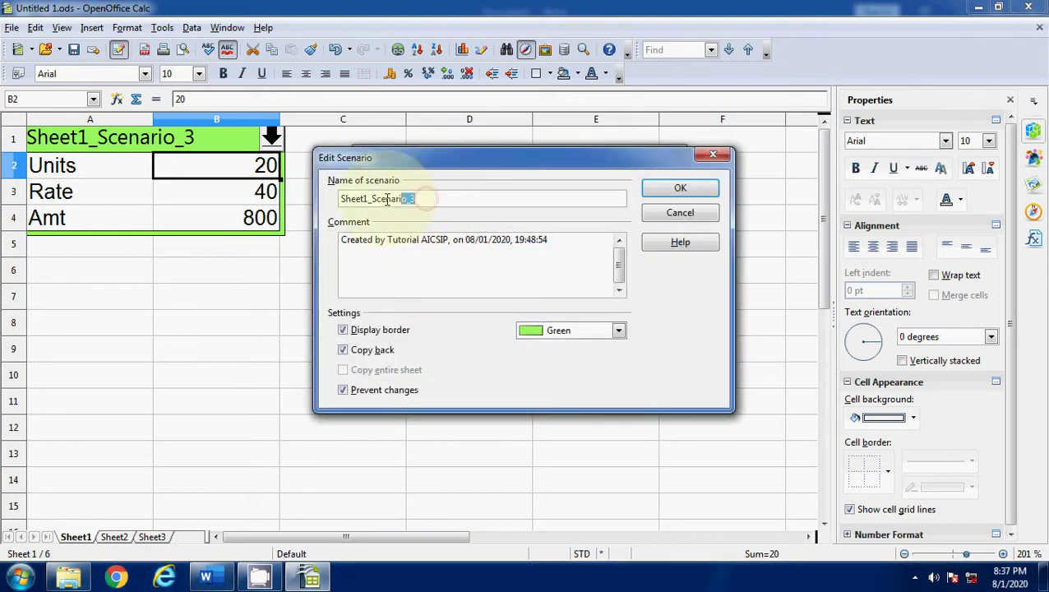
click(619, 332)
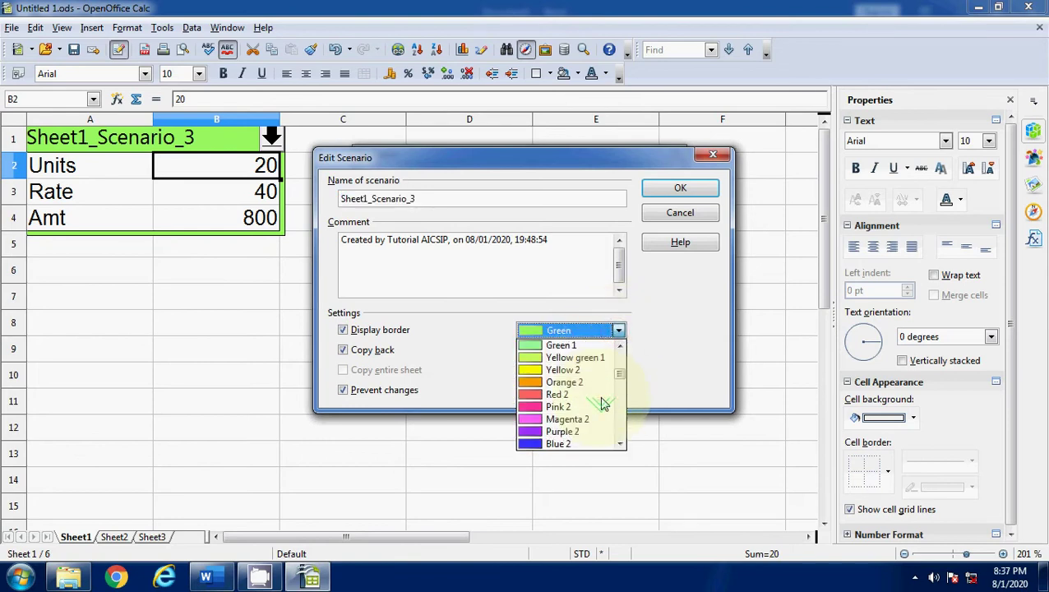
click(544, 406)
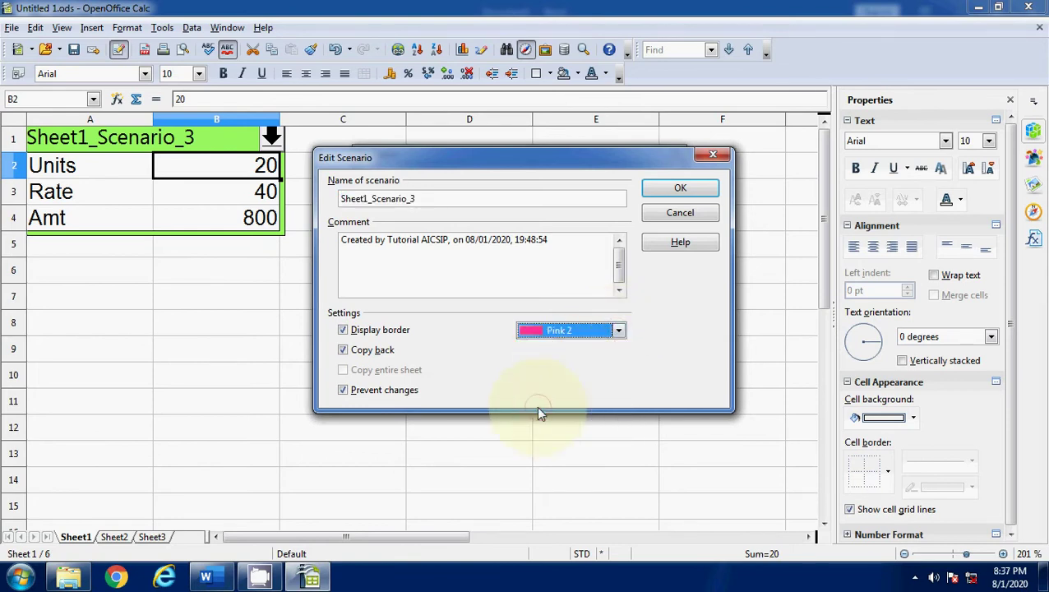
click(680, 190)
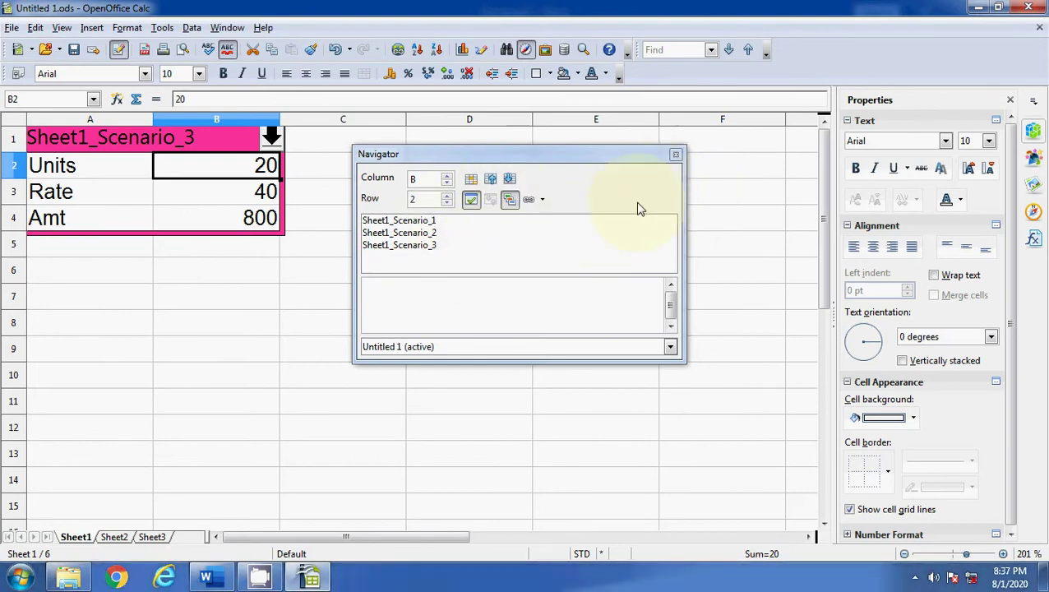
Close the Navigator and preview Sheet1_Scenario_1 and _2, then return to Sheet1_Scenario_3.
click(677, 154)
click(197, 303)
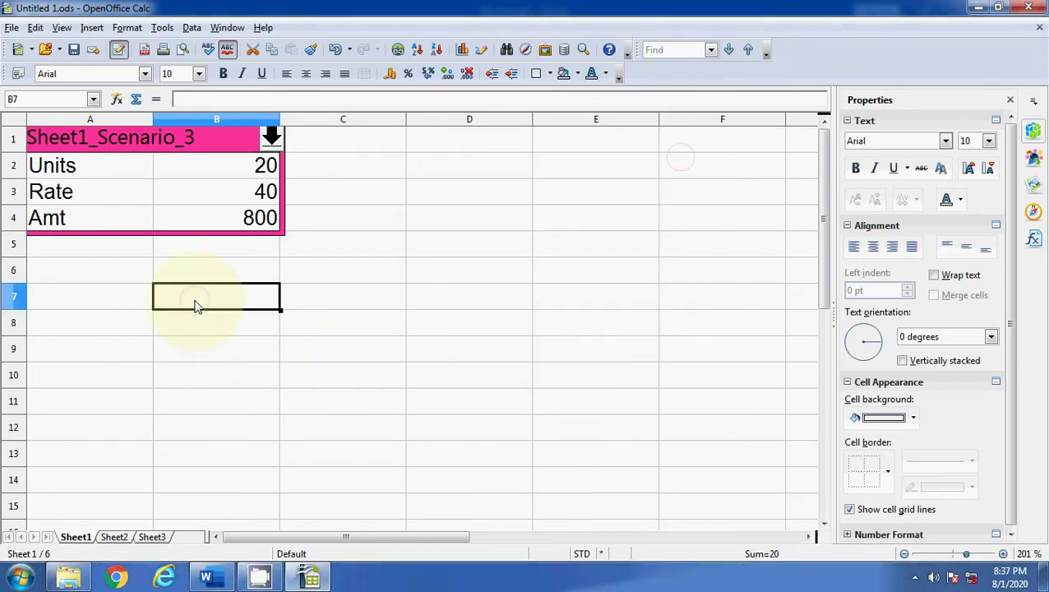
click(271, 138)
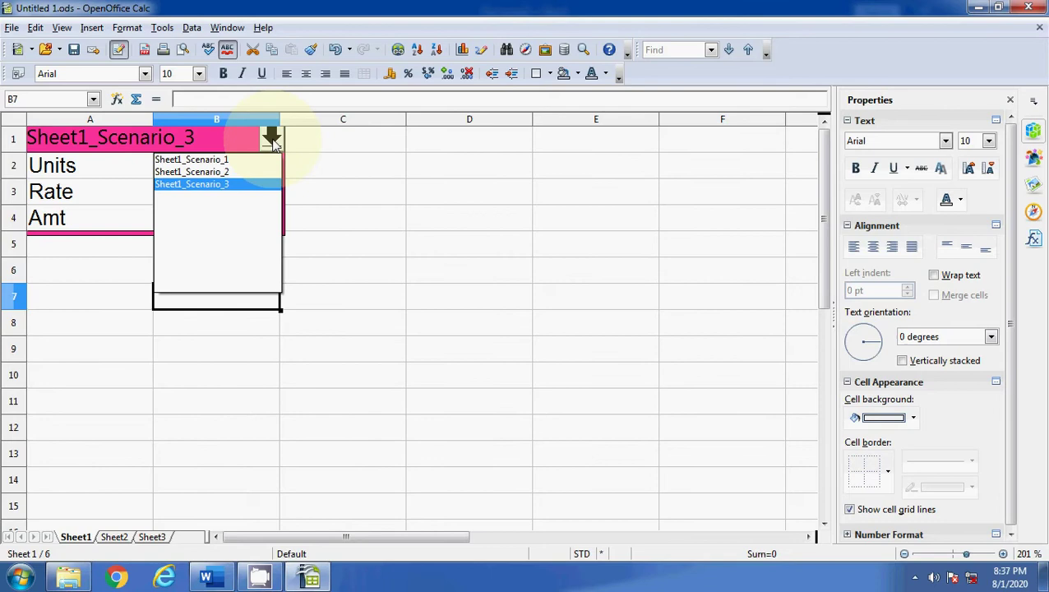
click(229, 162)
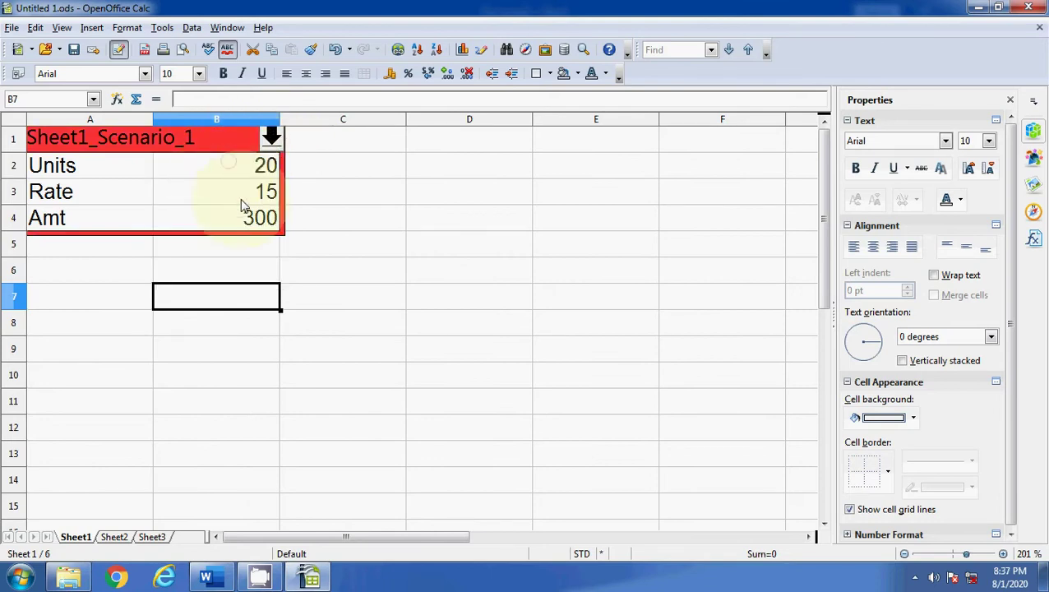
click(272, 136)
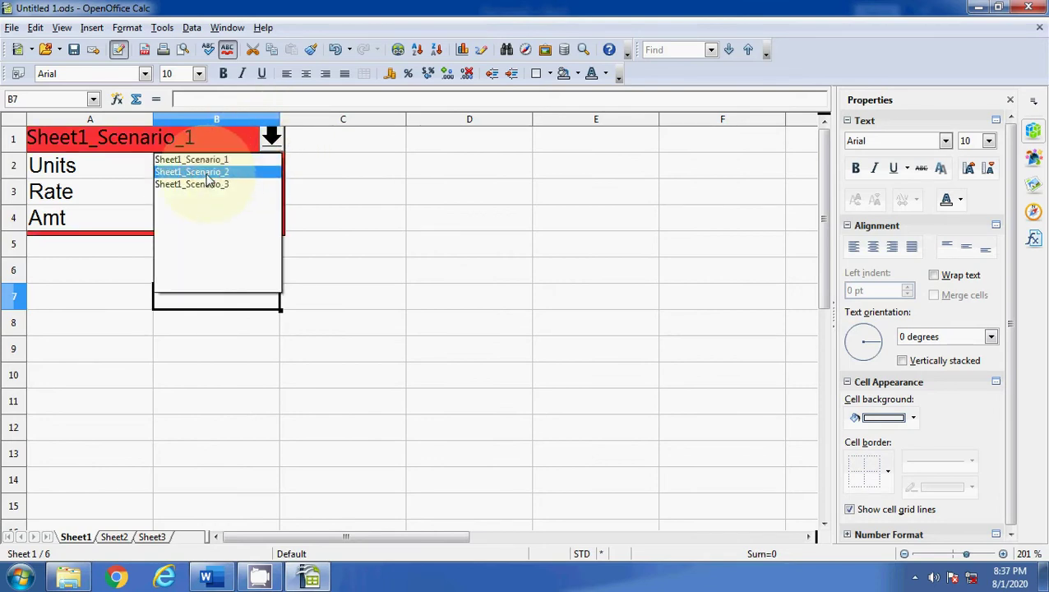
click(230, 172)
click(271, 139)
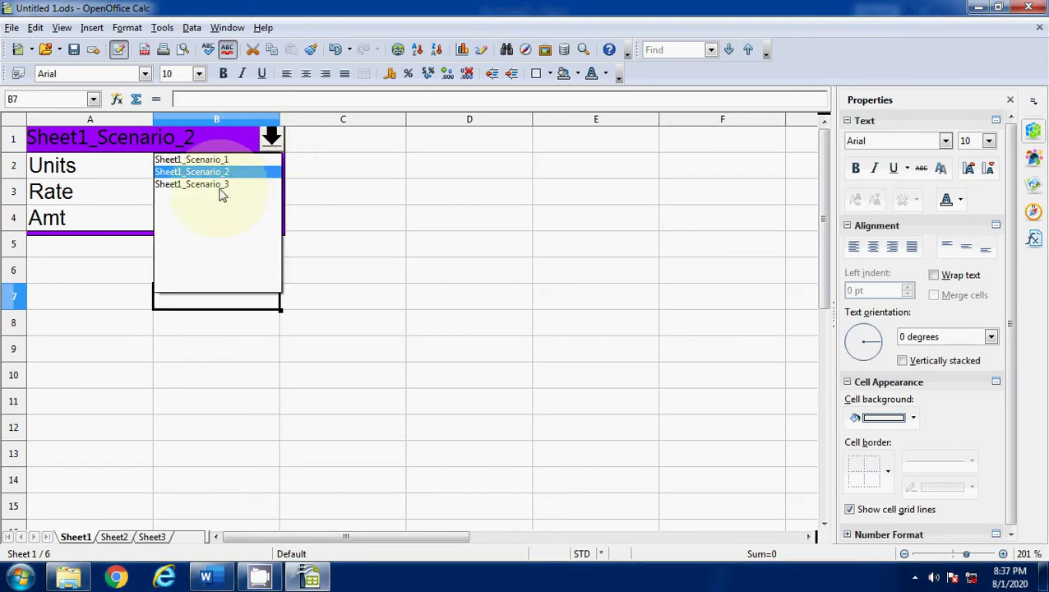
click(215, 185)
Inspect the Units value, the Amt formula and the whole A1:B4 scenario block.
click(235, 165)
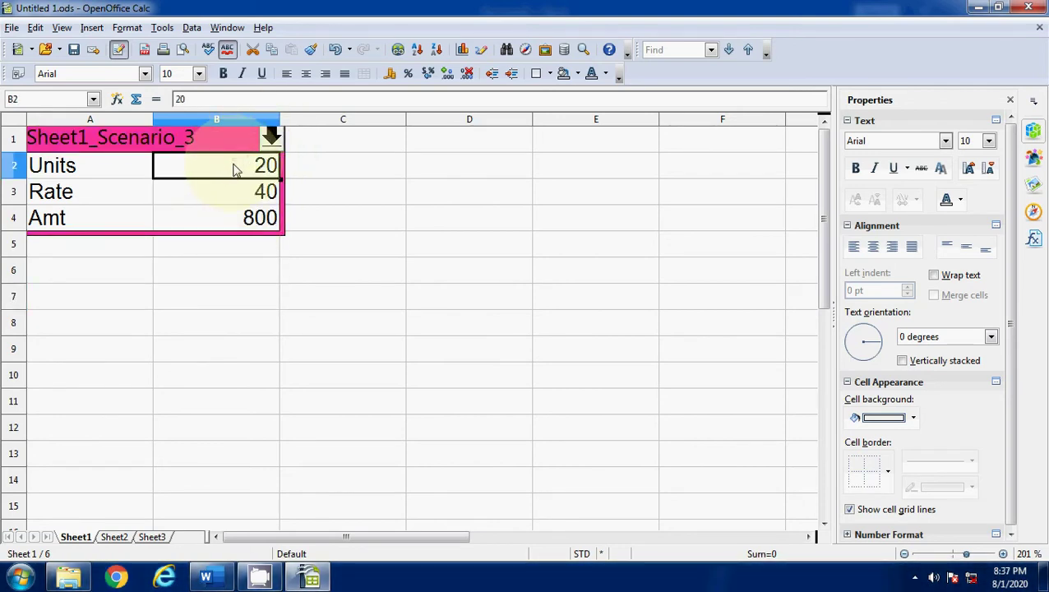
click(231, 221)
drag(142, 137, 234, 219)
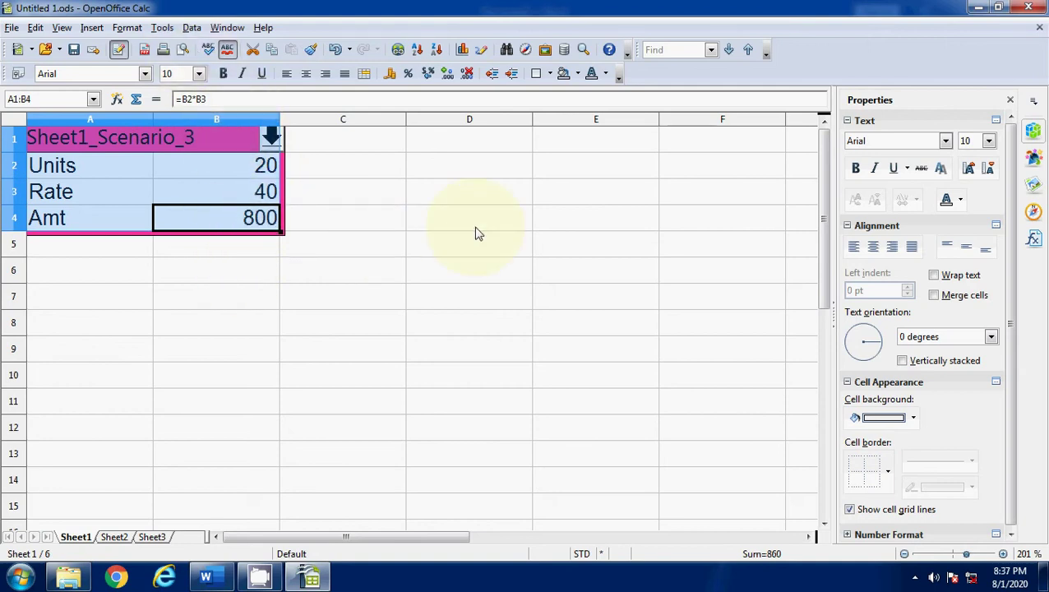
click(238, 193)
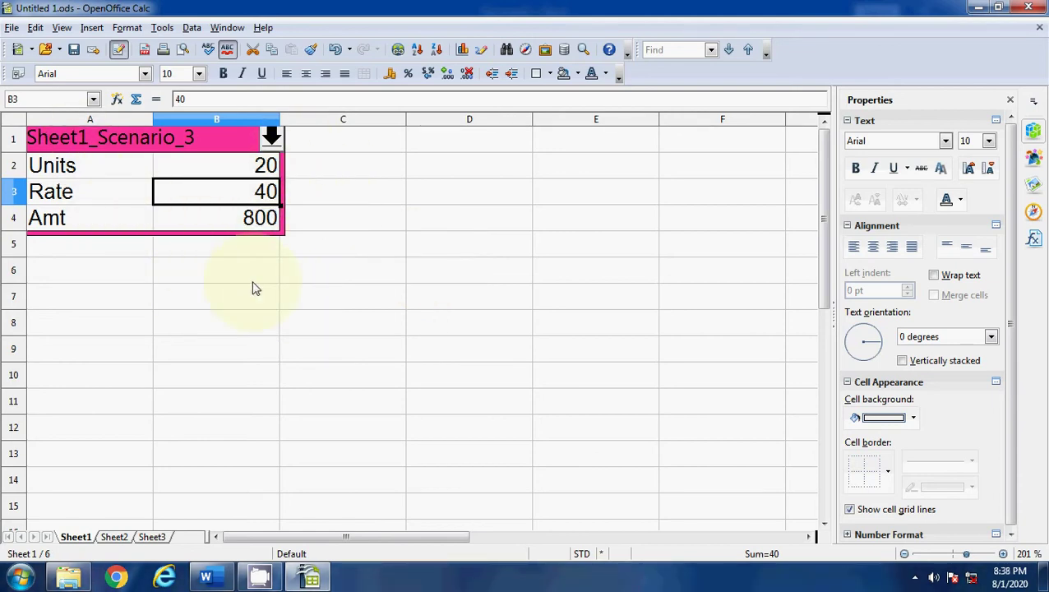
Highlight the 'Delete Scenario' item in the Word agenda, then return to Calc.
click(205, 577)
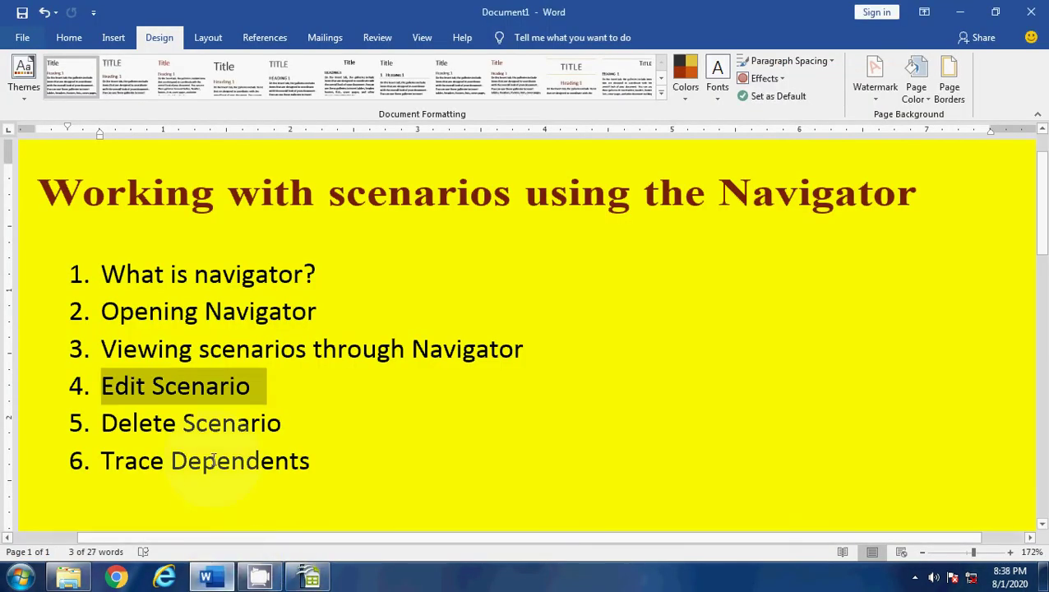
drag(101, 423, 289, 422)
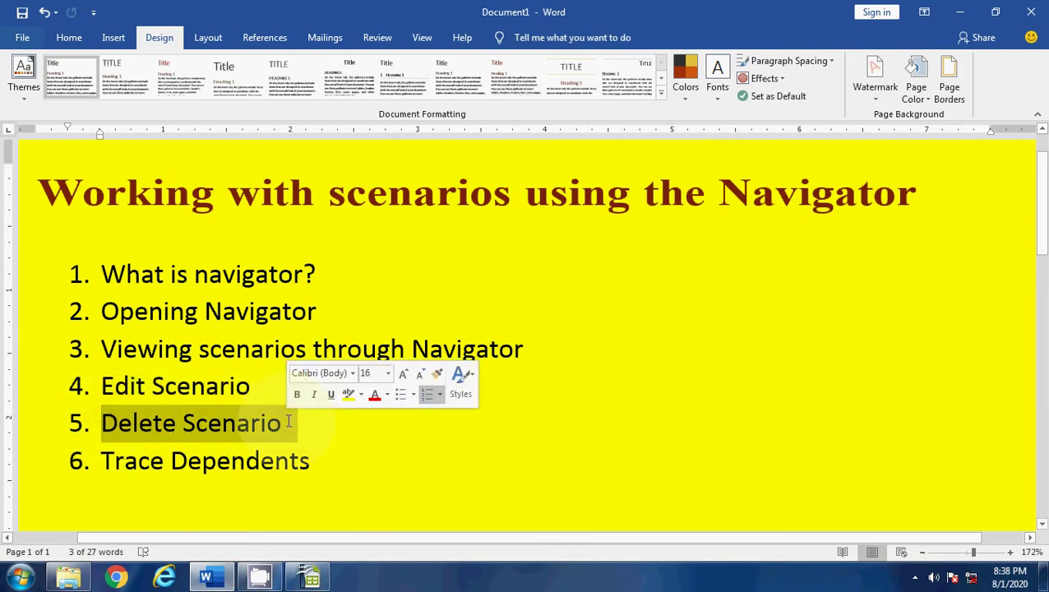
click(316, 579)
click(206, 300)
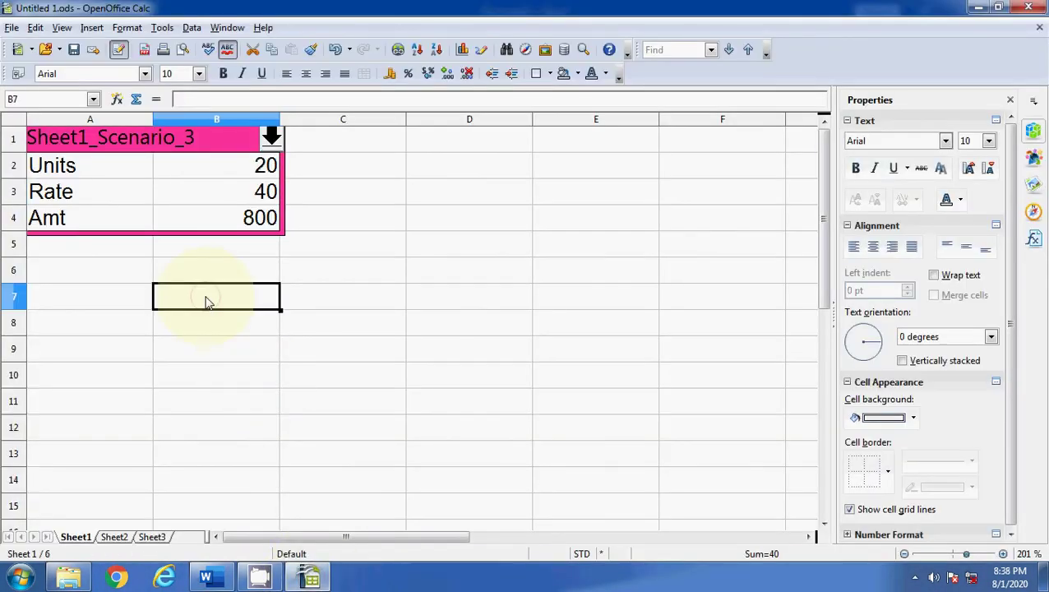
Show Sheet1_Scenario_1 in the block using the scenario dropdown.
click(272, 134)
click(197, 160)
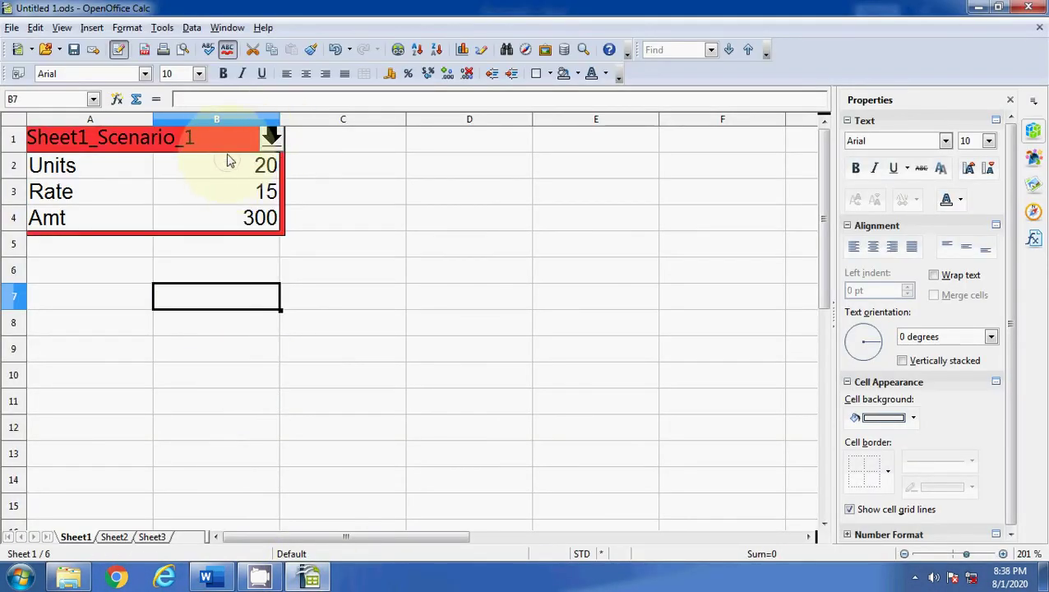
click(227, 189)
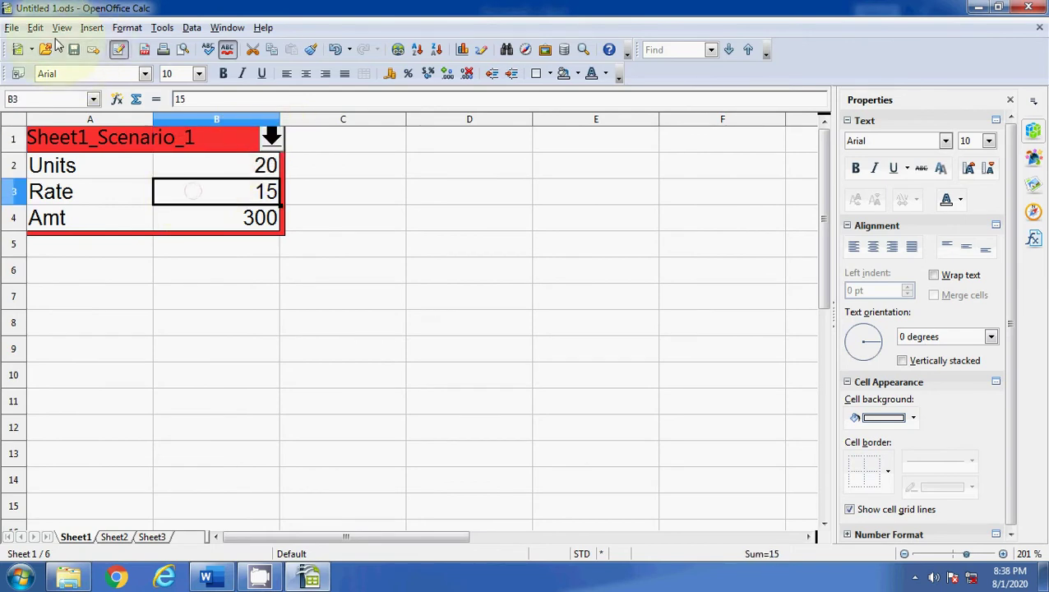
Delete Sheet1_Scenario_1 in the Navigator, confirm with Yes, and close the Navigator.
click(59, 31)
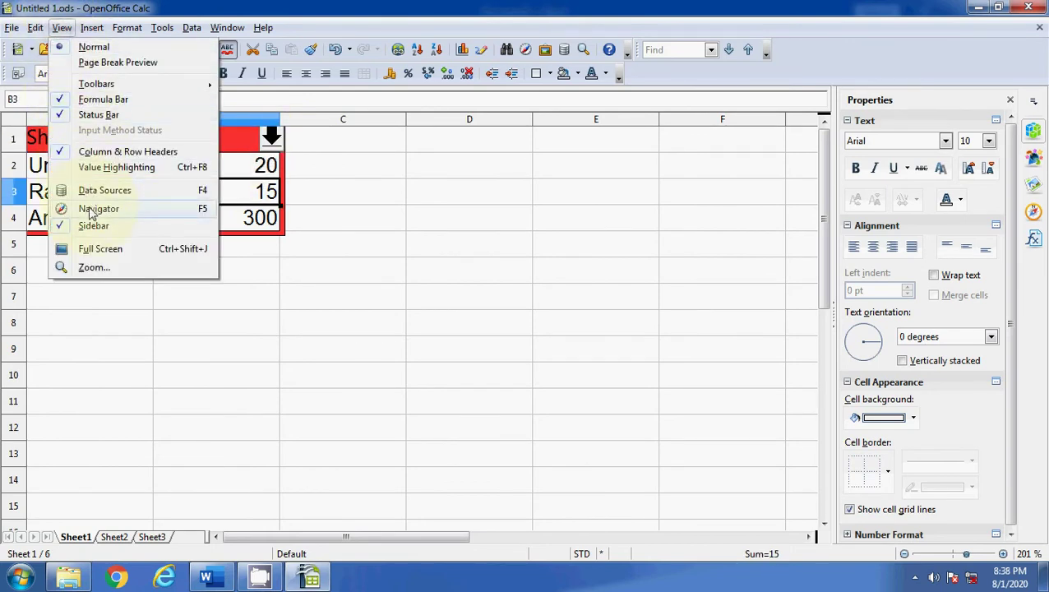
click(92, 211)
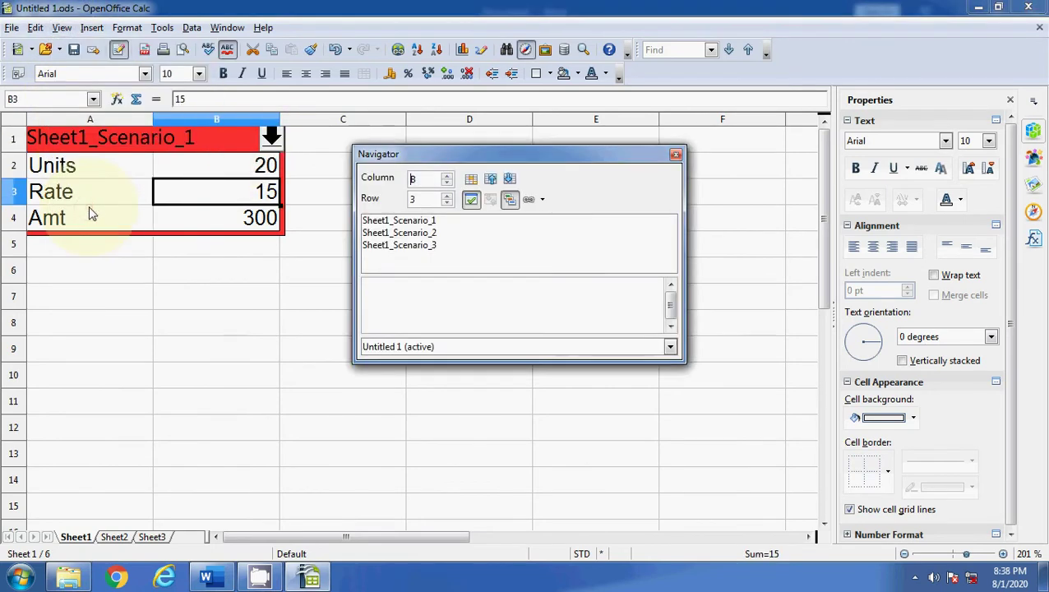
click(401, 221)
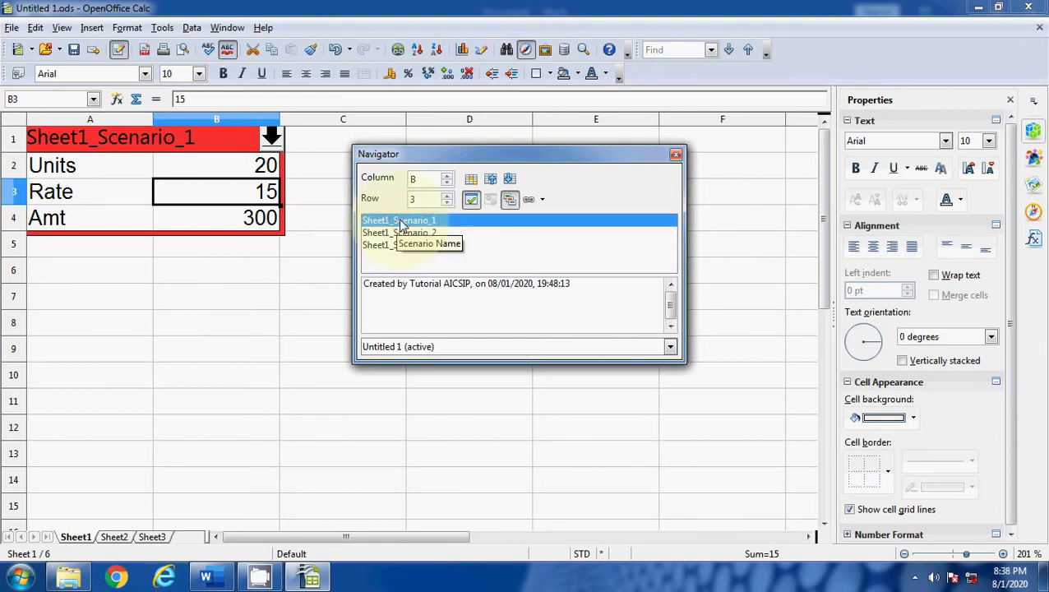
right_click(401, 222)
click(440, 230)
click(488, 311)
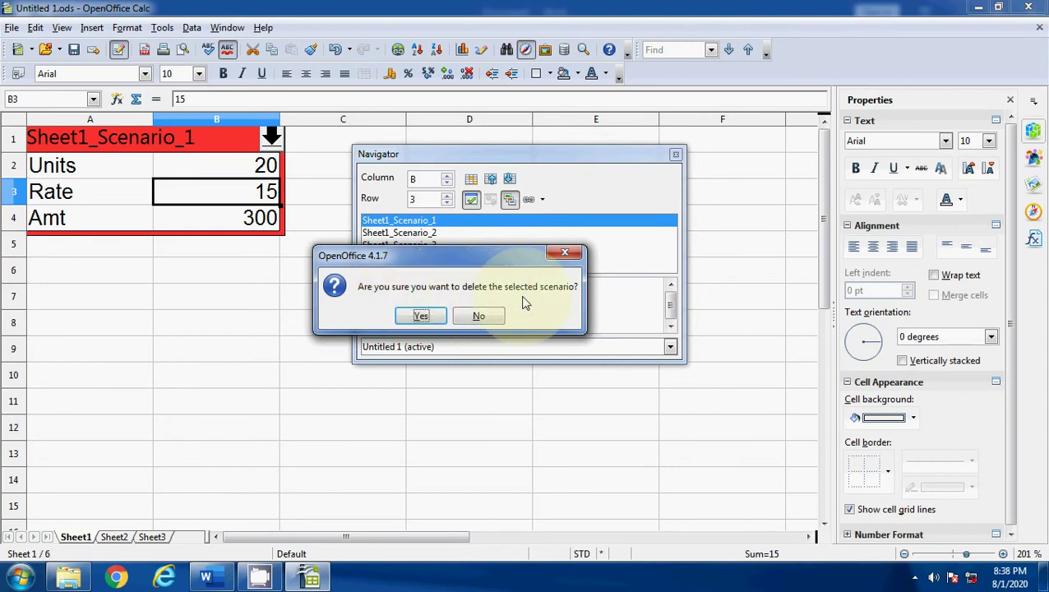
click(422, 317)
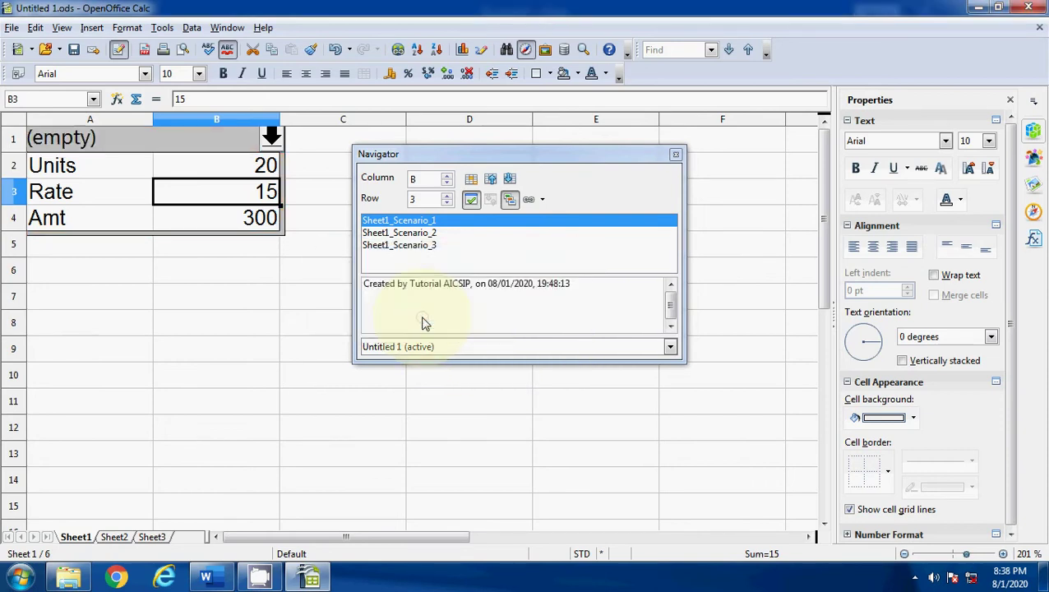
click(675, 157)
click(194, 217)
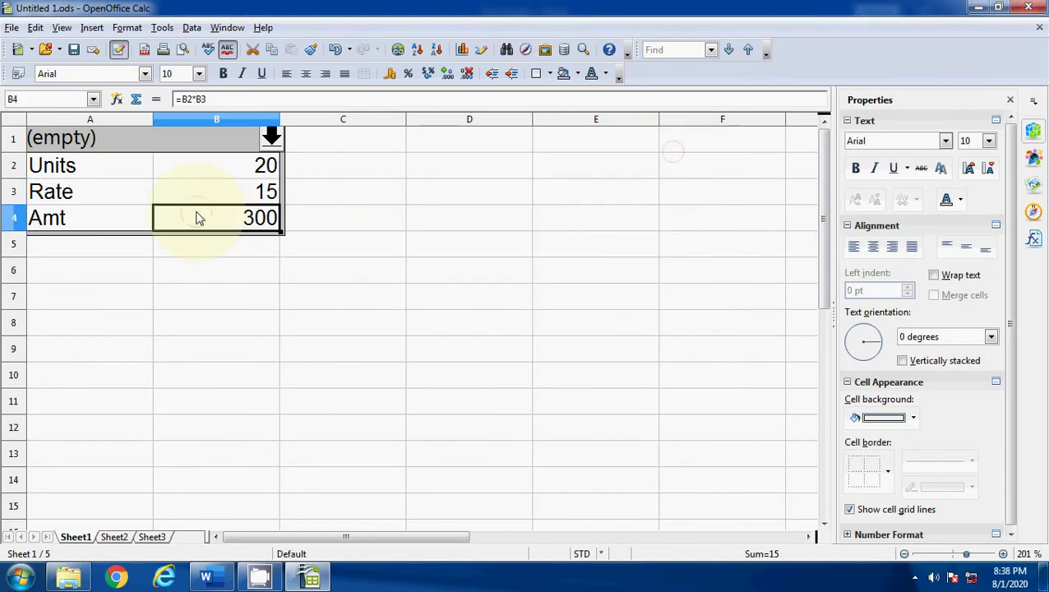
Cycle the block through the remaining scenarios, ending on Sheet1_Scenario_2 with Rate 30, Amt 600.
click(173, 138)
click(58, 138)
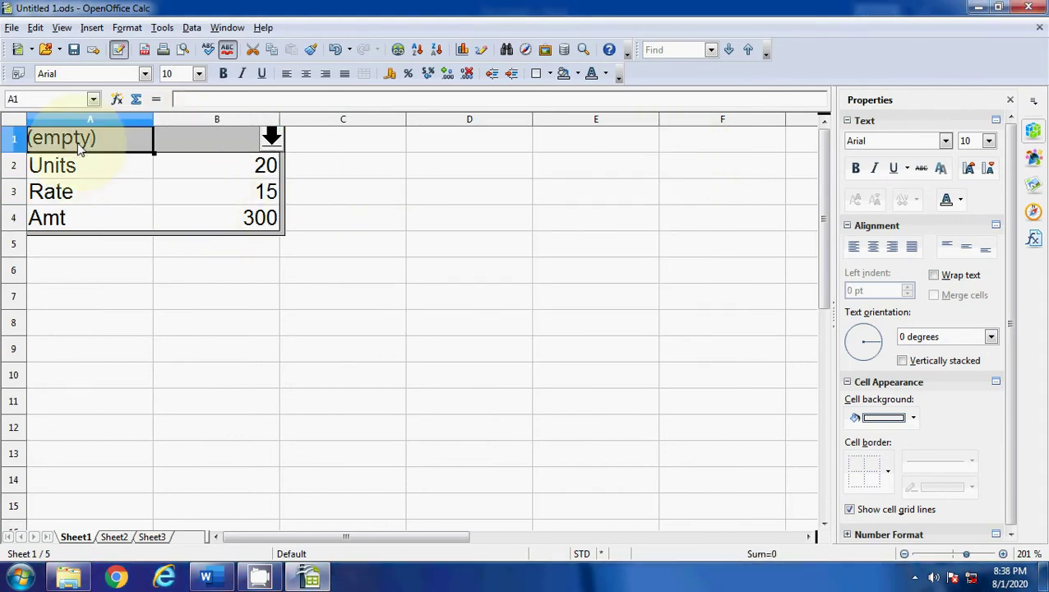
click(272, 147)
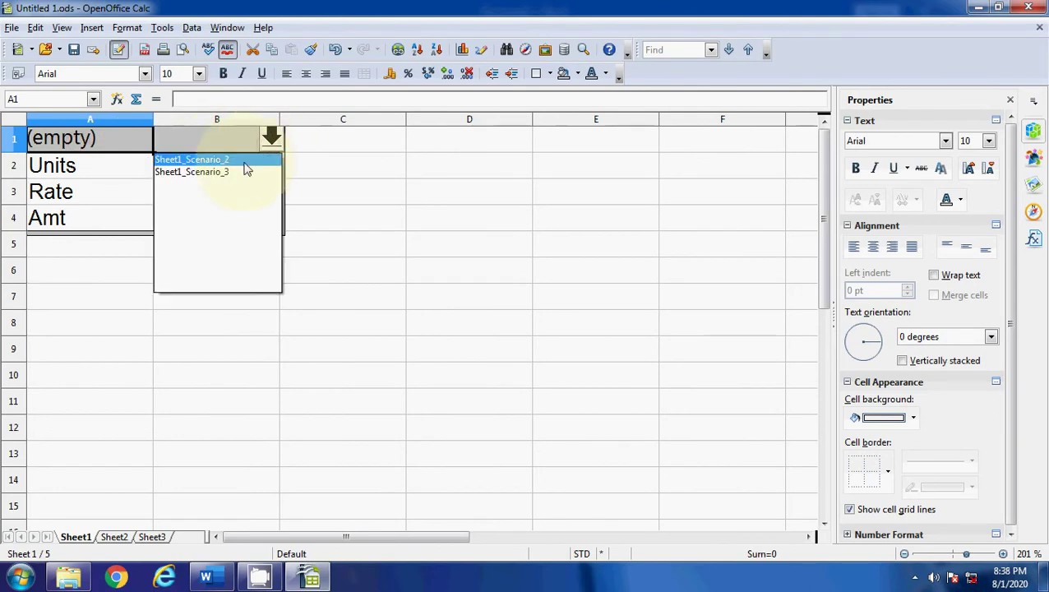
click(245, 171)
click(273, 139)
click(251, 171)
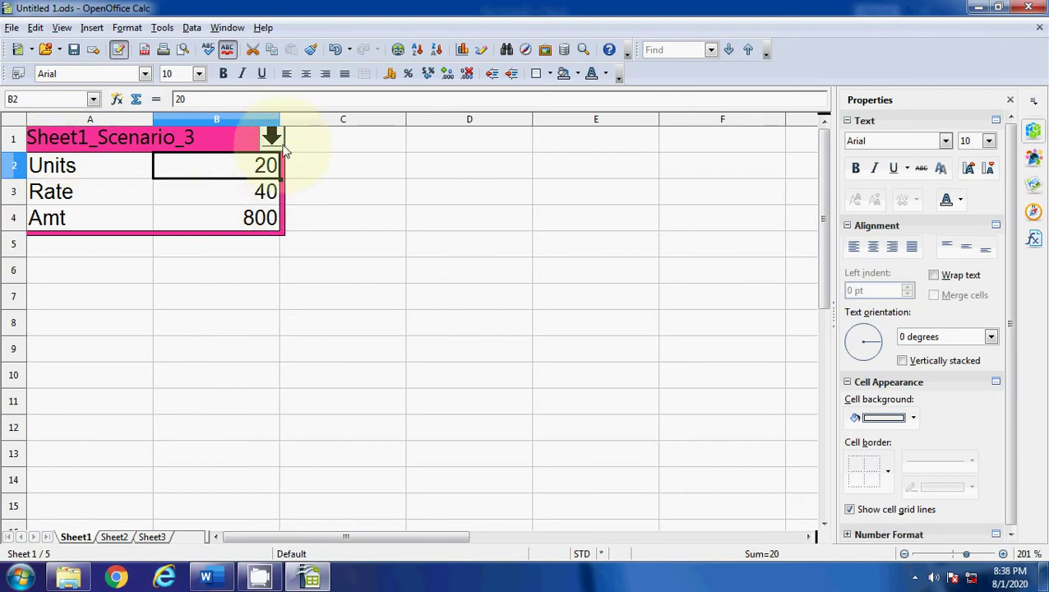
click(272, 138)
click(219, 165)
click(273, 137)
click(233, 171)
click(272, 138)
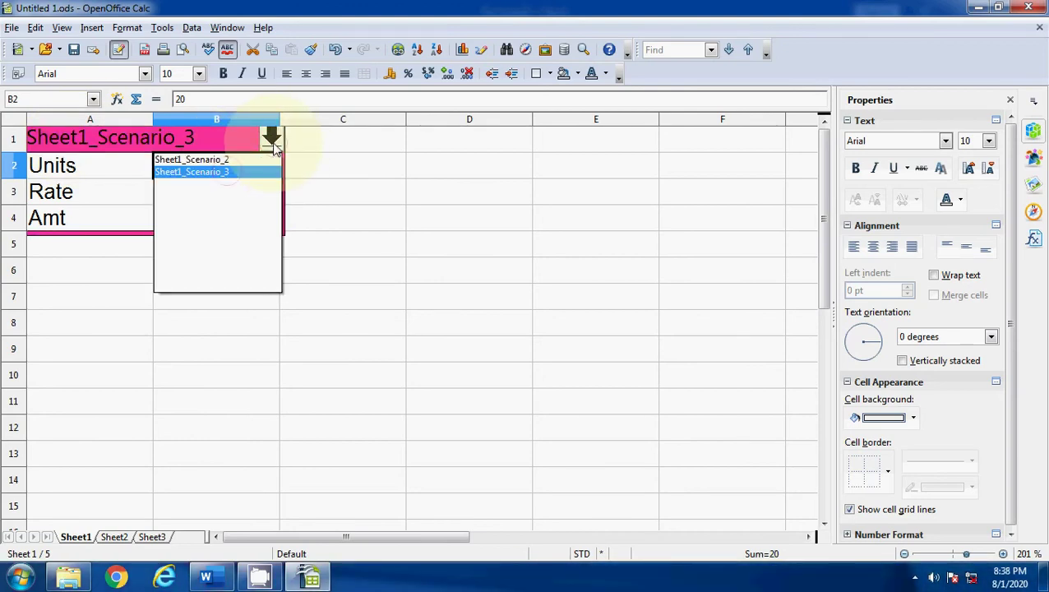
click(240, 159)
Check the Amt formula in B4, select C8, and switch to the Word outline.
click(241, 216)
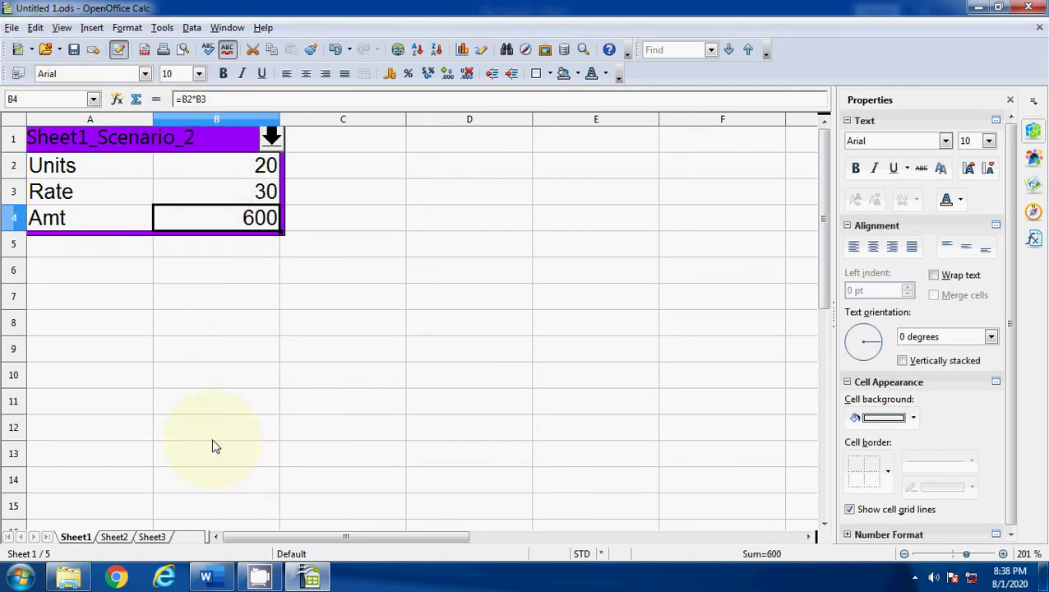
click(325, 332)
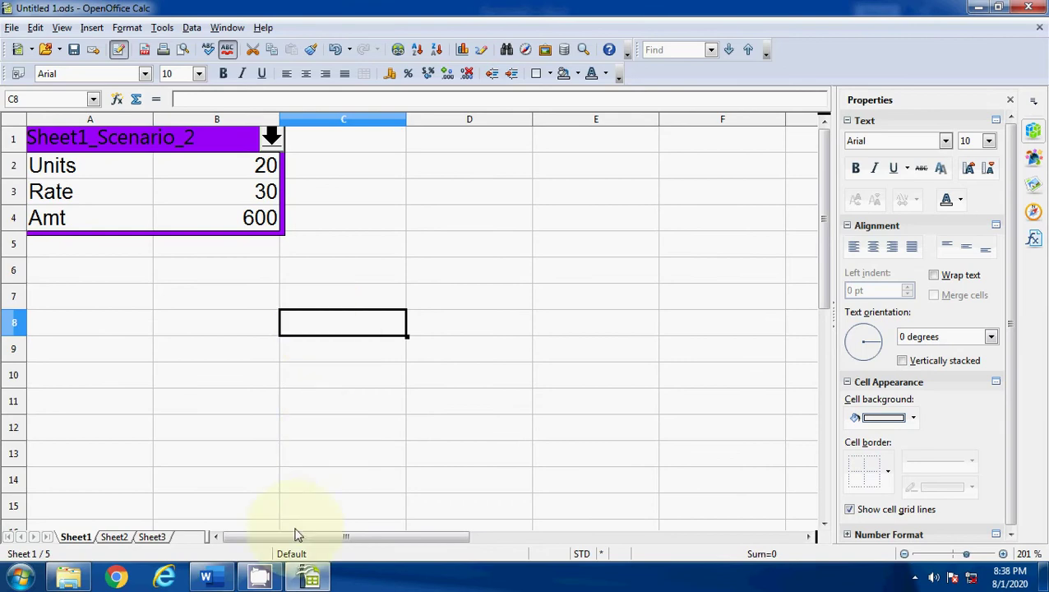
click(206, 578)
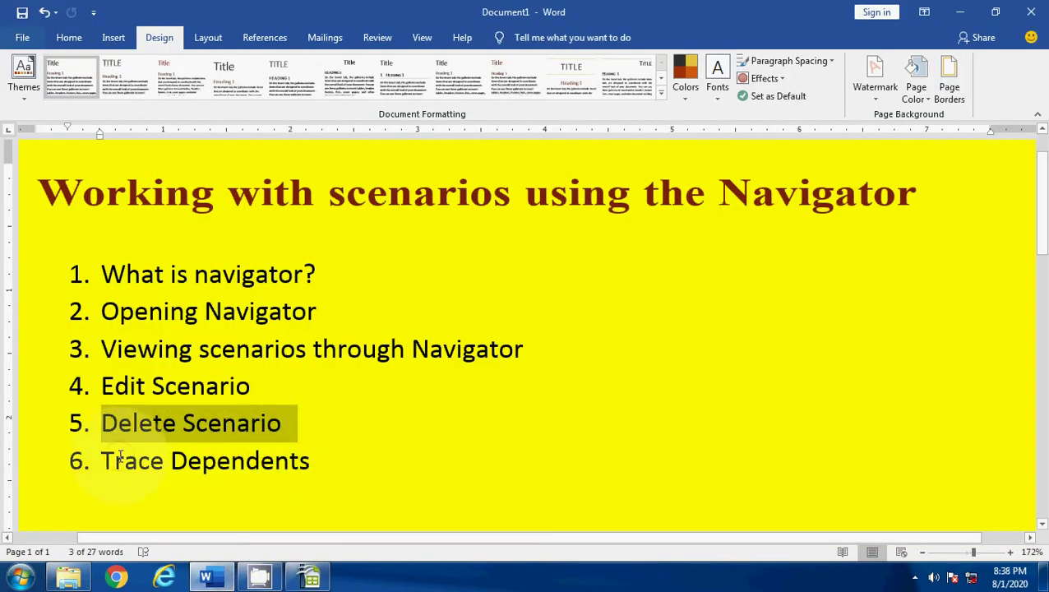
Highlight 'Trace Dependents' in the Word outline and return to Calc at cell B6.
drag(101, 461, 331, 460)
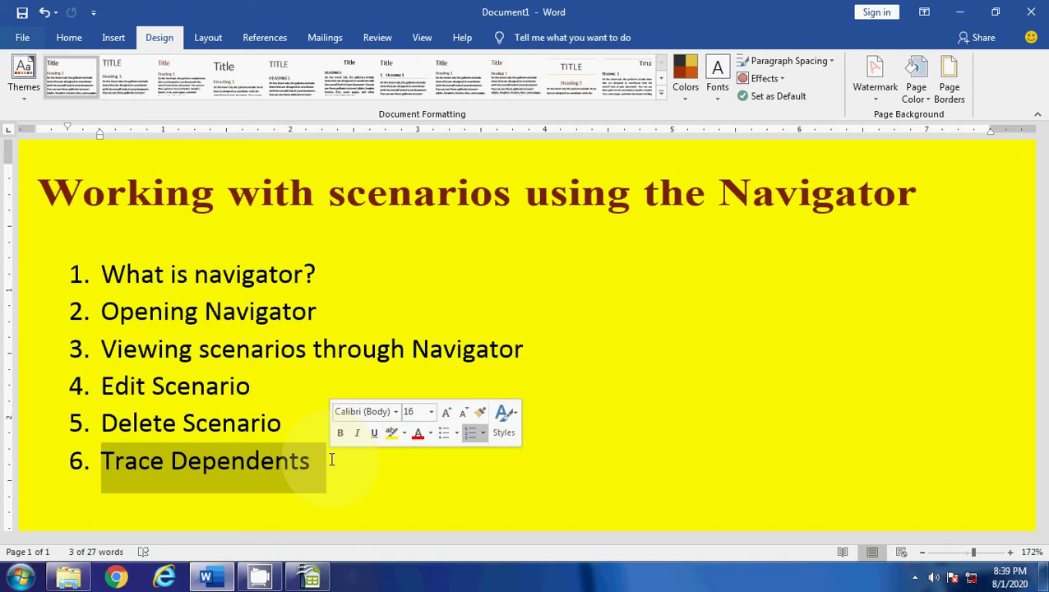
click(313, 580)
click(209, 284)
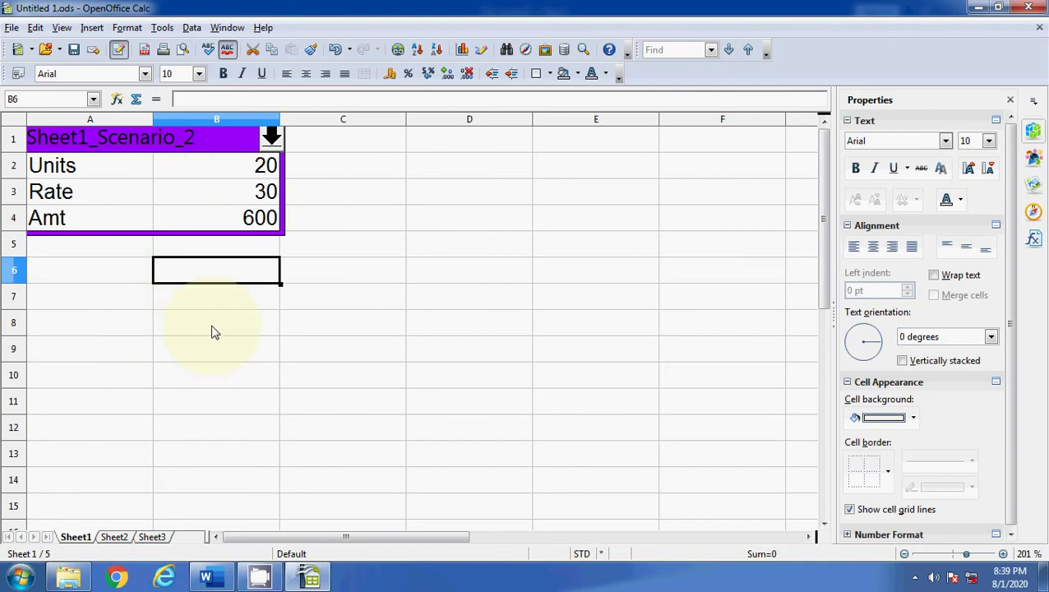
Review the Amt formula in B4 without changing it.
key(Up)
key(Up)
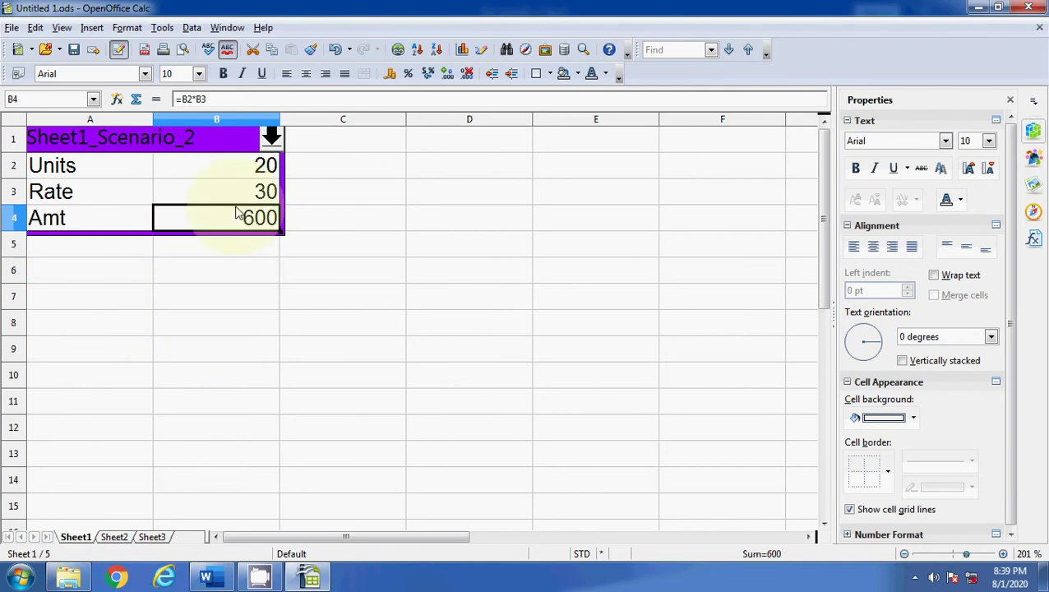
click(226, 99)
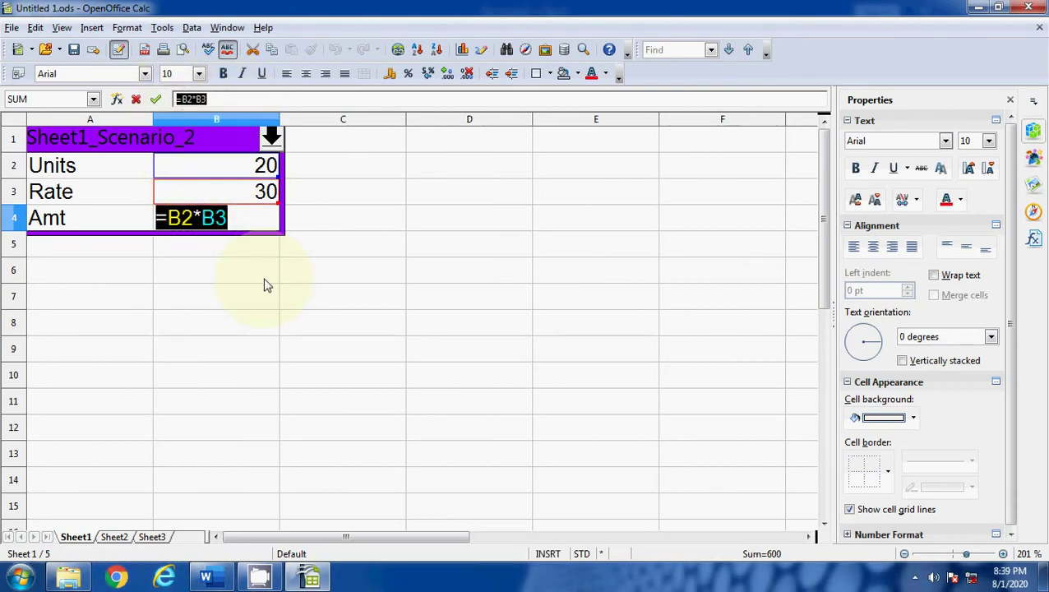
key(Escape)
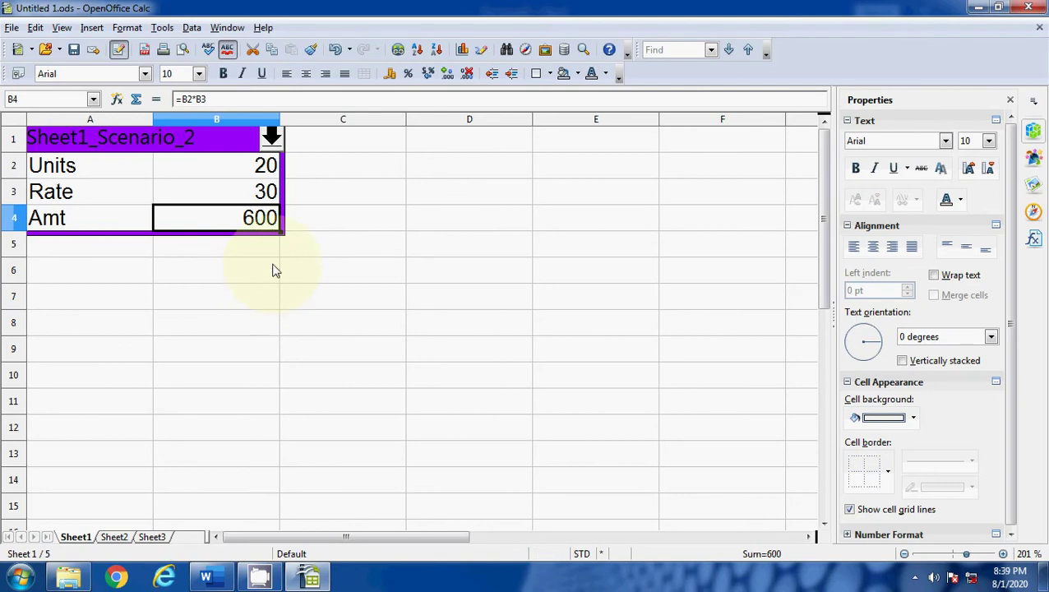
click(255, 268)
click(251, 217)
Enter 300 in C8 and 400 in E3.
click(338, 329)
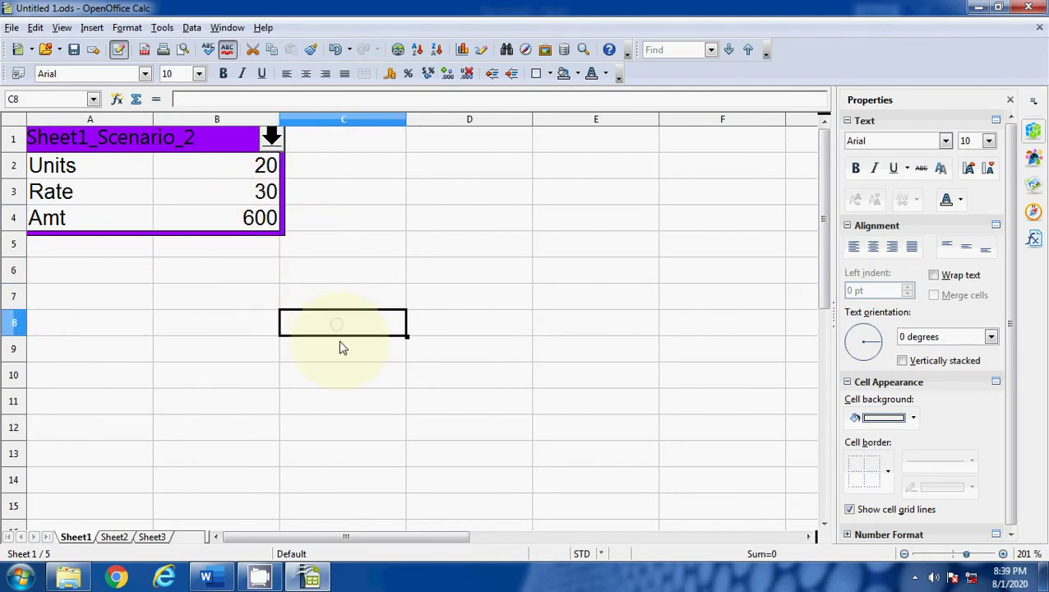
text(300)
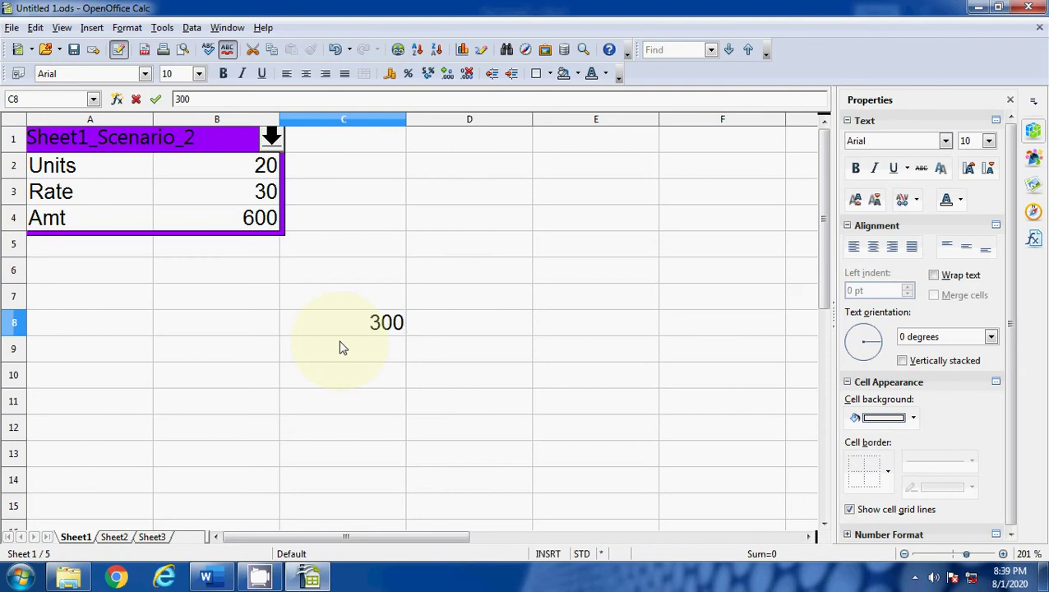
key(Right)
key(Right)
key(Right)
key(Up)
key(Up)
key(Up)
key(Up)
key(Up)
key(Left)
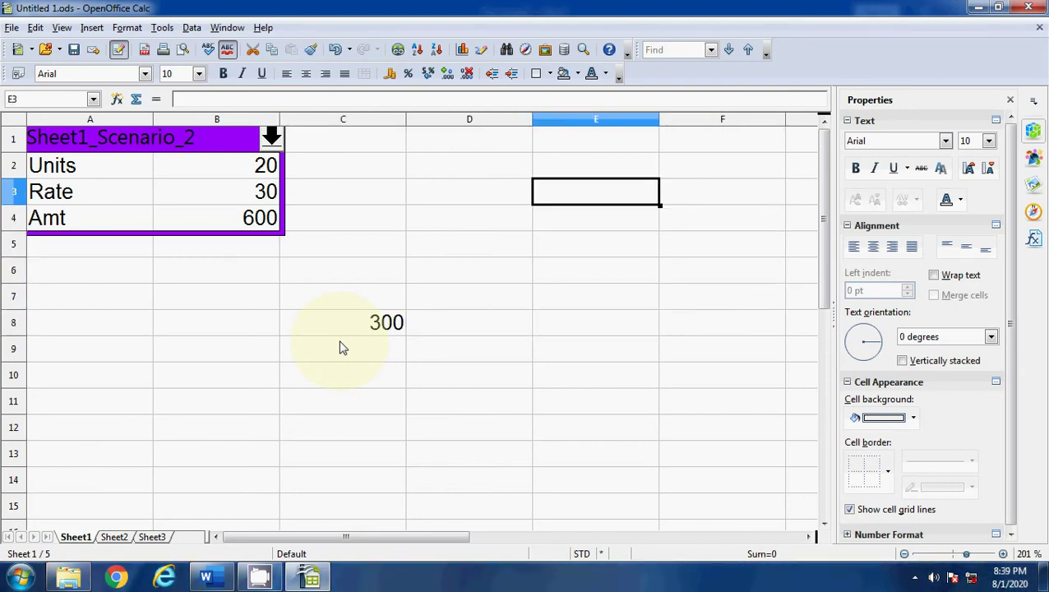
text(400)
key(Return)
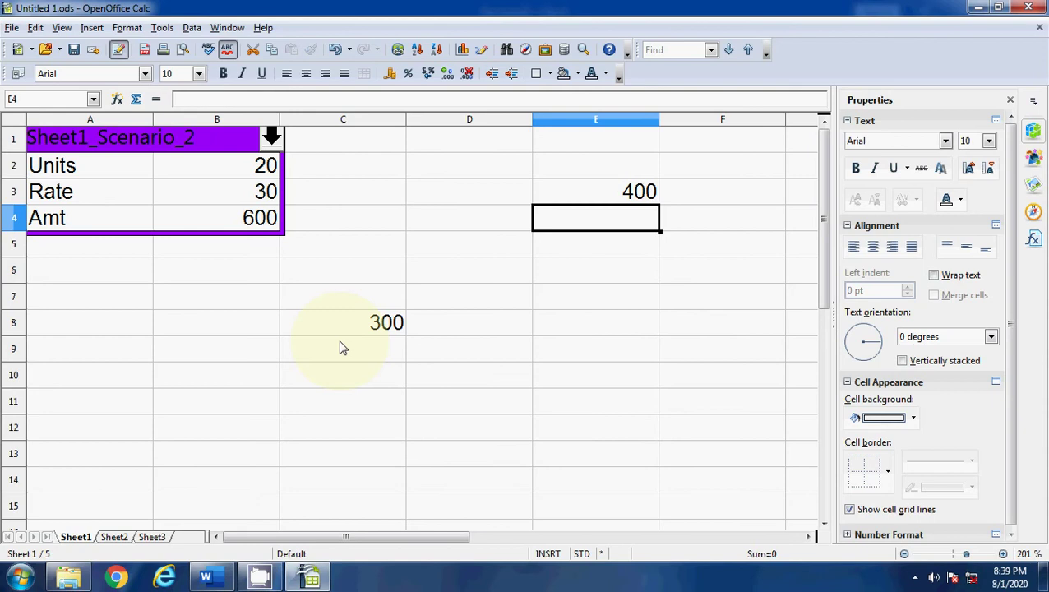
Enter the formula =E3+C8 in F14 so it shows 700.
click(708, 490)
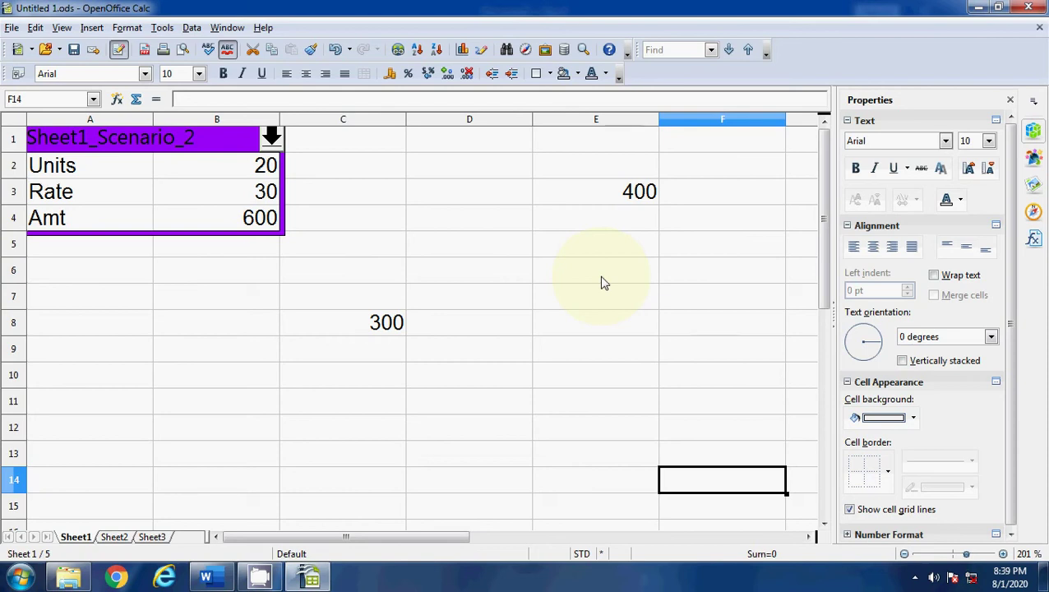
text(=)
click(604, 204)
text(+)
click(359, 332)
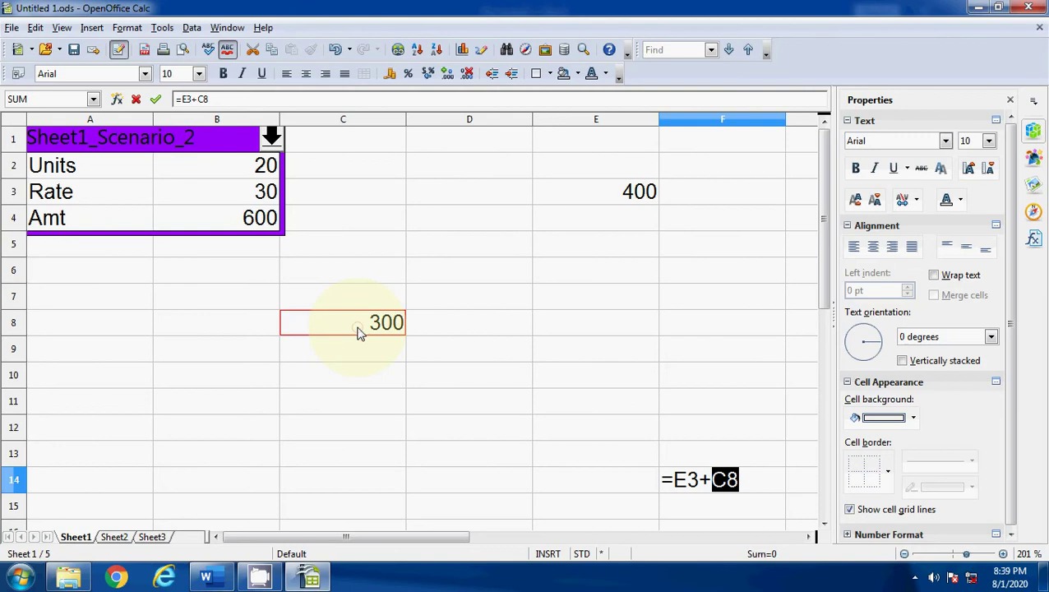
key(Return)
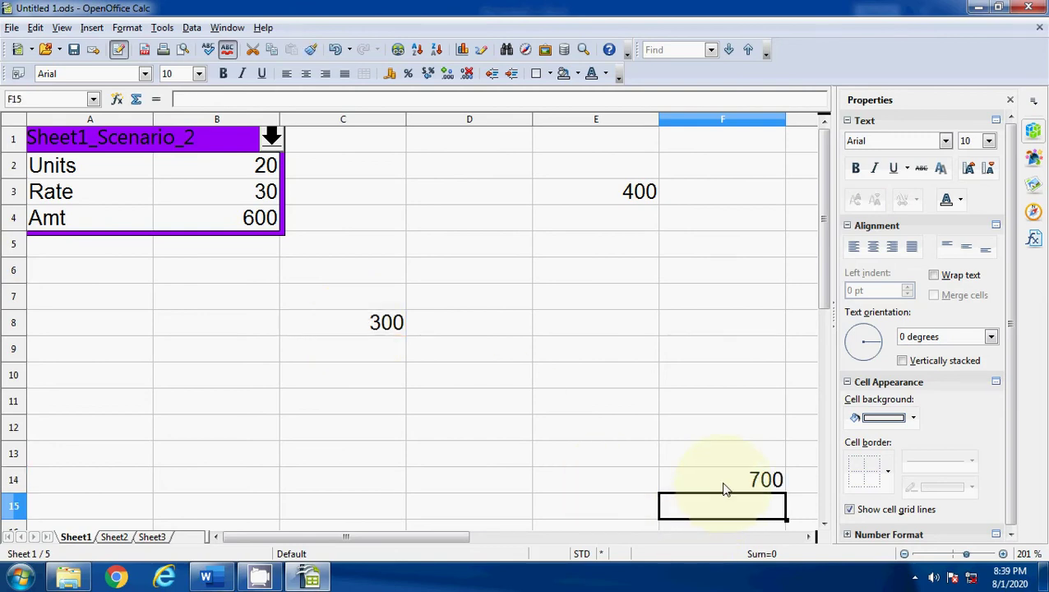
click(724, 489)
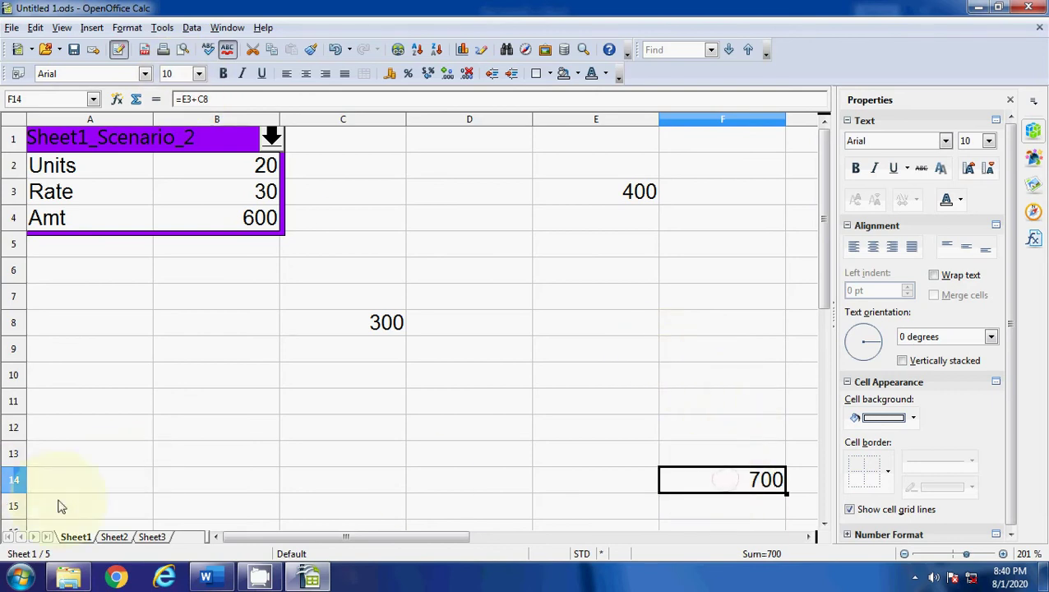
Review the F14 formula's references in the input line without changes.
click(162, 27)
click(740, 483)
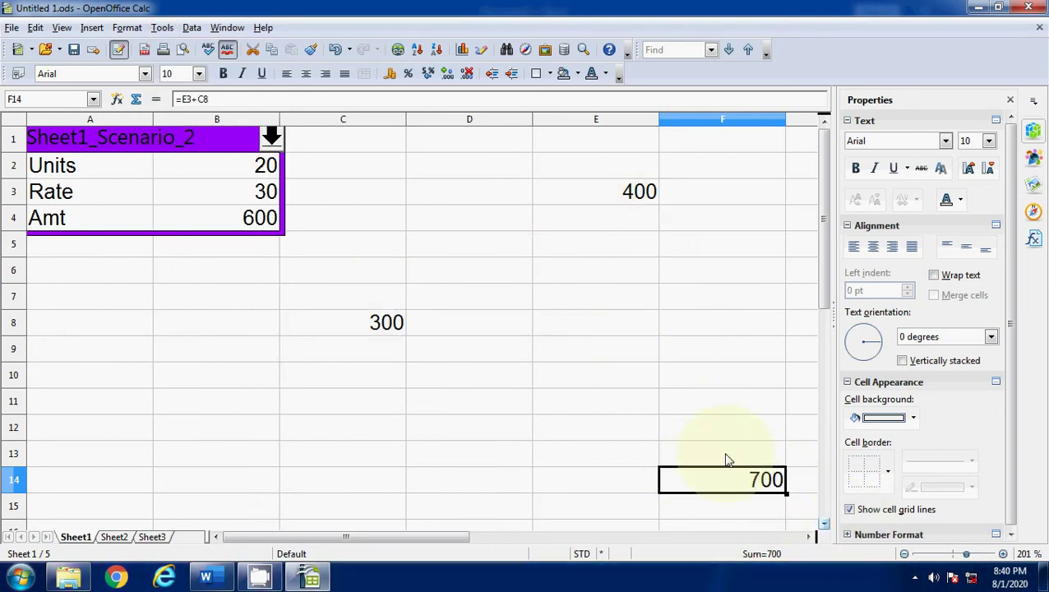
click(220, 99)
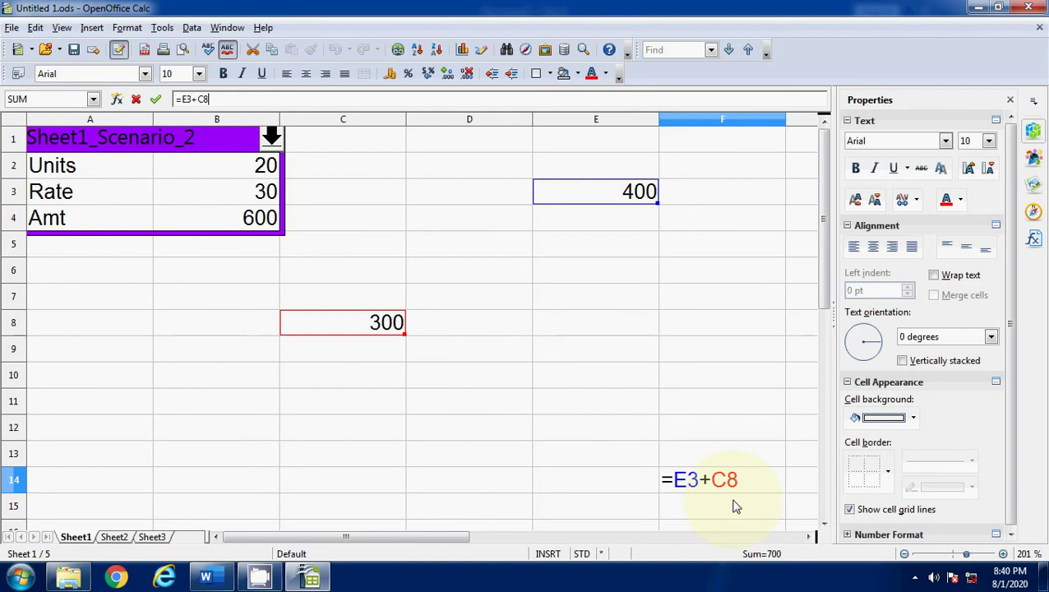
key(Return)
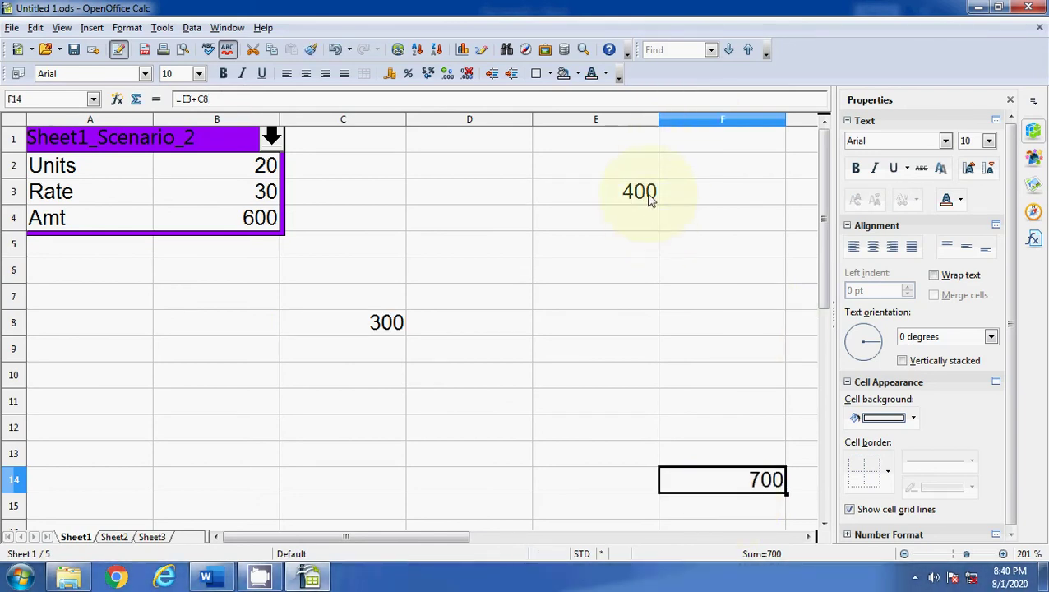
Trace the precedents of F14, drawing arrows from E3 and C8.
click(162, 28)
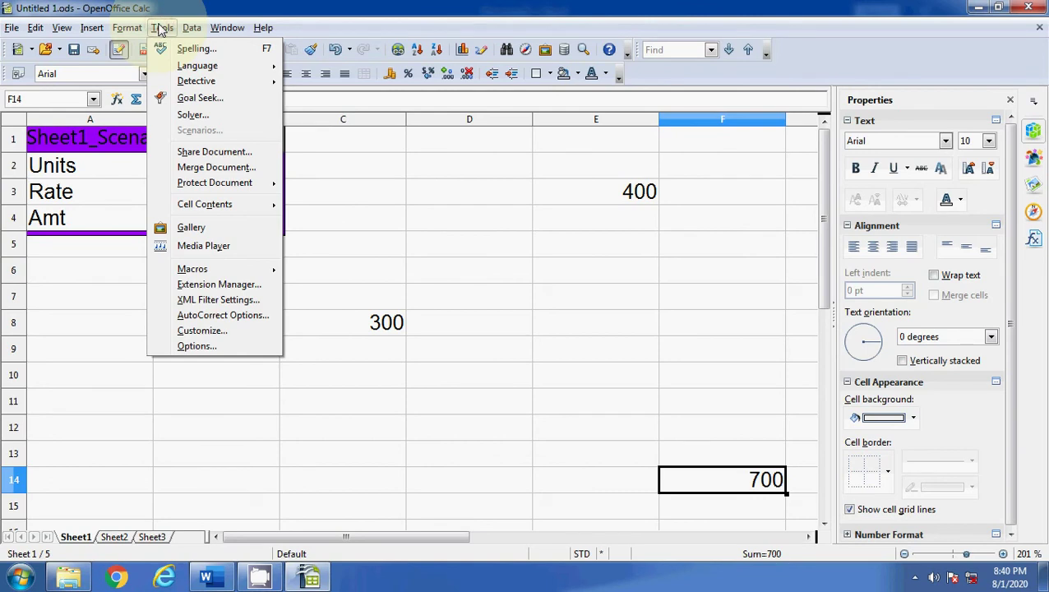
mouse_move(212, 86)
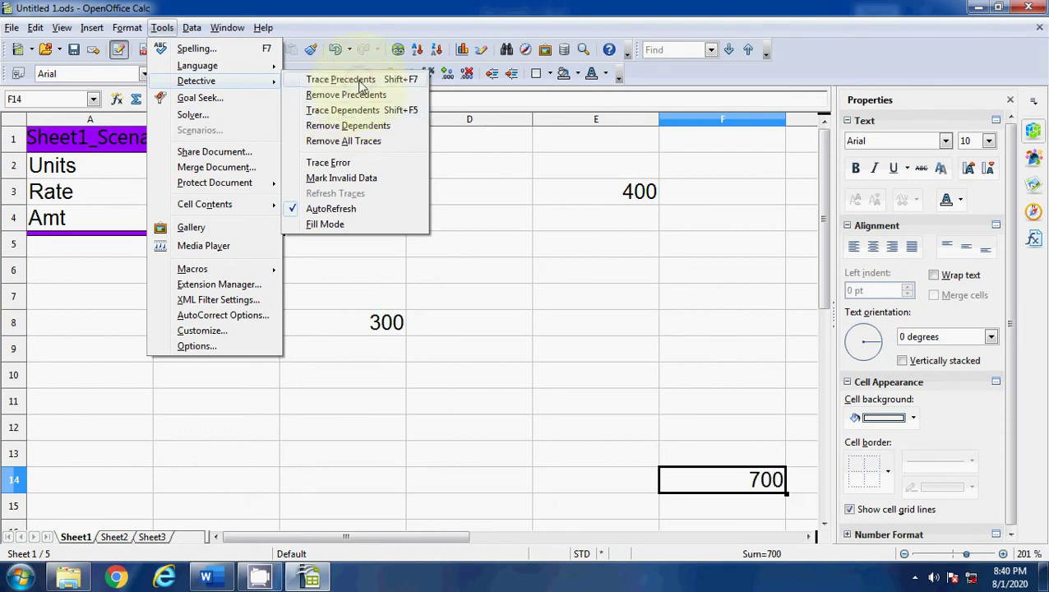
click(340, 80)
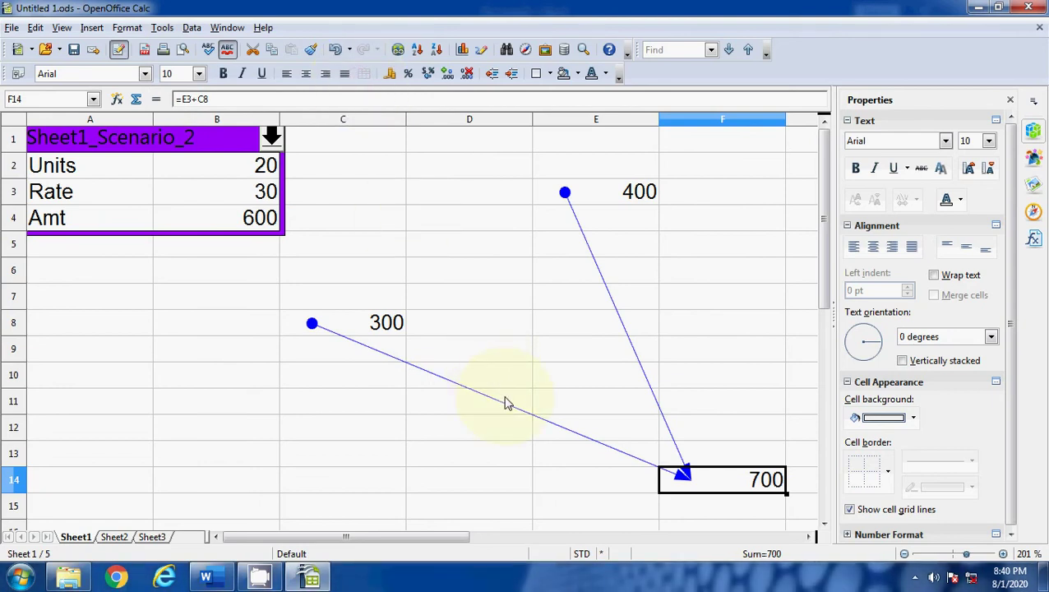
click(738, 507)
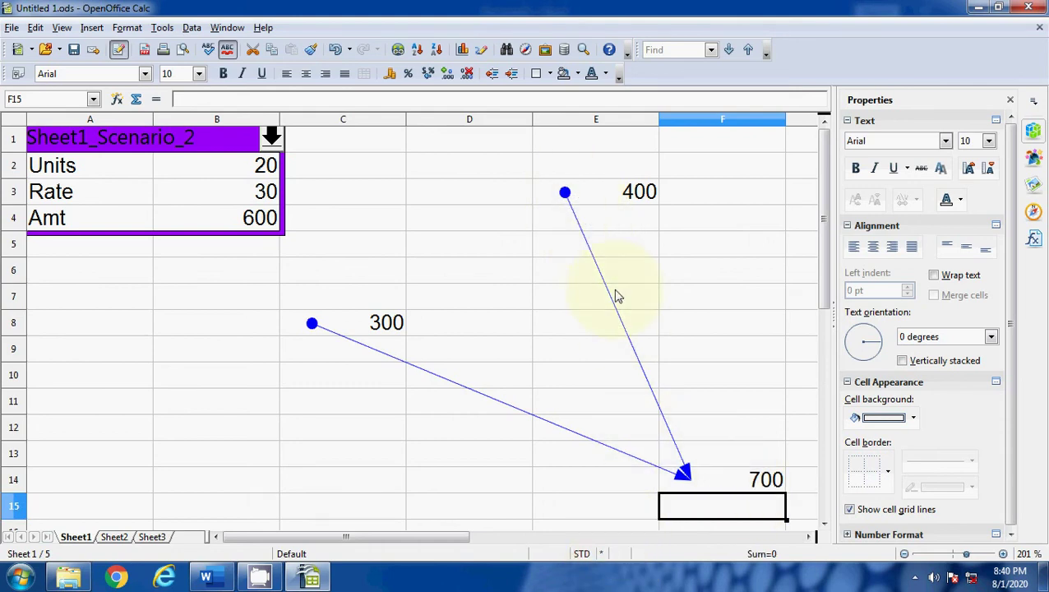
click(704, 485)
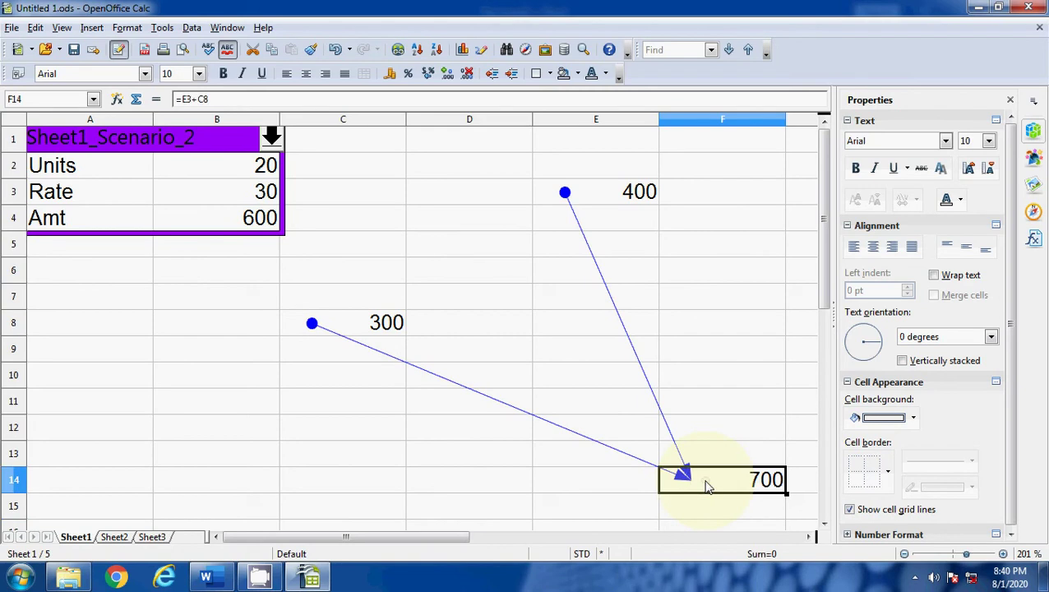
Trace the precedents of the Amt formula in B4.
click(216, 224)
click(162, 27)
mouse_move(191, 28)
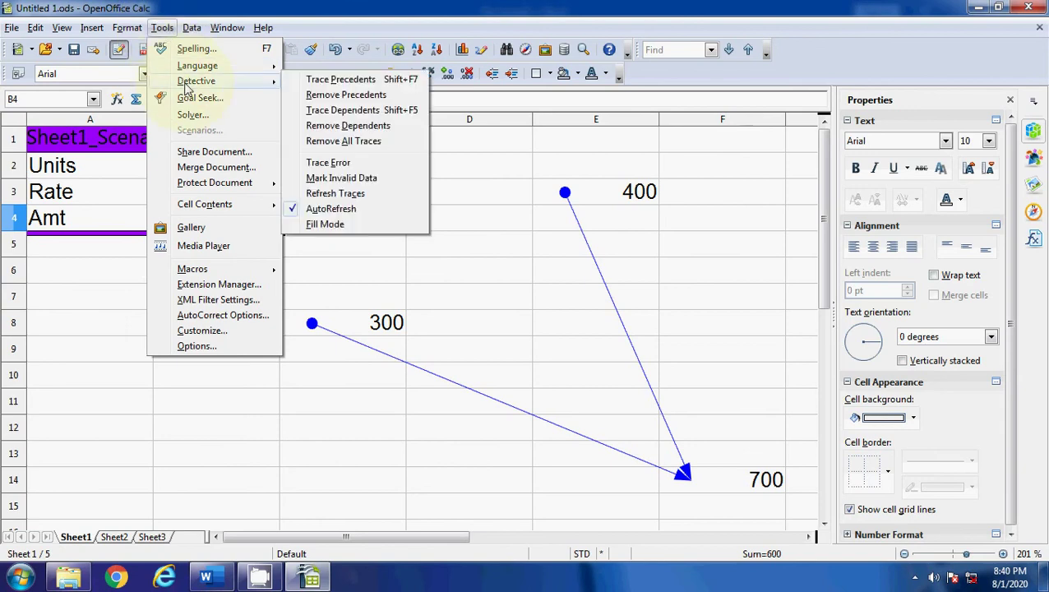
click(344, 80)
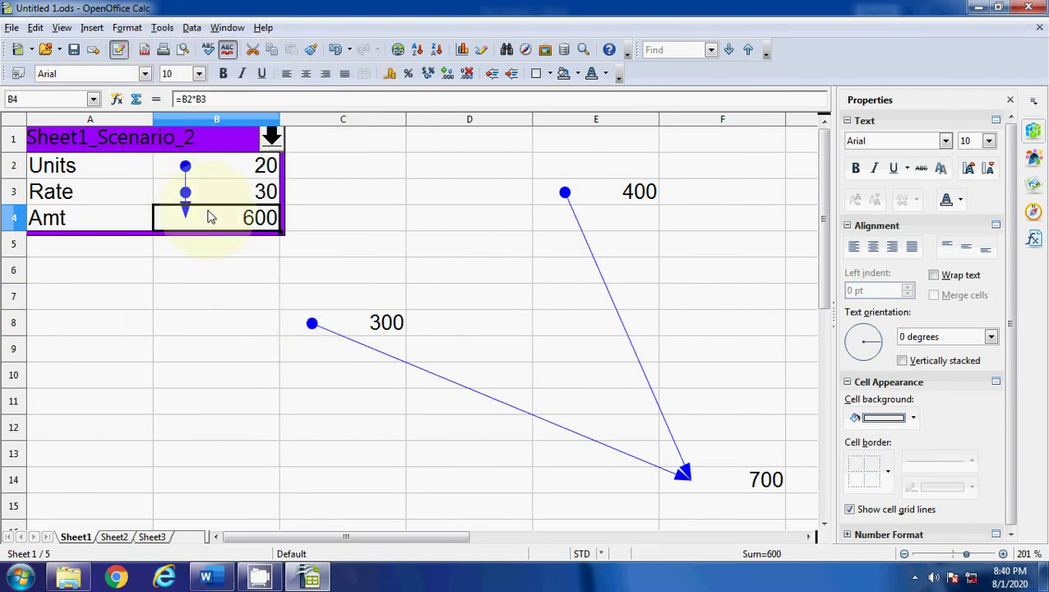
Remove all trace arrows from the sheet with Detective > Remove All Traces.
click(611, 195)
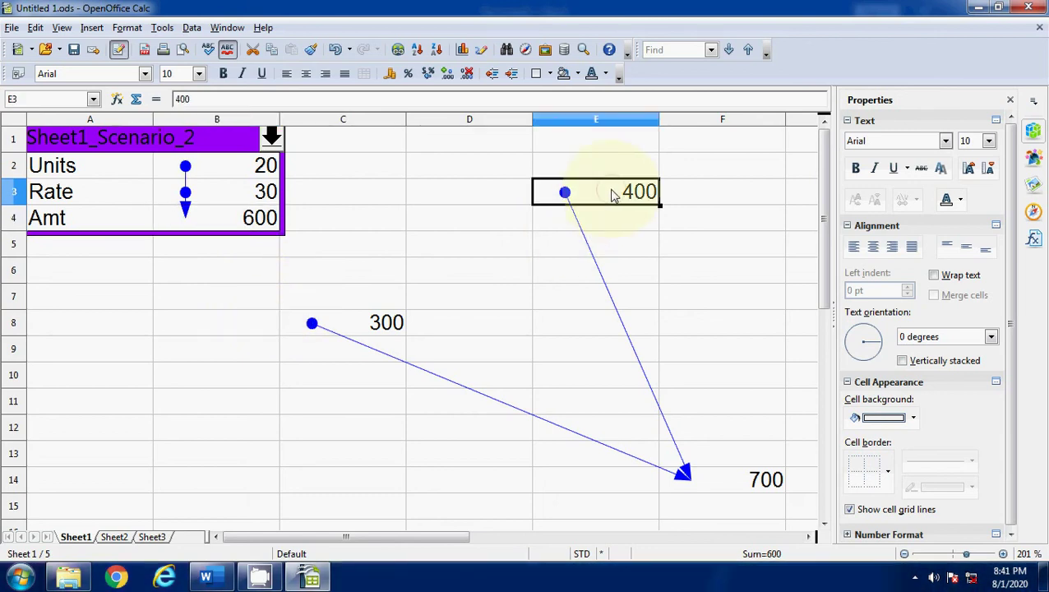
click(570, 302)
click(162, 28)
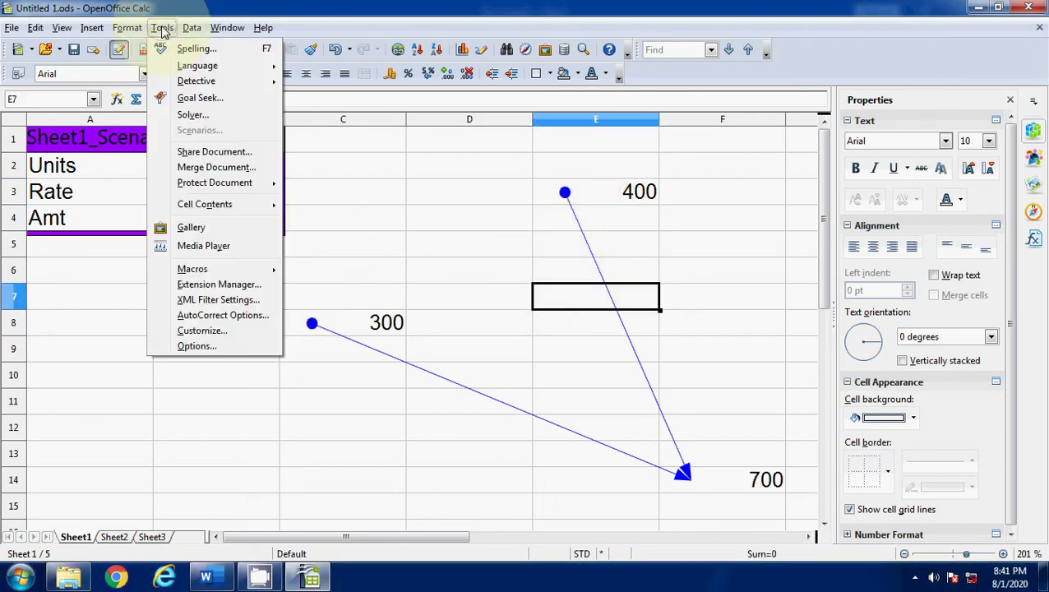
mouse_move(226, 82)
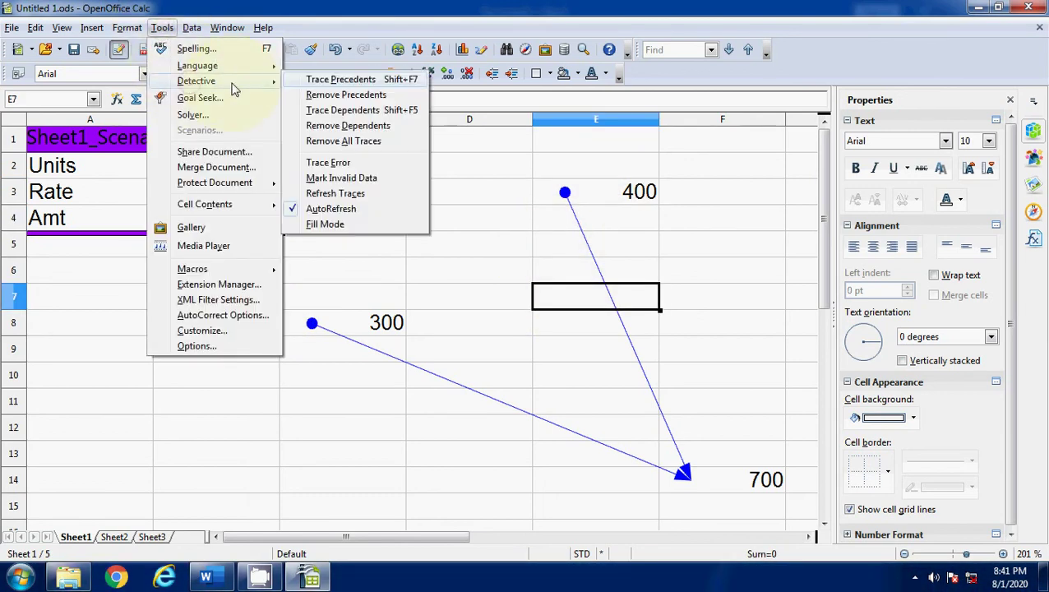
click(360, 142)
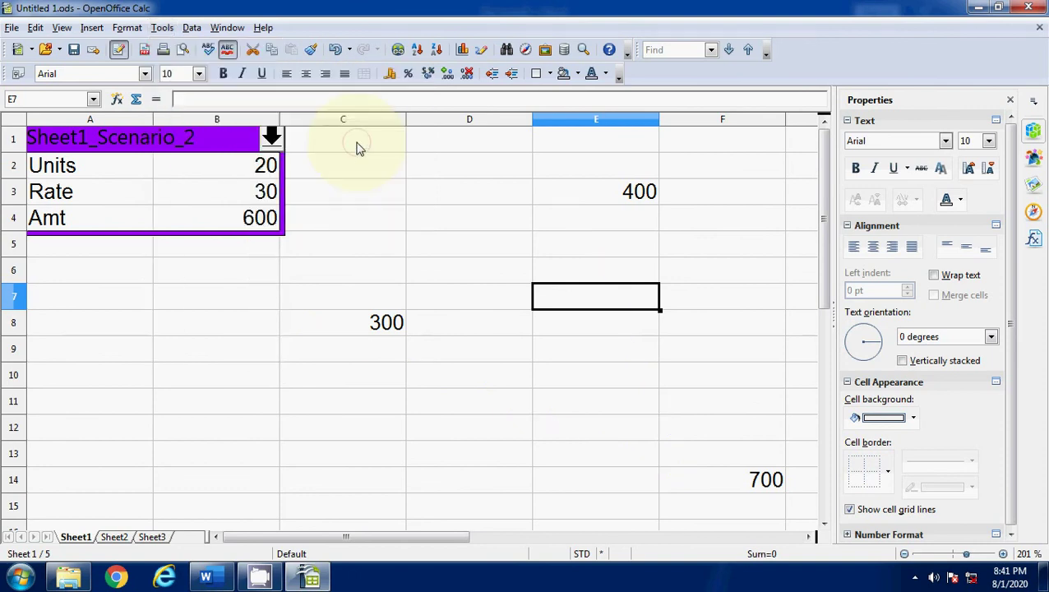
click(491, 346)
Remove dependents for E3, then select the 700 total in F14 and reopen the menu.
click(621, 205)
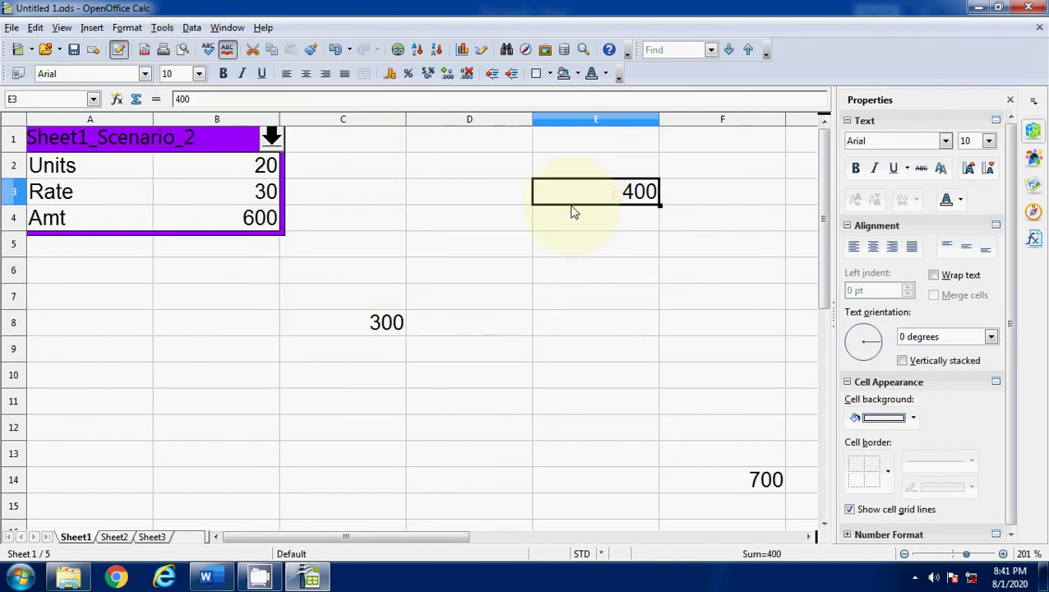
click(163, 28)
mouse_move(189, 81)
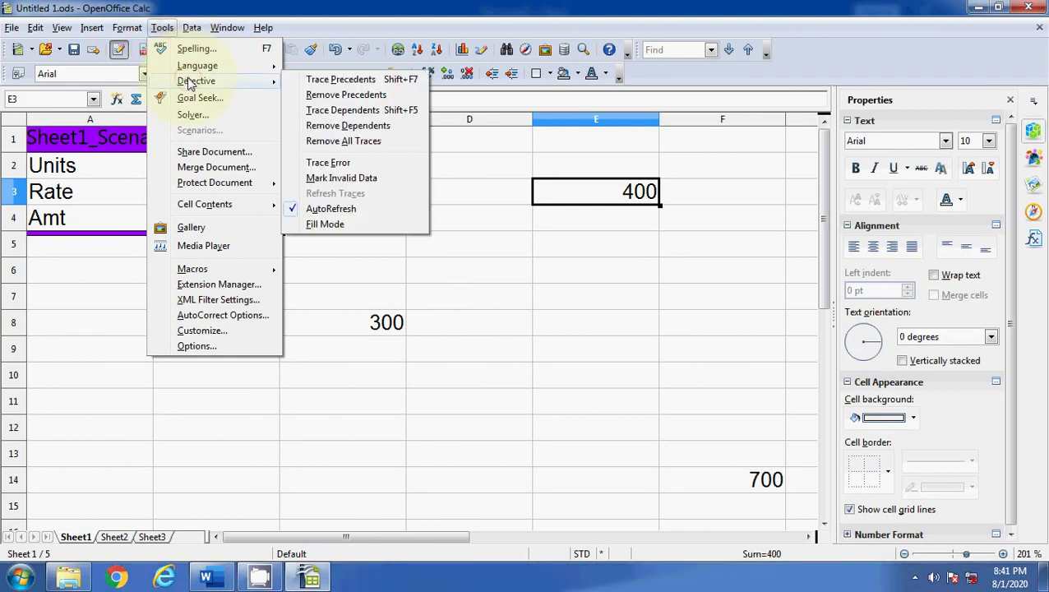
click(366, 125)
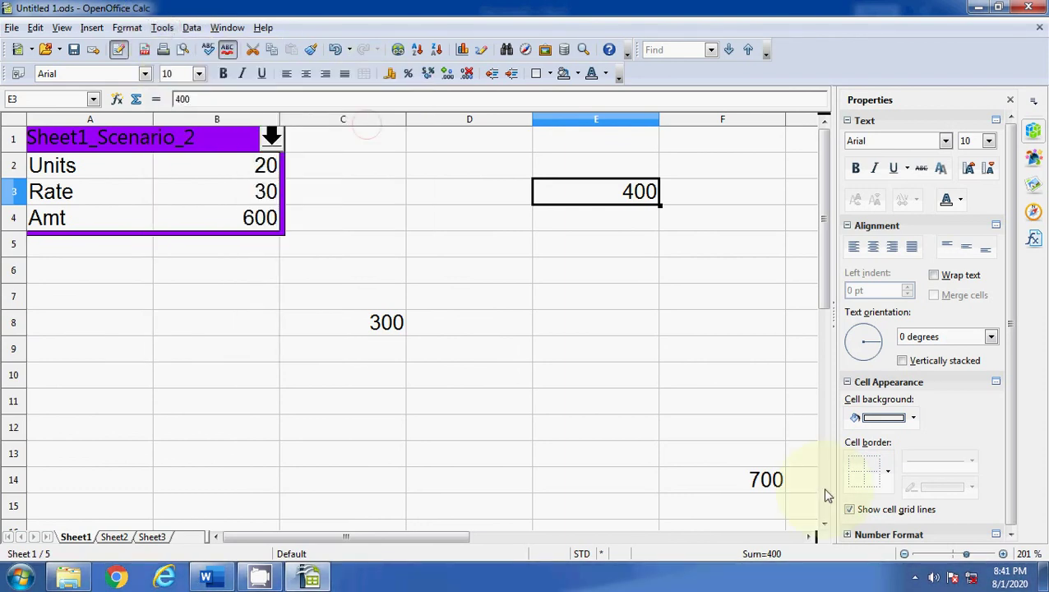
click(763, 489)
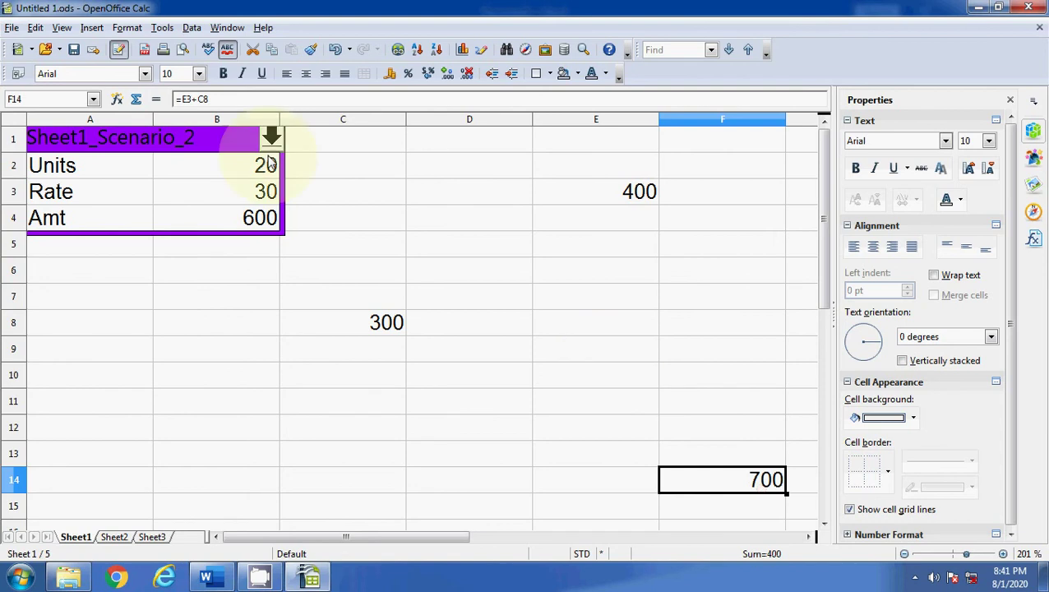
click(191, 28)
Clear all existing trace arrows from the sheet.
mouse_move(162, 27)
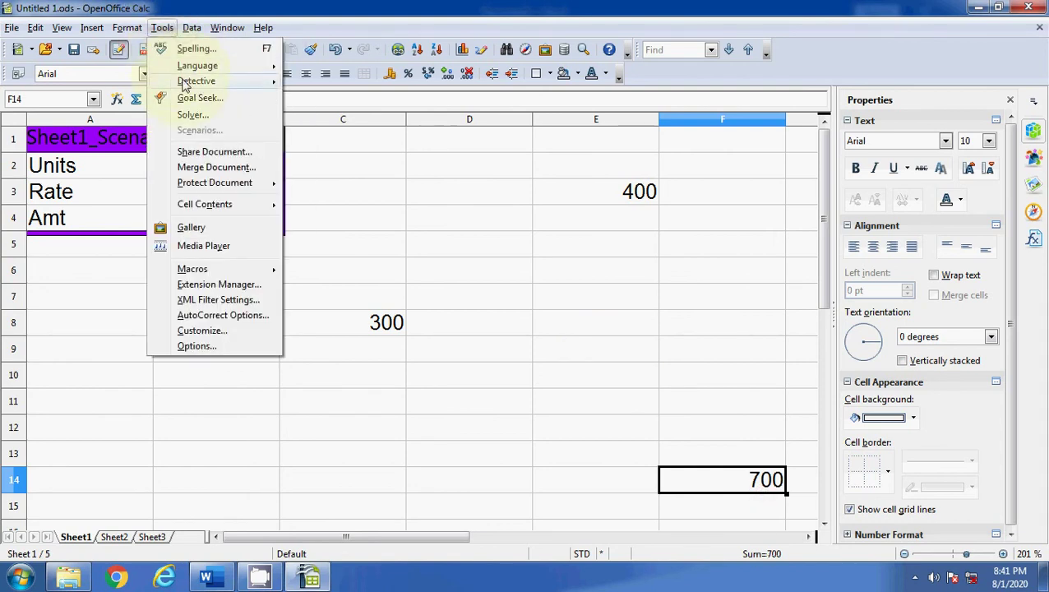
mouse_move(196, 80)
click(362, 140)
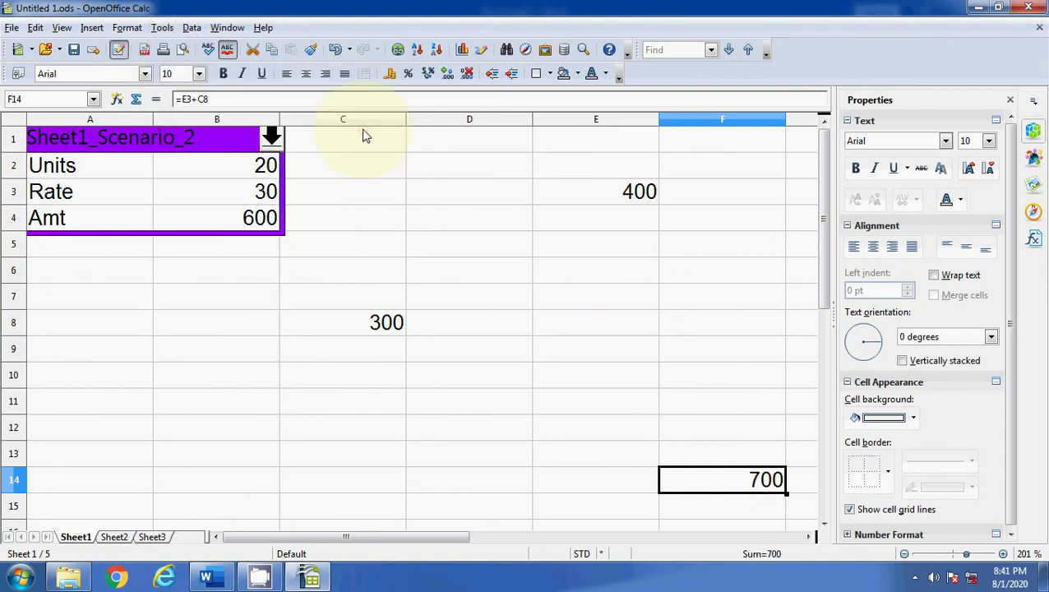
click(216, 220)
drag(215, 195, 209, 167)
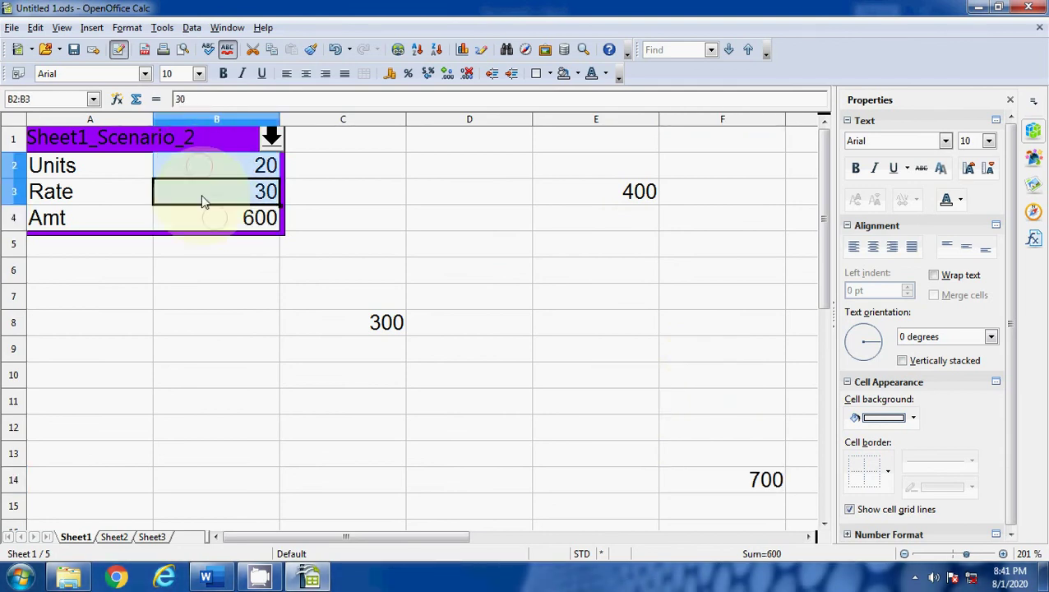
click(162, 27)
mouse_move(196, 80)
click(368, 131)
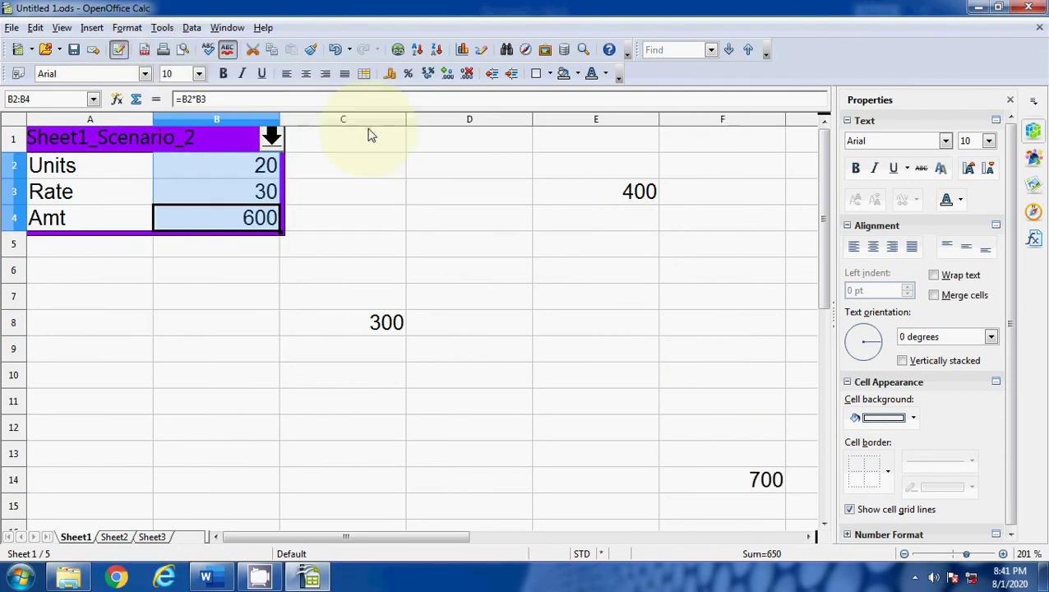
Trace the dependents of the Rate value 30 in B3, showing its arrow to Amt in B4.
click(274, 235)
click(239, 191)
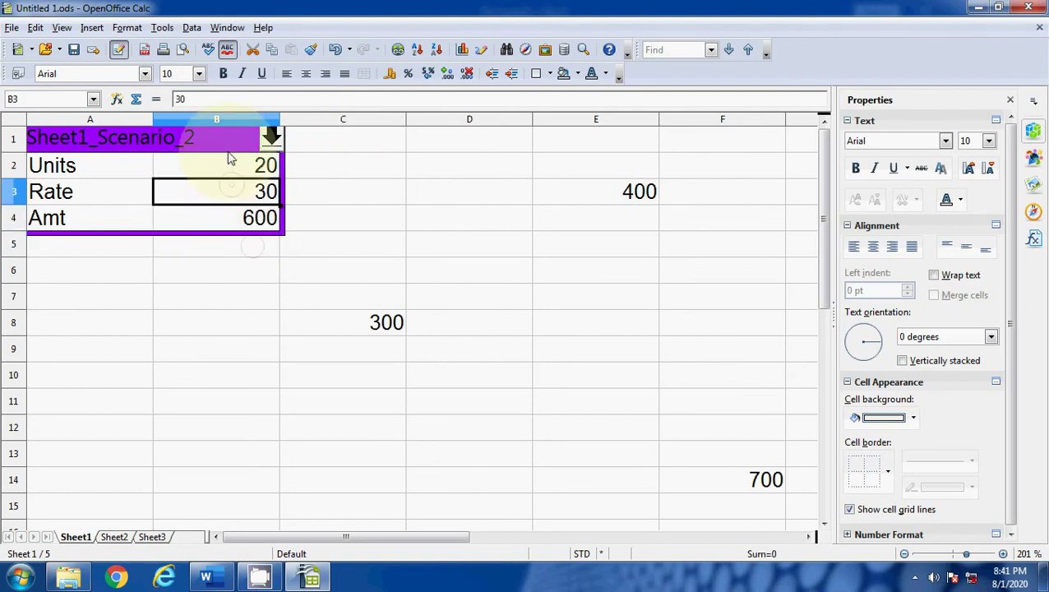
click(162, 27)
mouse_move(196, 80)
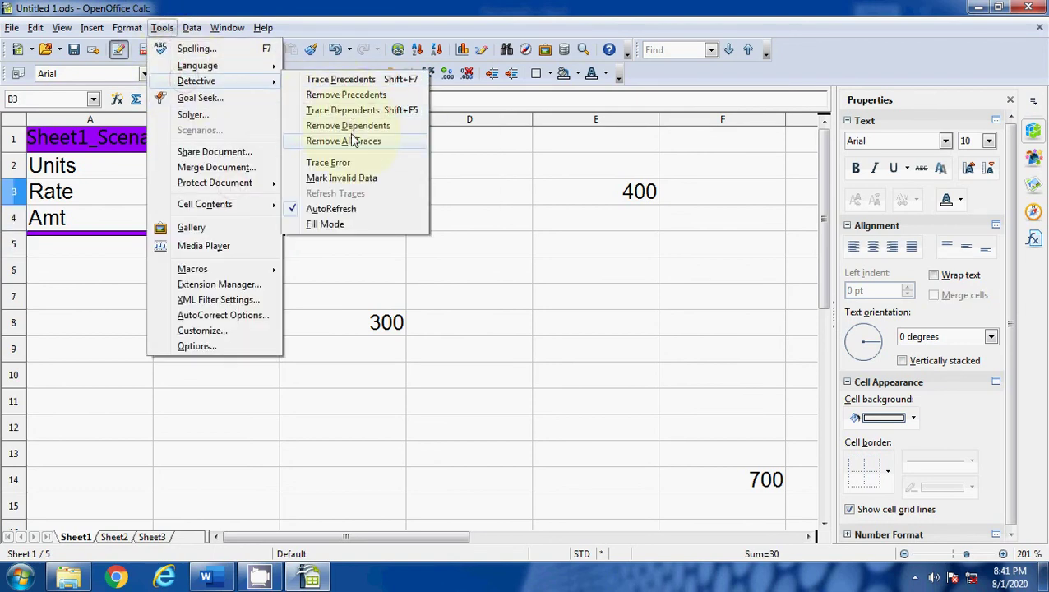
click(354, 110)
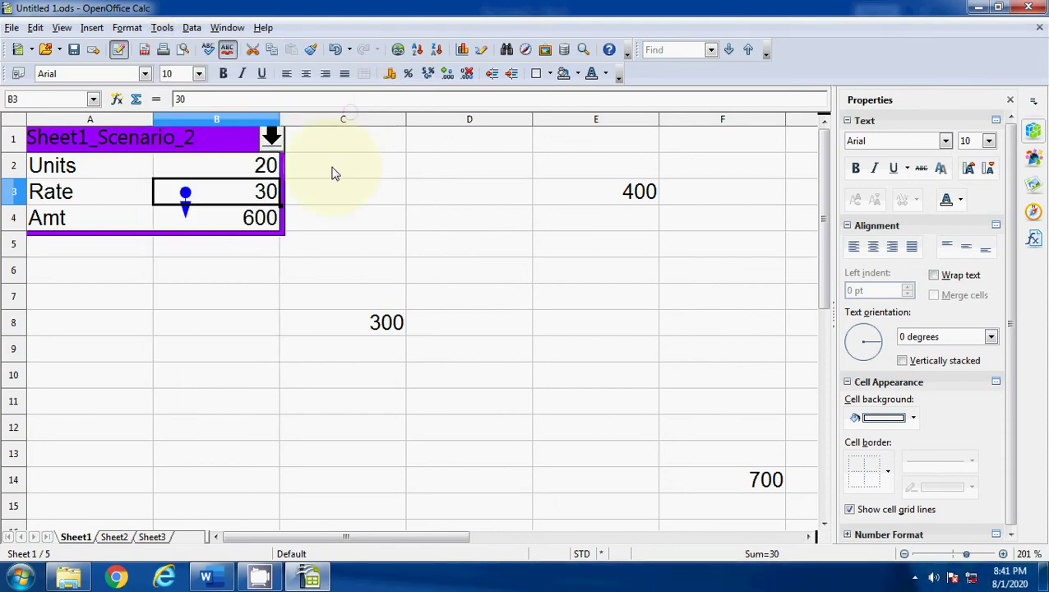
Trace the dependents of the 400 in E3, showing its arrow to the 700 in F14.
click(237, 253)
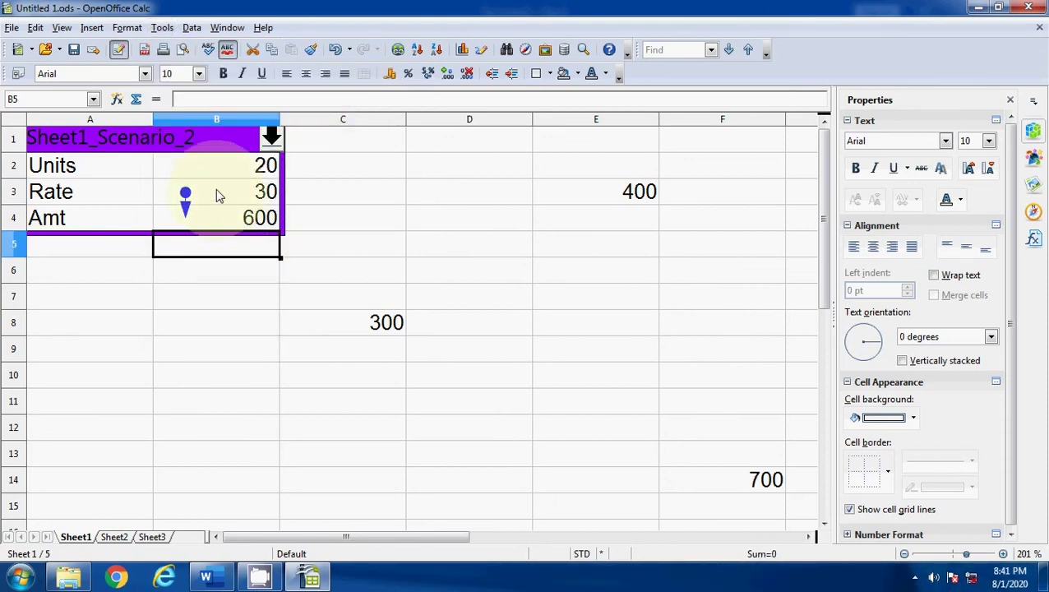
click(219, 223)
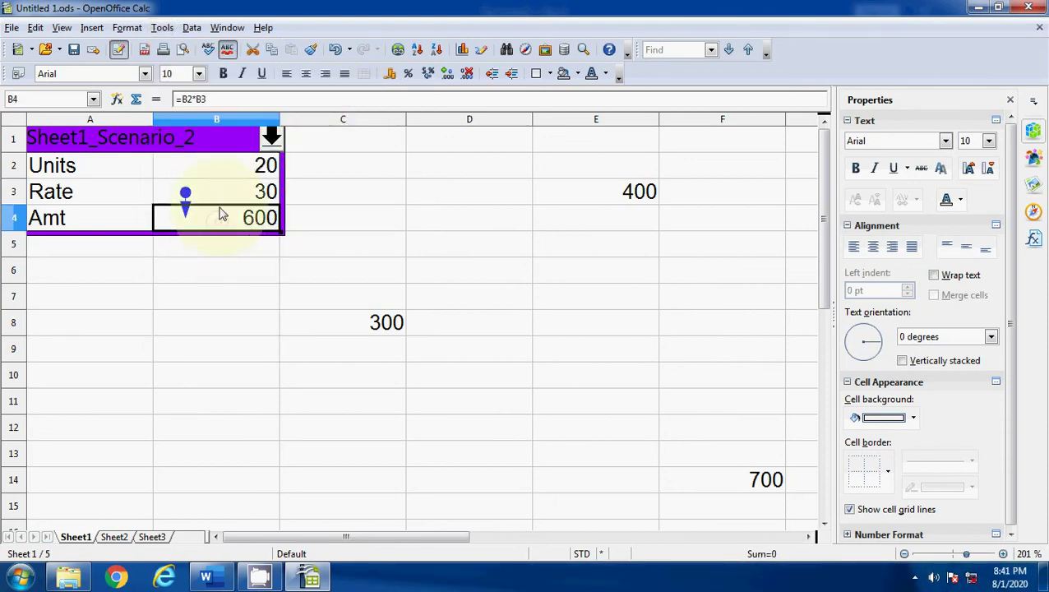
key(Up)
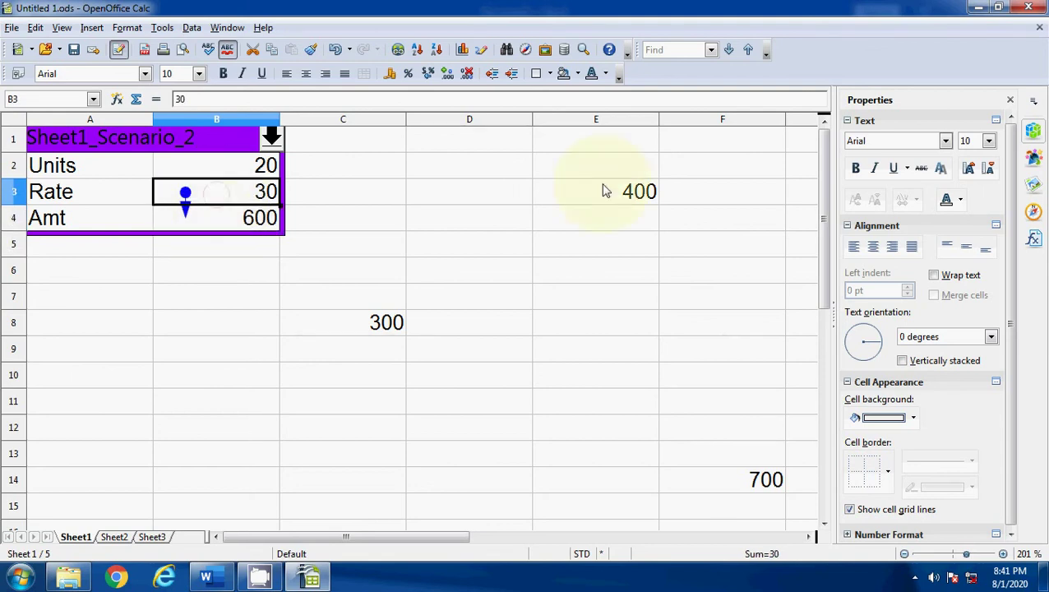
click(606, 193)
click(162, 27)
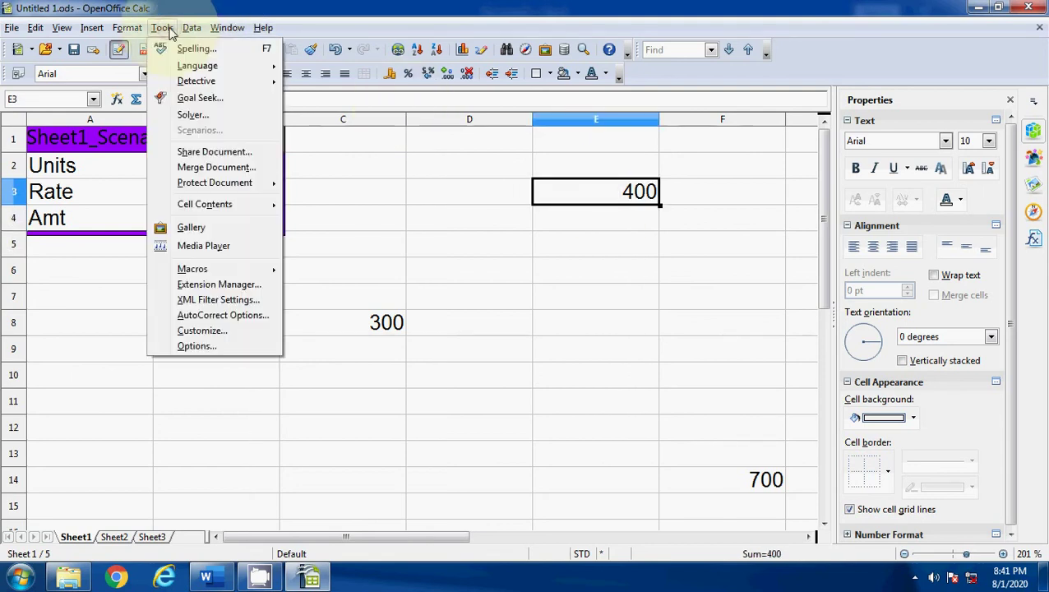
mouse_move(206, 81)
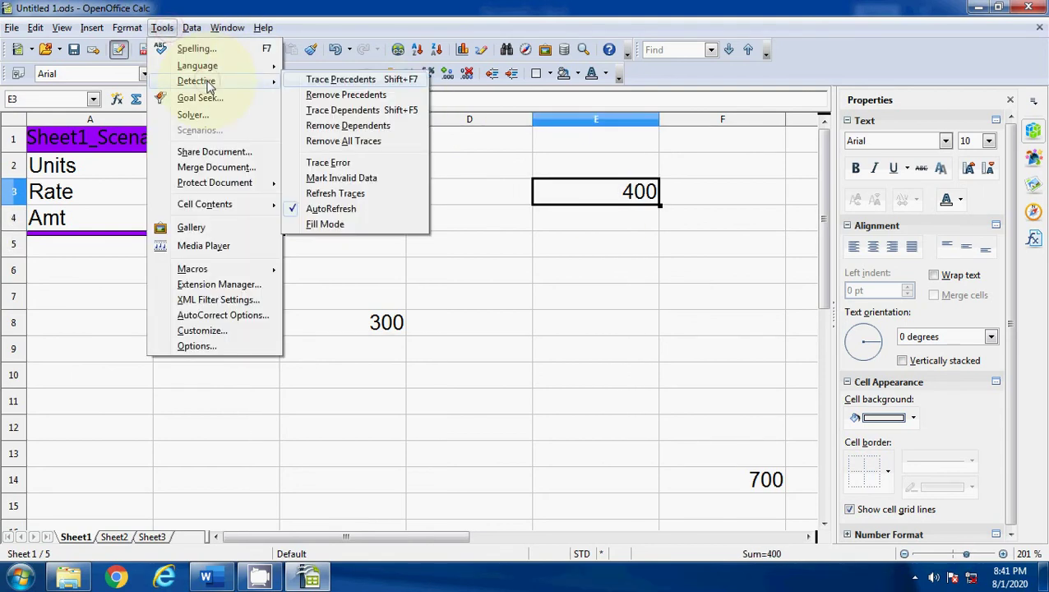
click(352, 111)
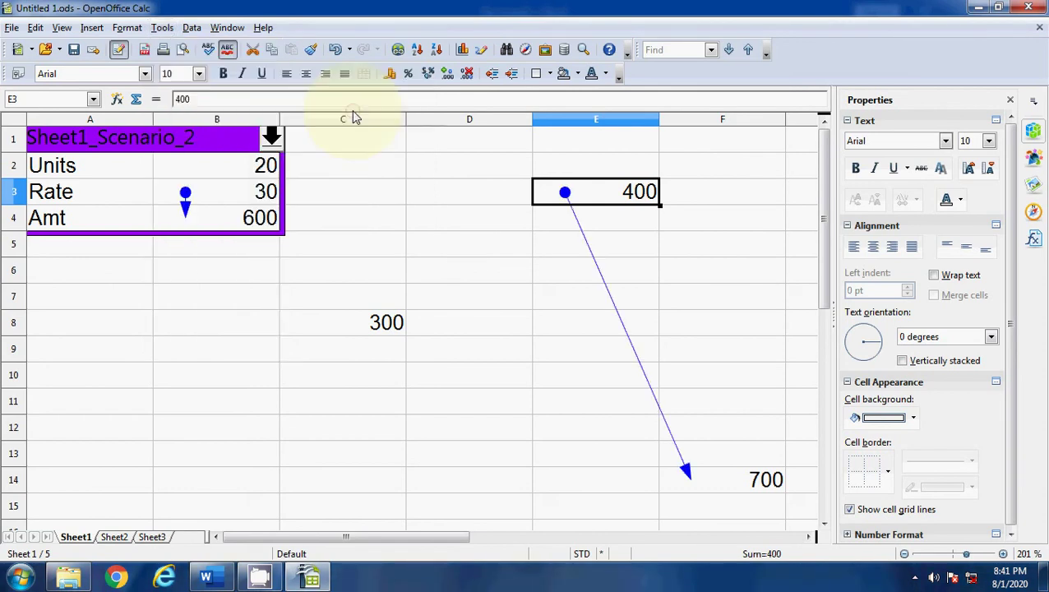
Trace the dependents of the 300 in C8, adding its arrow to the 700 in F14.
click(370, 323)
click(162, 27)
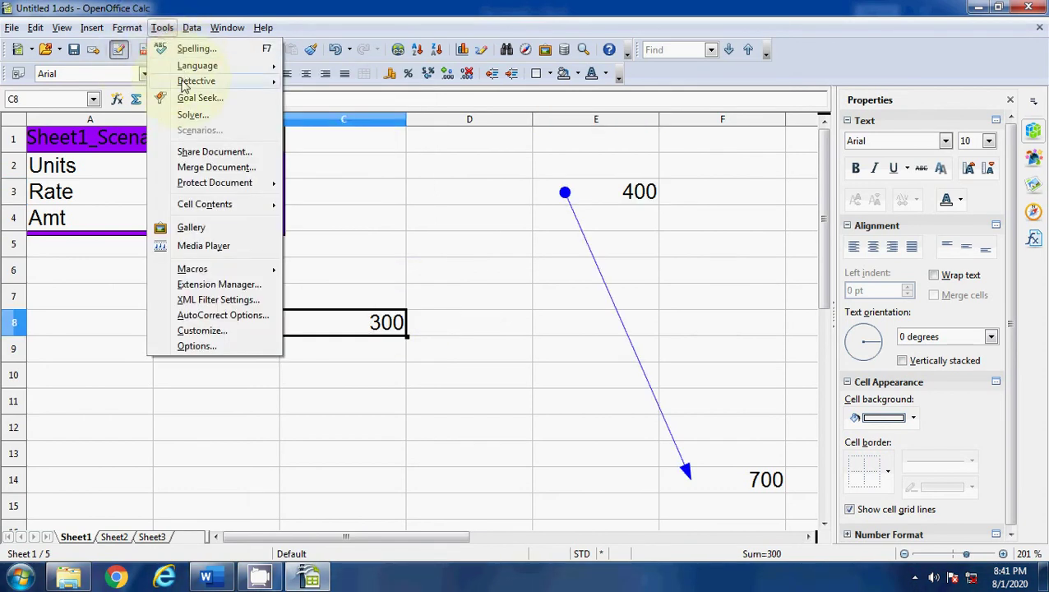
mouse_move(198, 80)
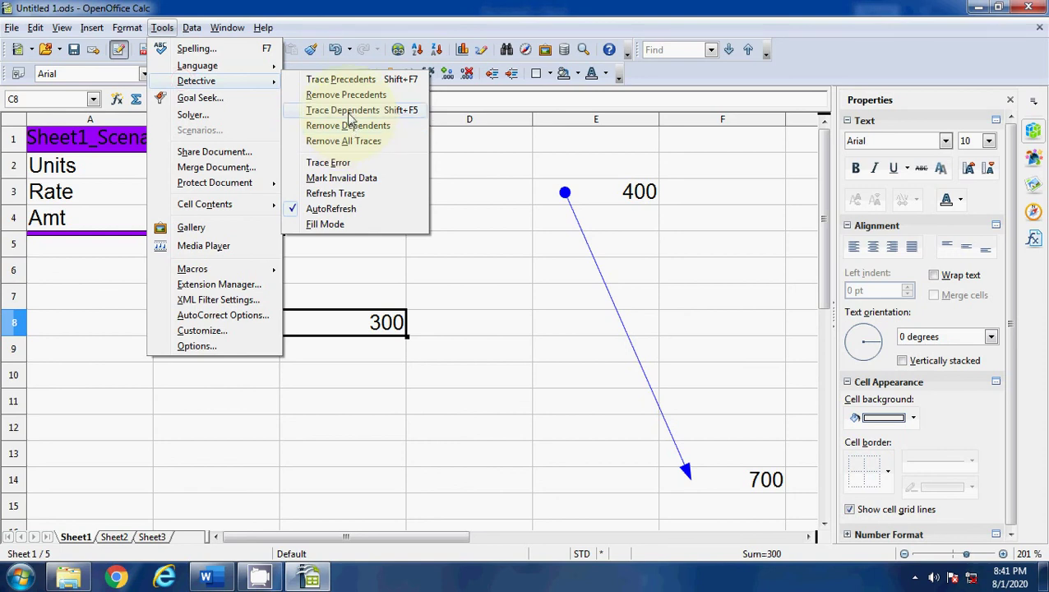
click(352, 110)
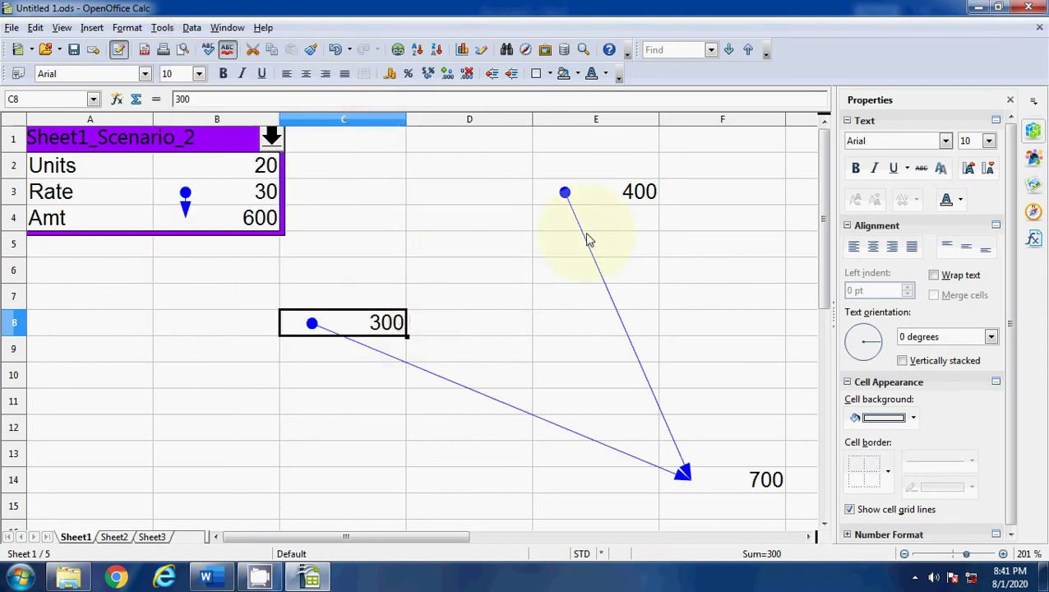
Select the Amt value 600 in B4 and bring up the Tools menu.
click(596, 196)
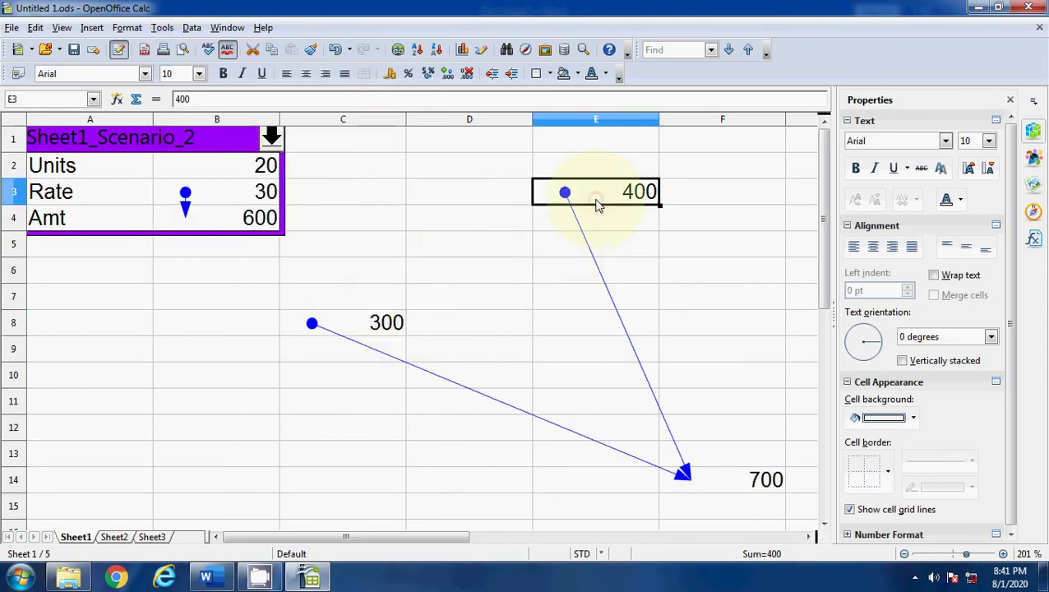
click(247, 221)
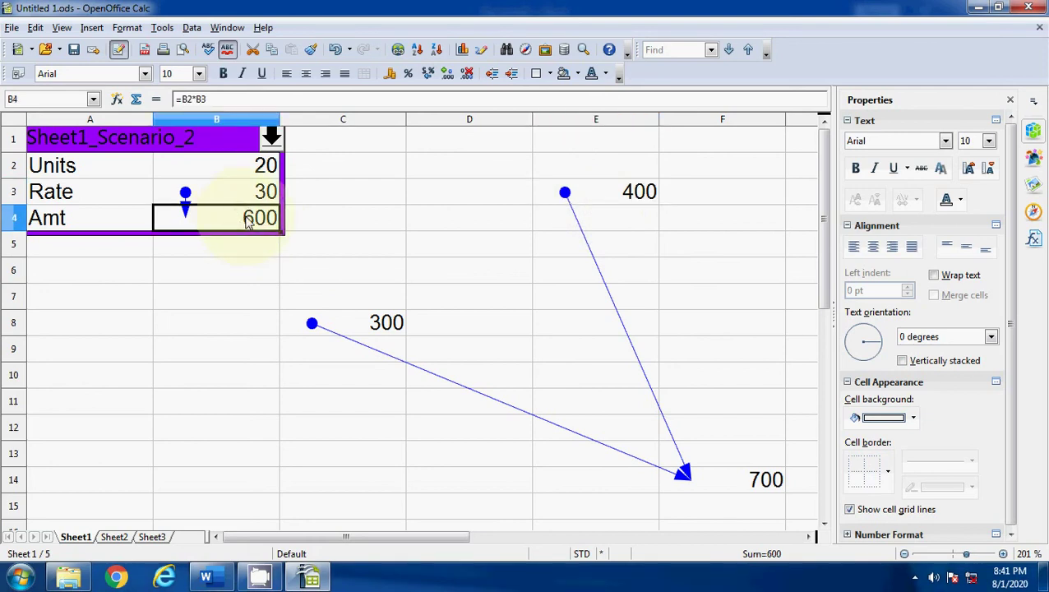
click(162, 27)
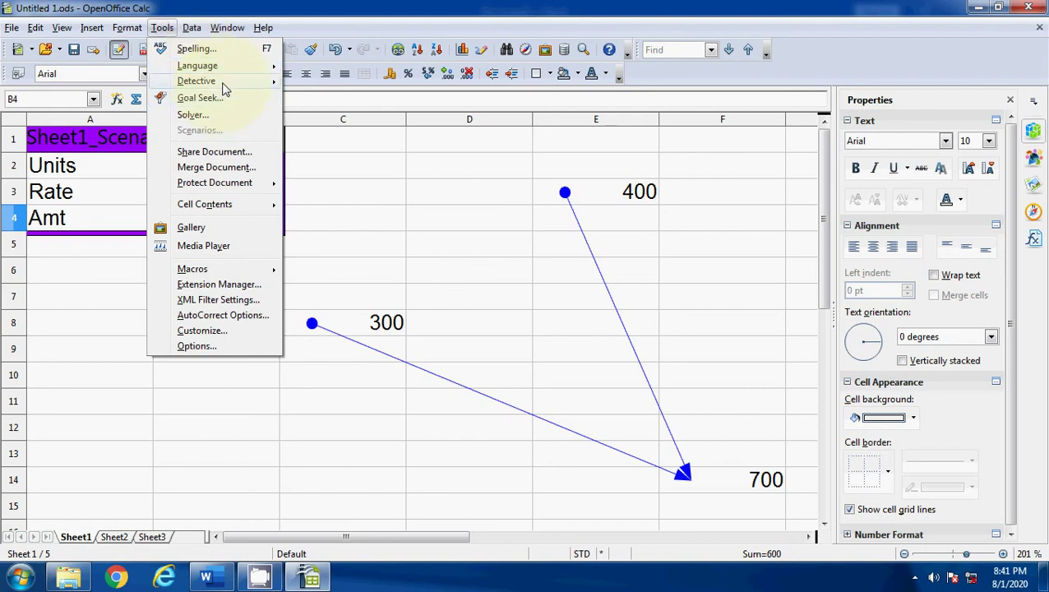
Trace the precedents feeding the Amt value 600 in B4.
mouse_move(226, 81)
click(344, 79)
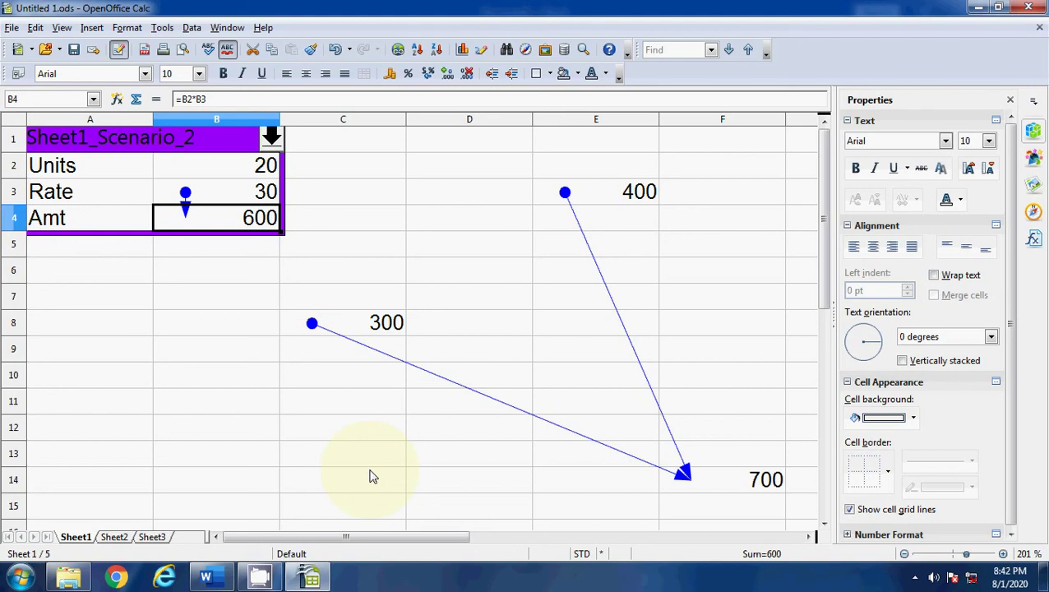
click(916, 578)
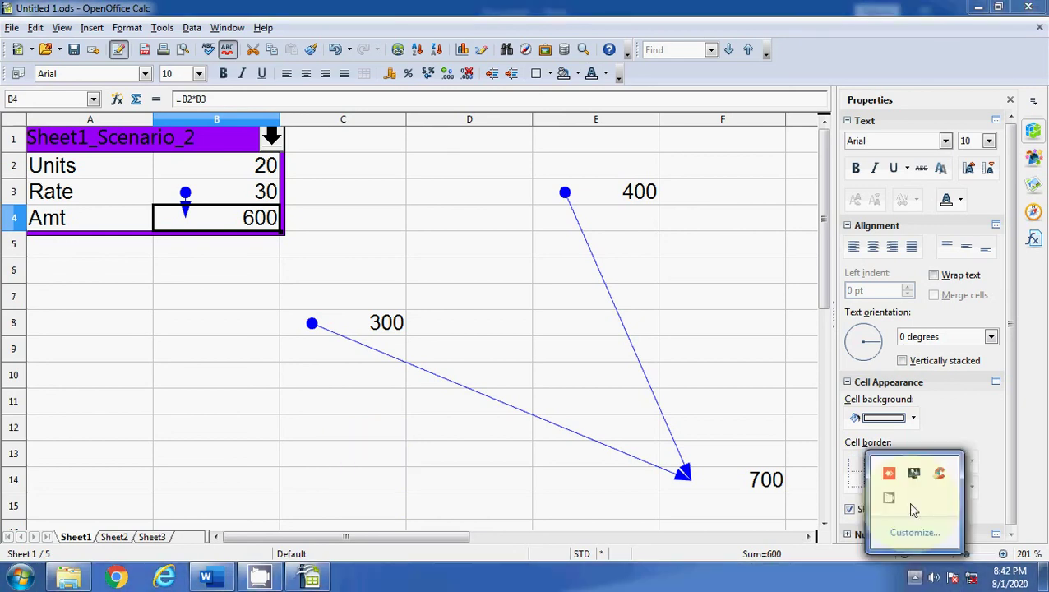